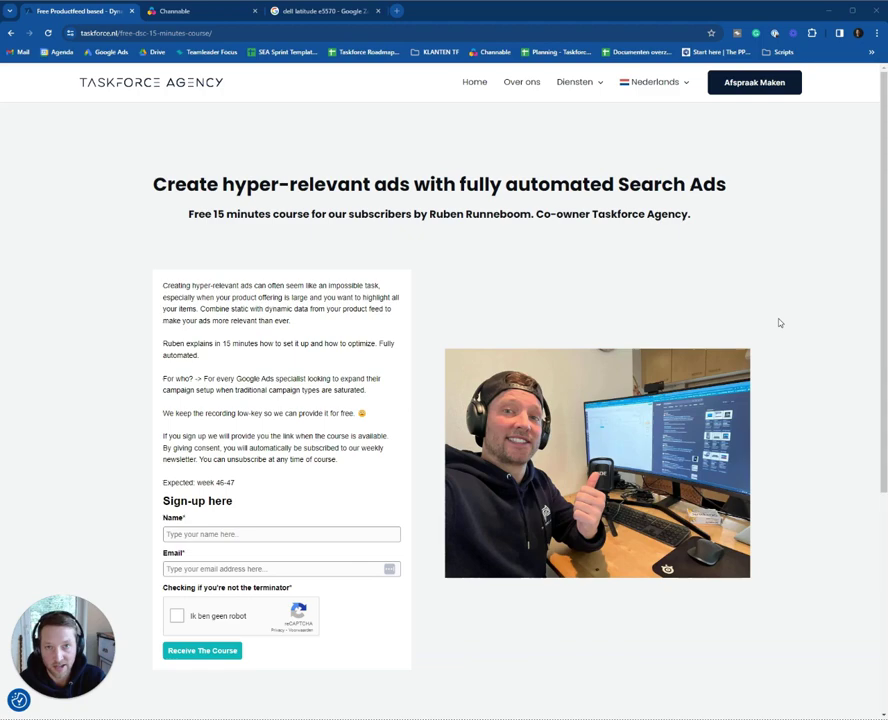
Step: Review the sponsored Google results for 'dell latitude e5570', then return to Channable's Text ads overview
click(337, 18)
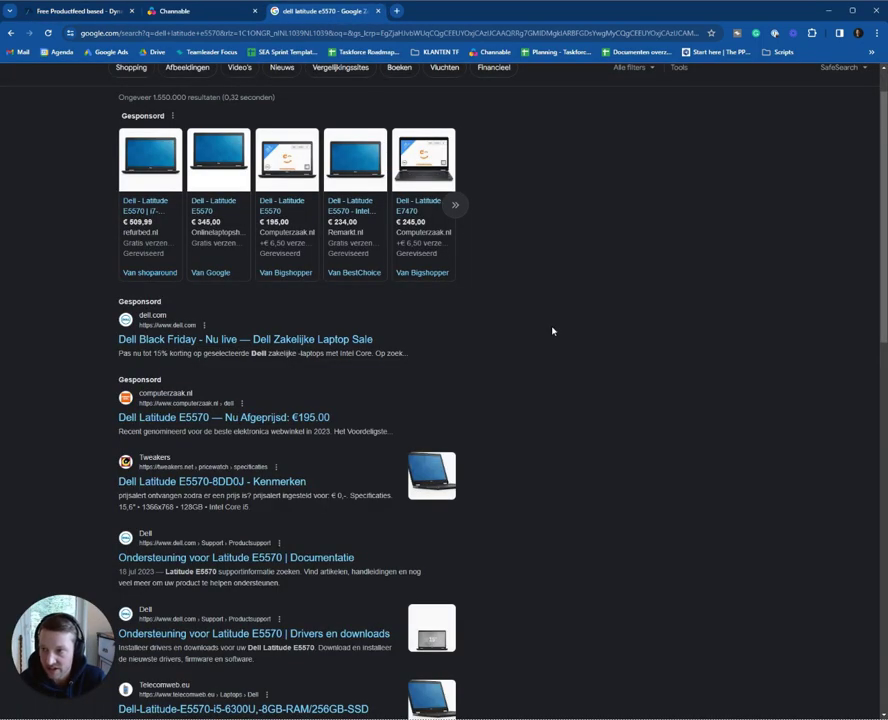
scroll(558, 318, down, 1)
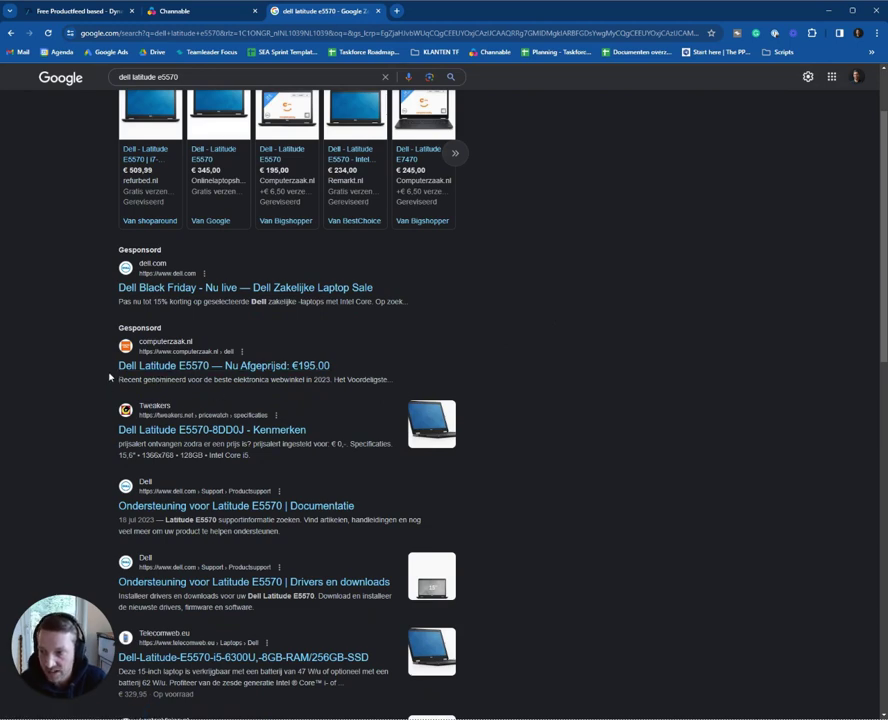
scroll(509, 384, up, 1)
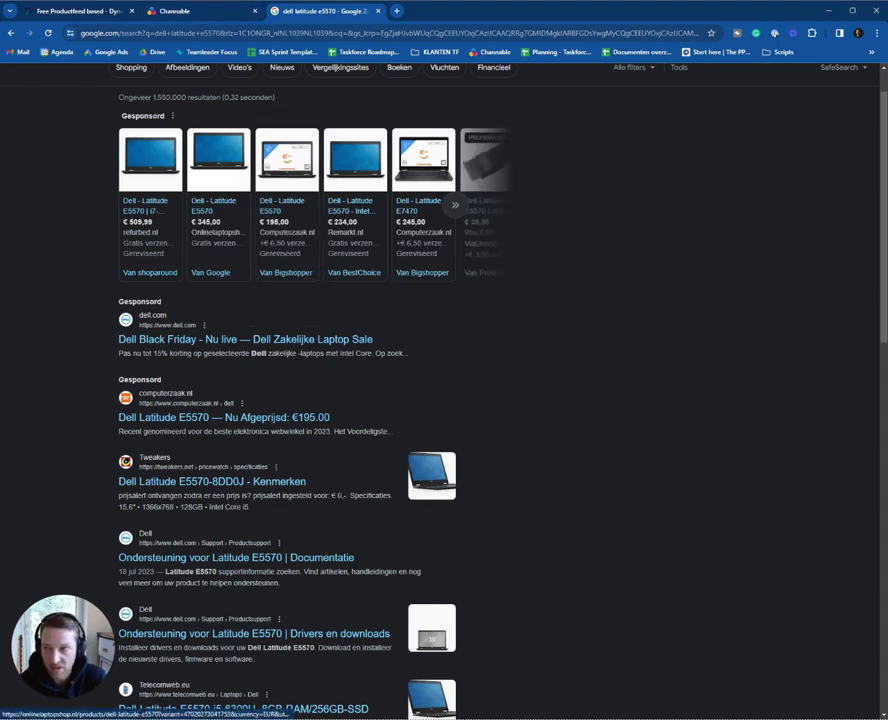
click(183, 15)
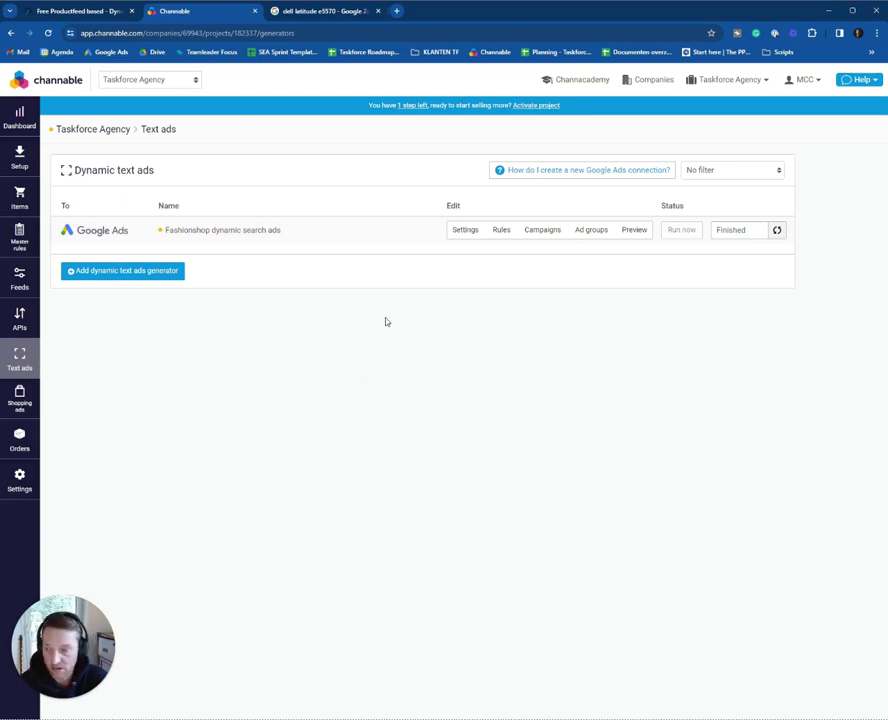
Step: Open the Items page listing the 152 imported KidsFashion products with ID, title, link and price
mouse_move(24, 122)
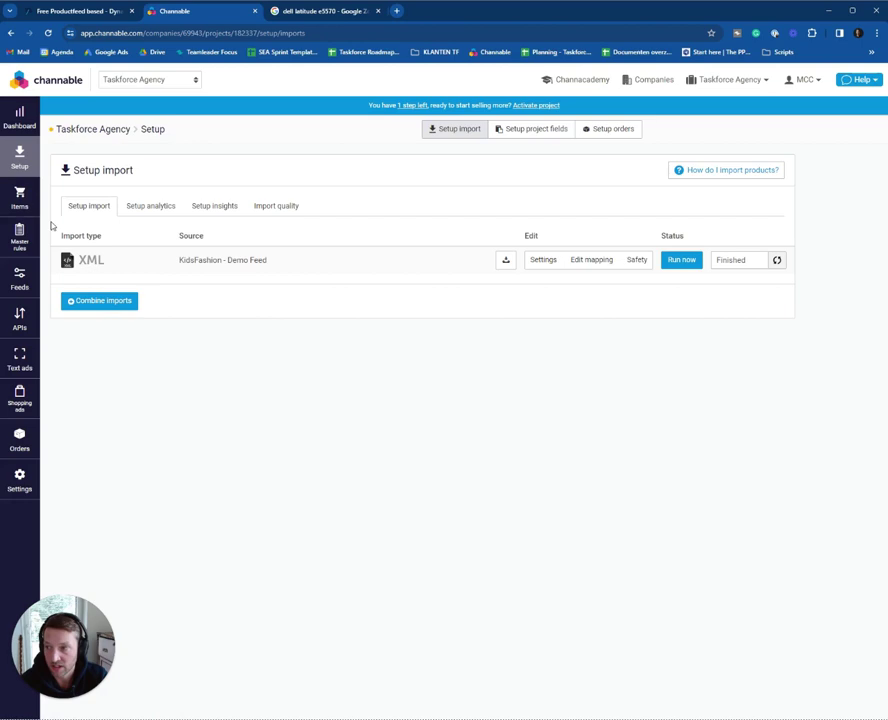
click(20, 198)
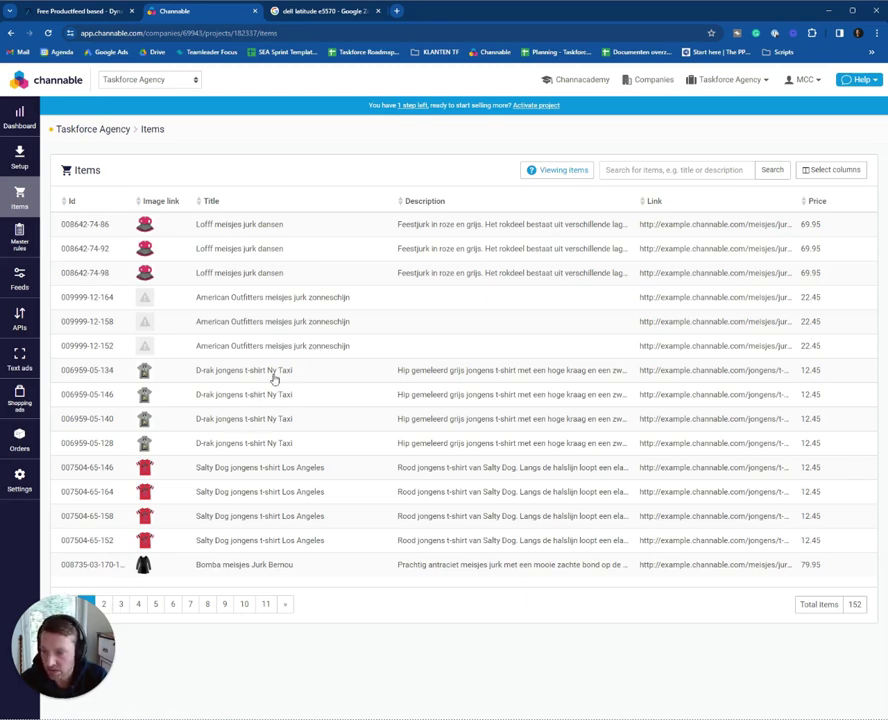
click(241, 230)
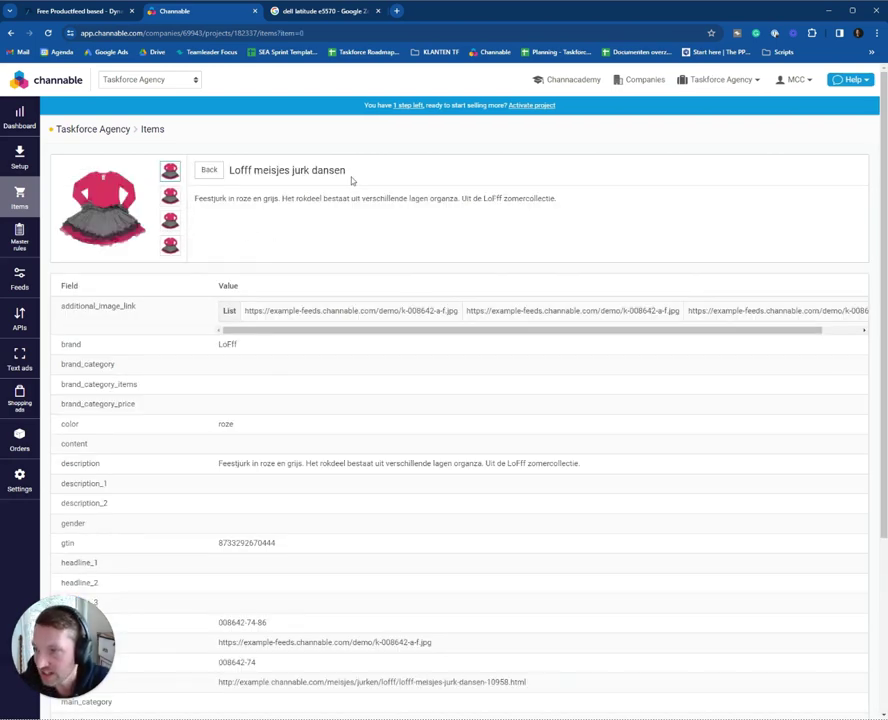
drag(348, 172, 228, 170)
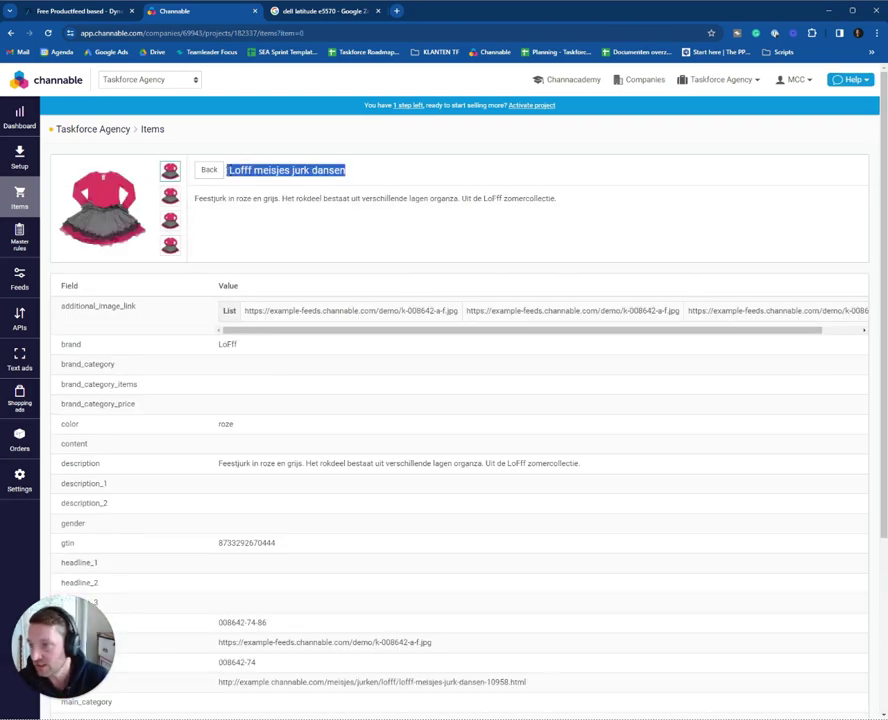
triple_click(268, 199)
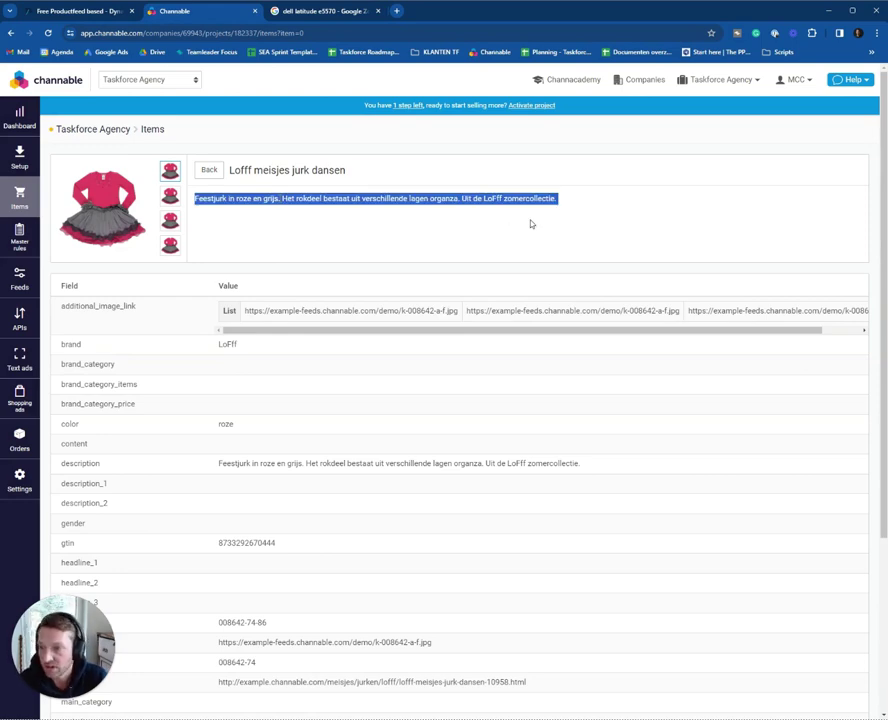
scroll(247, 303, down, 2)
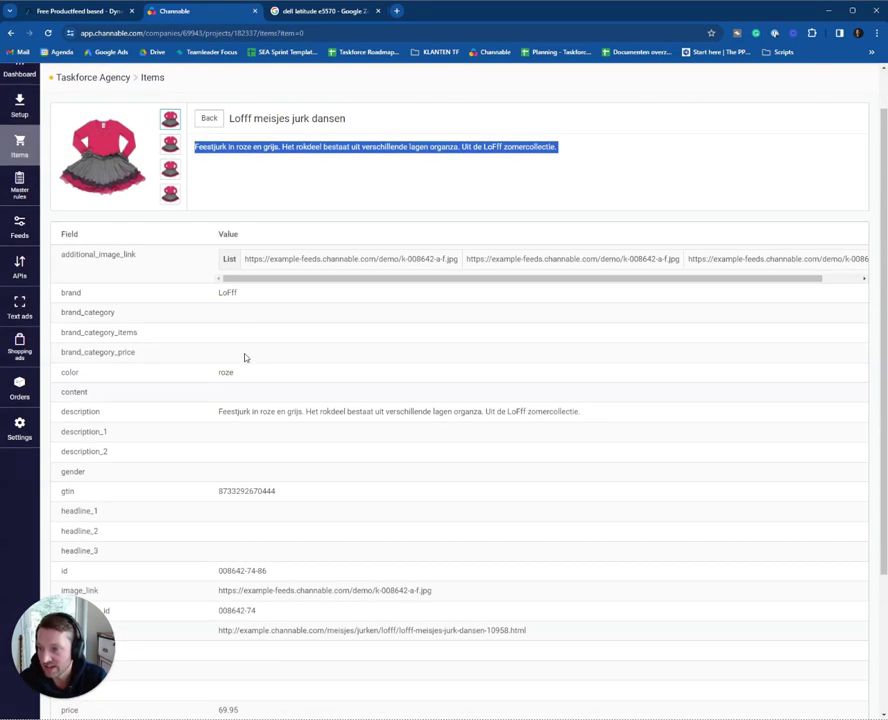
double_click(225, 320)
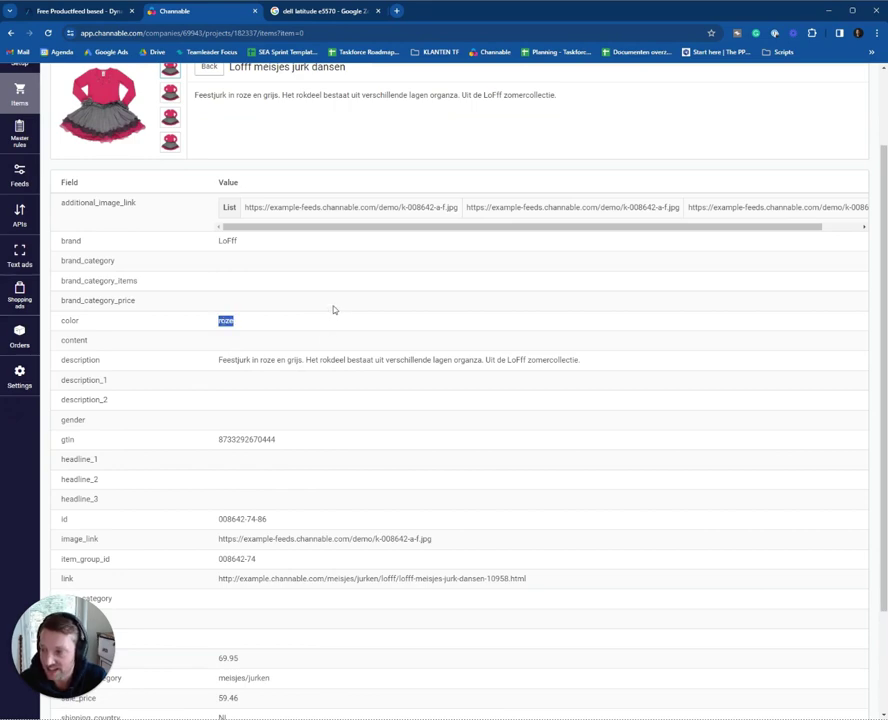
scroll(345, 600, down, 3)
scroll(352, 660, up, 3)
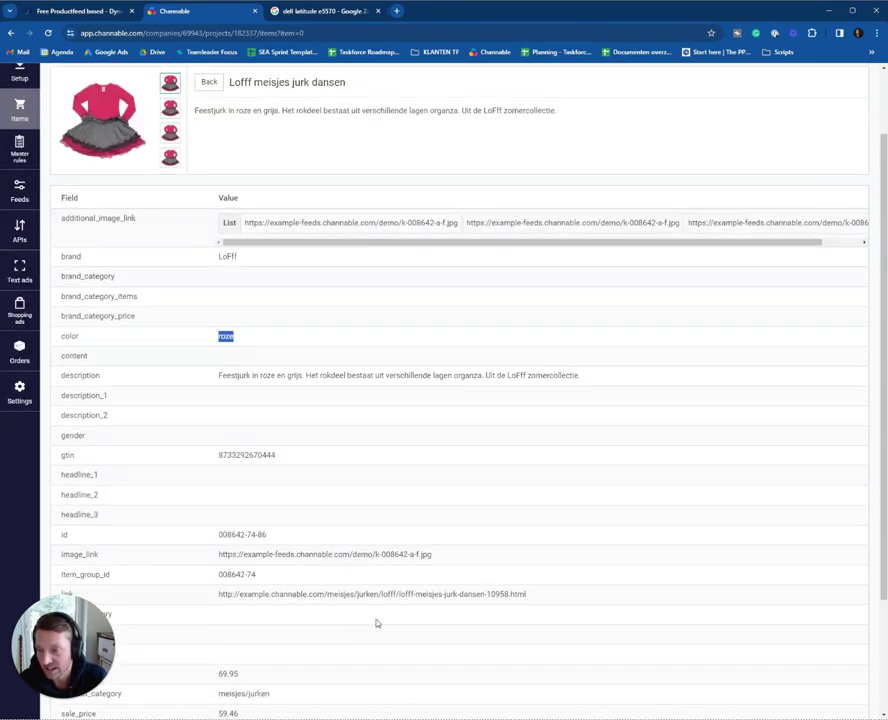
scroll(377, 623, up, 1)
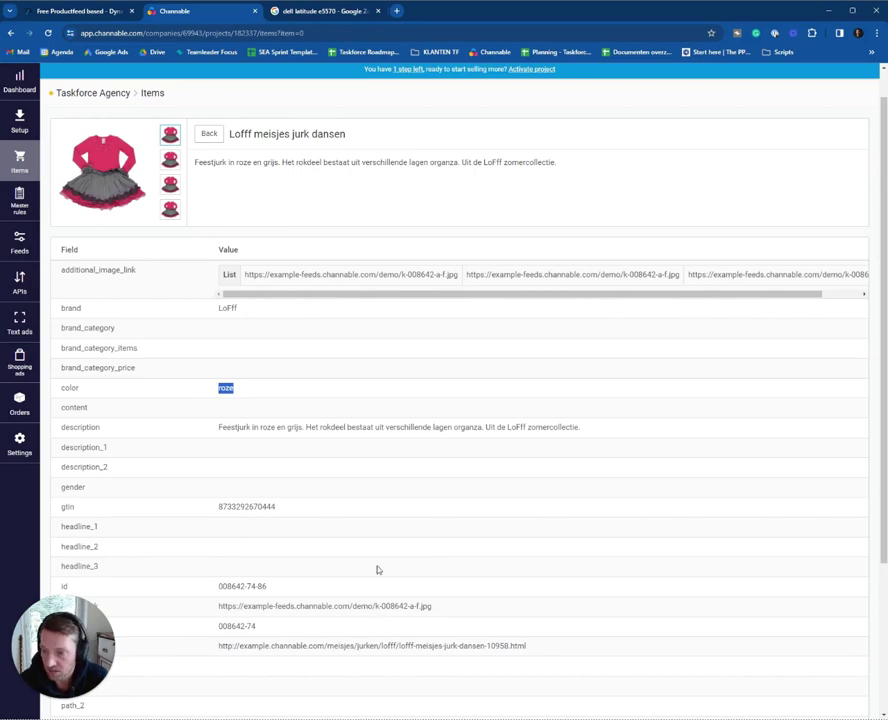
scroll(369, 527, down, 2)
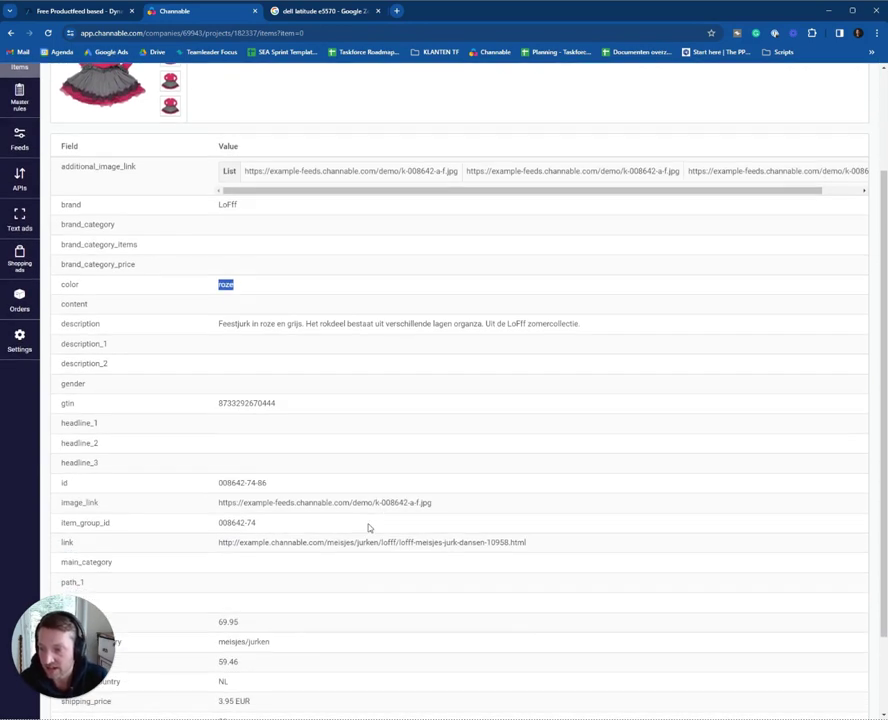
scroll(369, 530, up, 3)
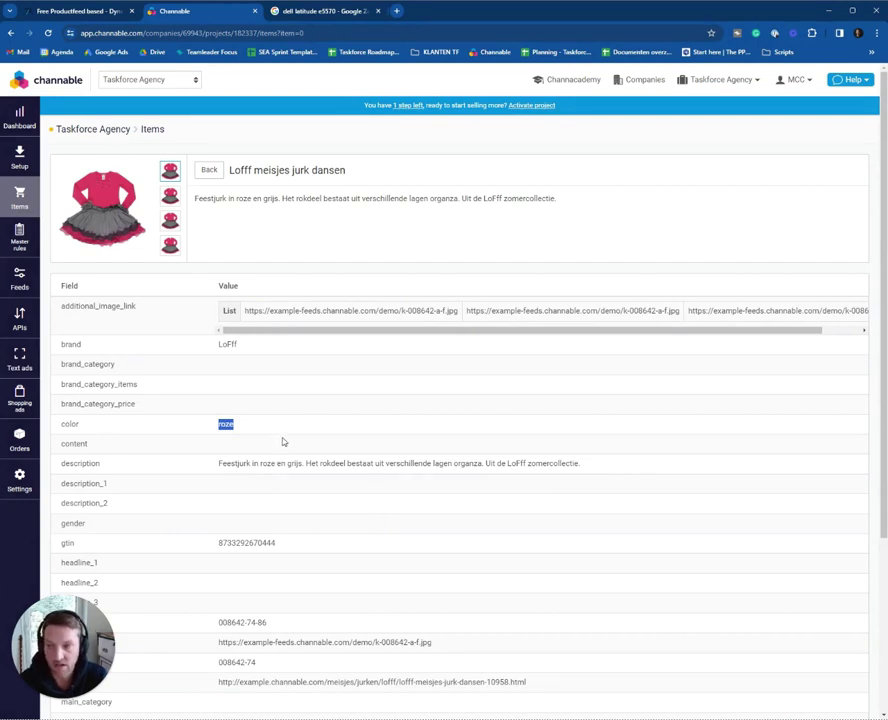
click(209, 169)
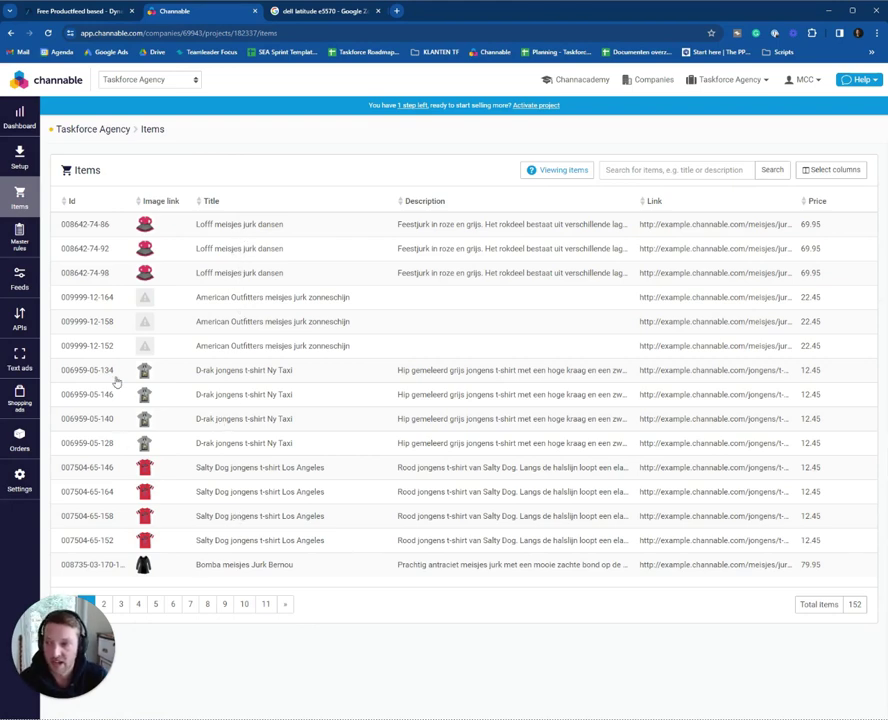
Step: Browse Feeds and APIs, abandon a new API connection, and go back to Text ads
click(11, 286)
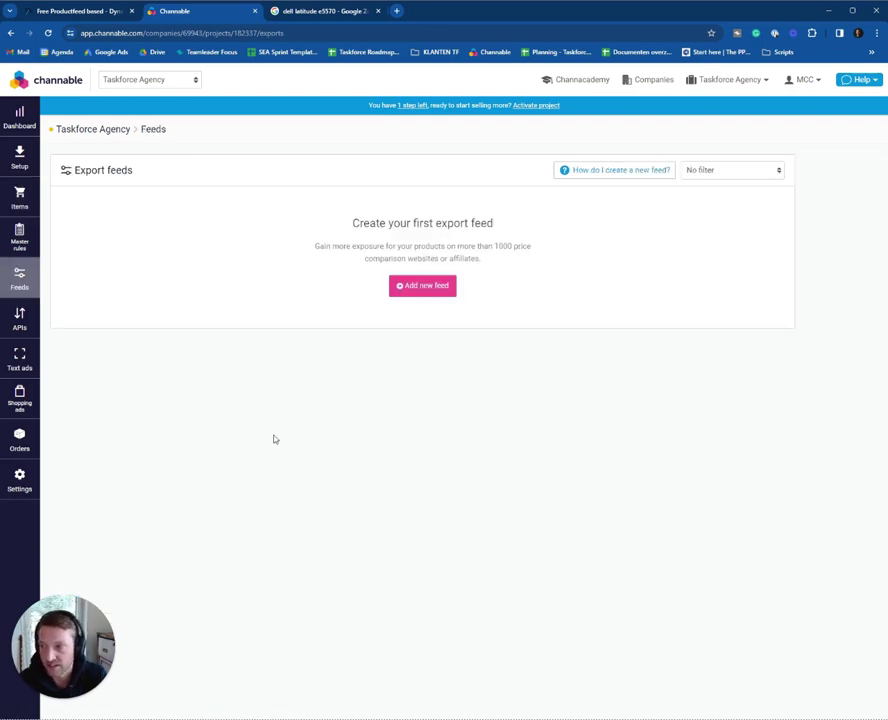
click(20, 331)
click(416, 288)
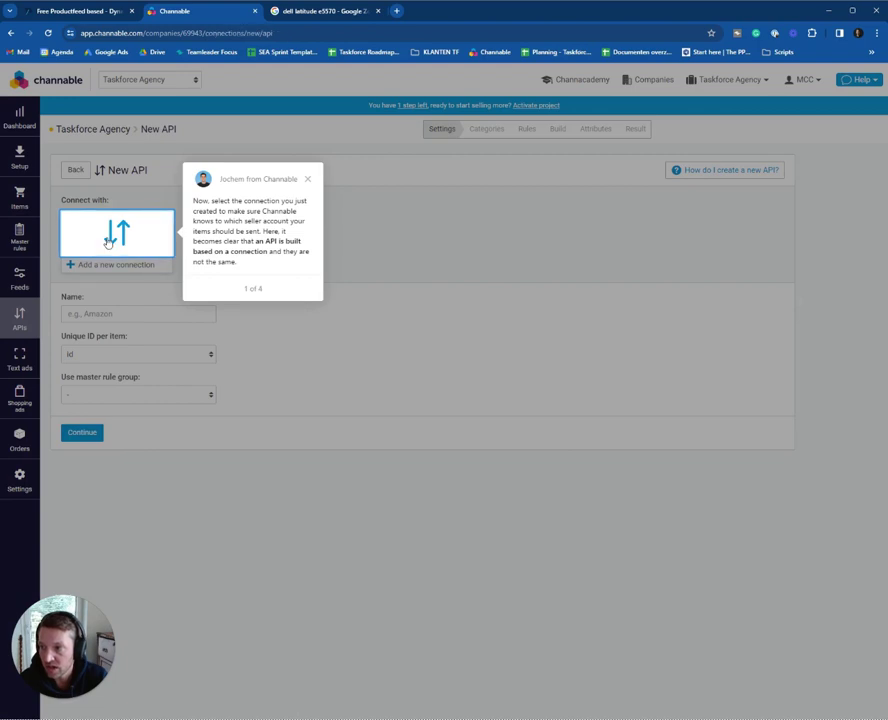
click(112, 264)
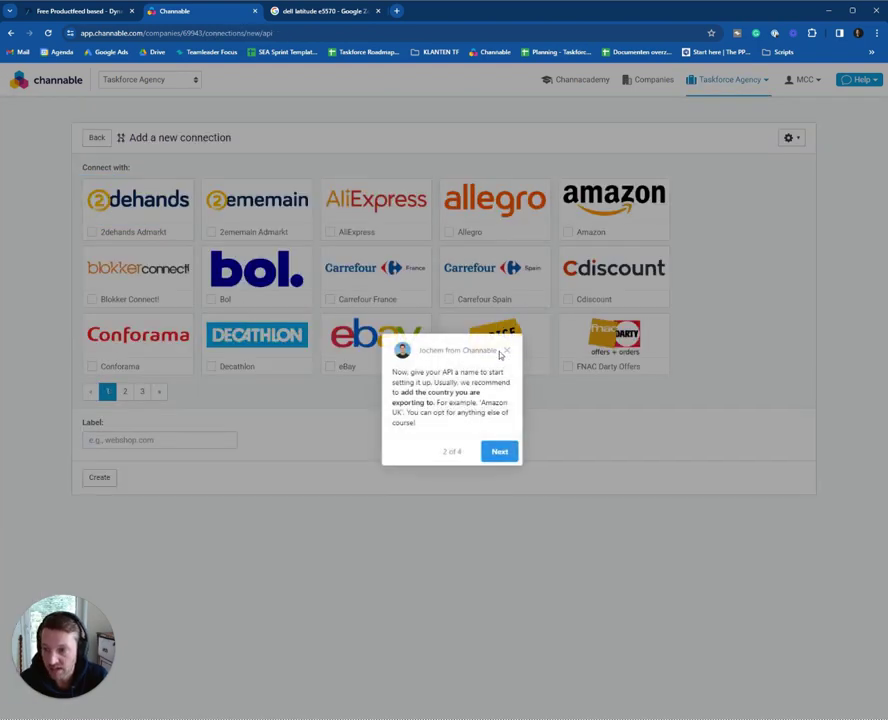
click(248, 413)
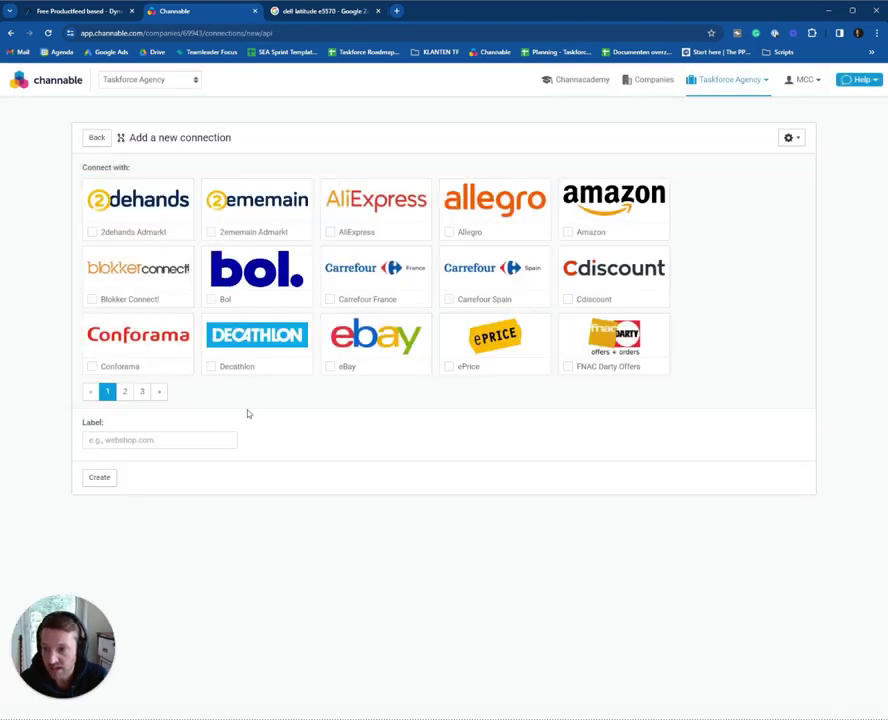
click(96, 137)
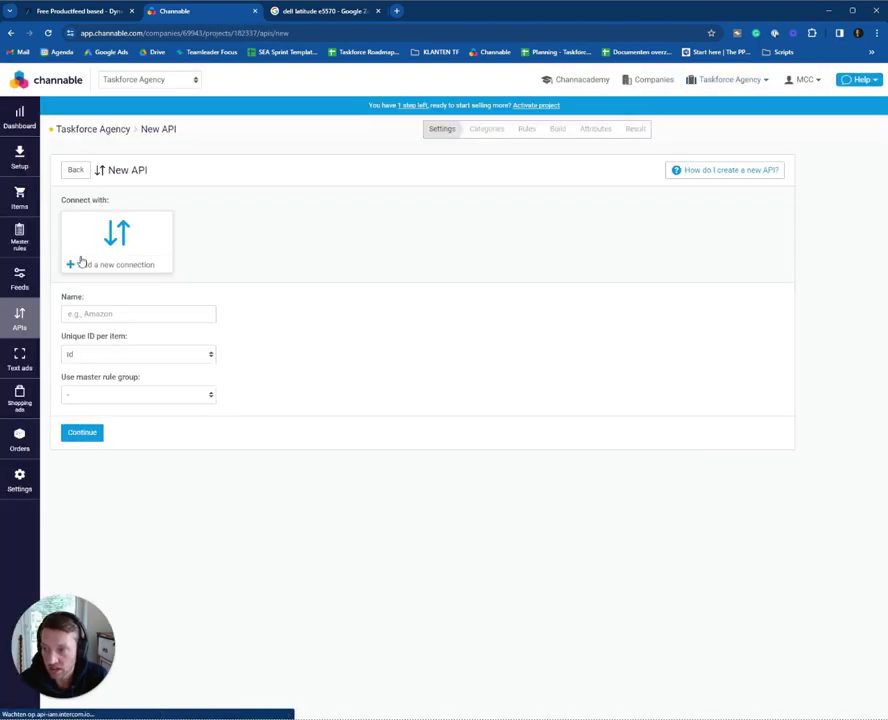
click(20, 364)
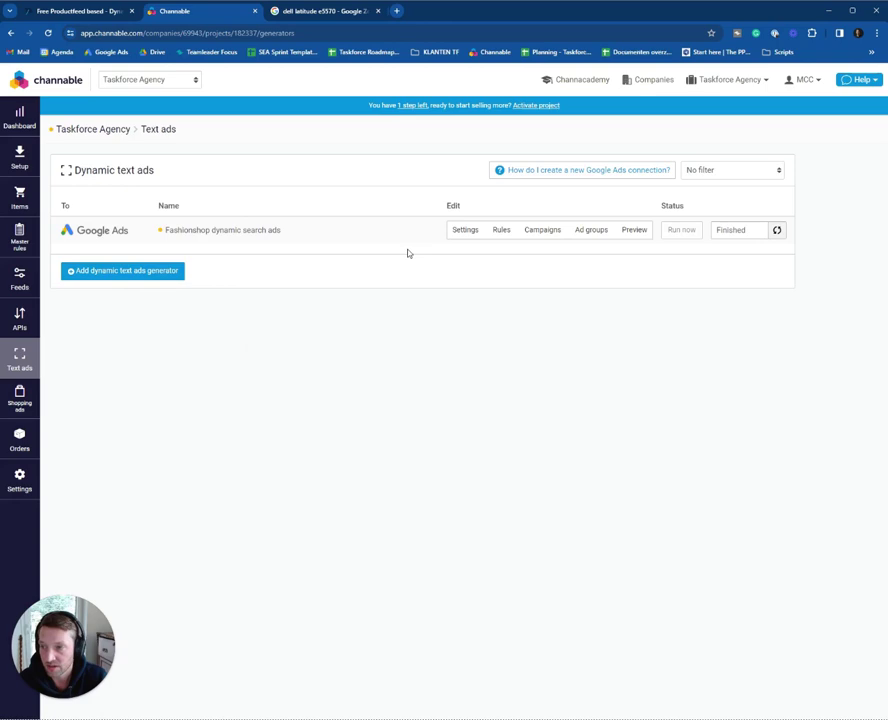
Step: Start a new dynamic text ads generator from the Text ads overview
click(136, 271)
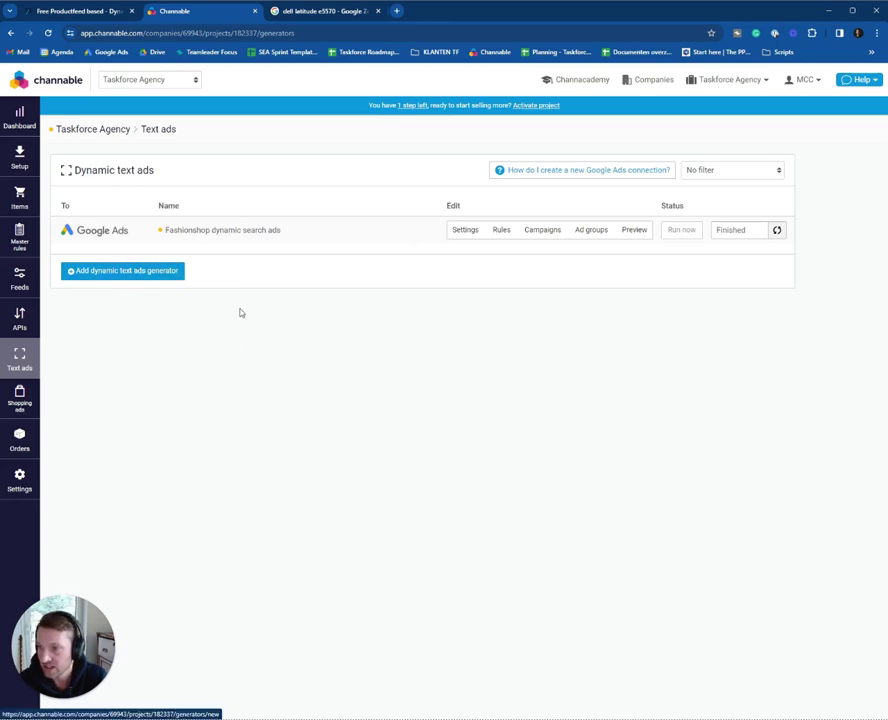
click(18, 366)
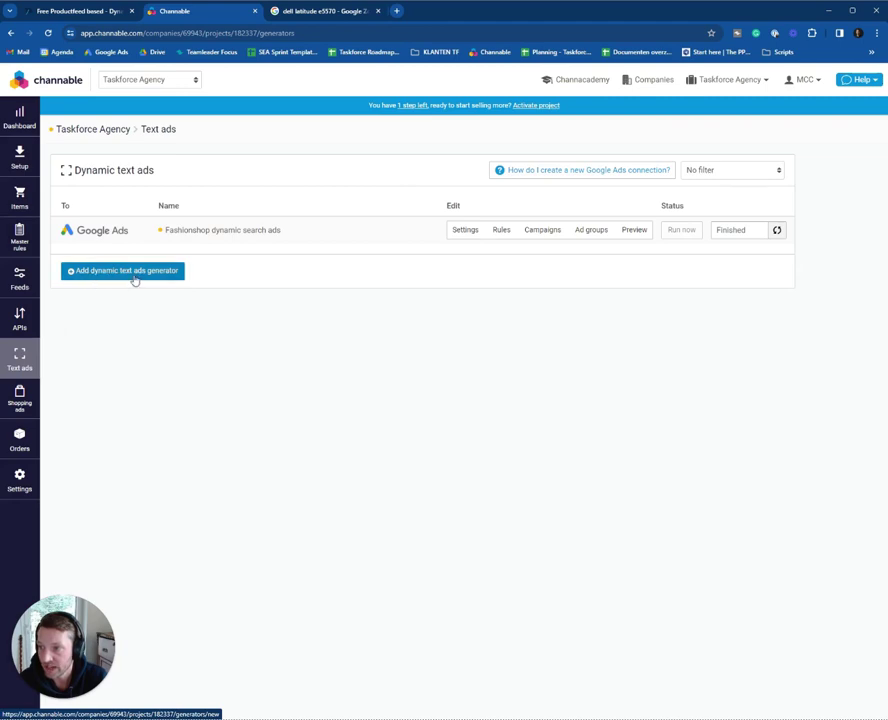
click(160, 280)
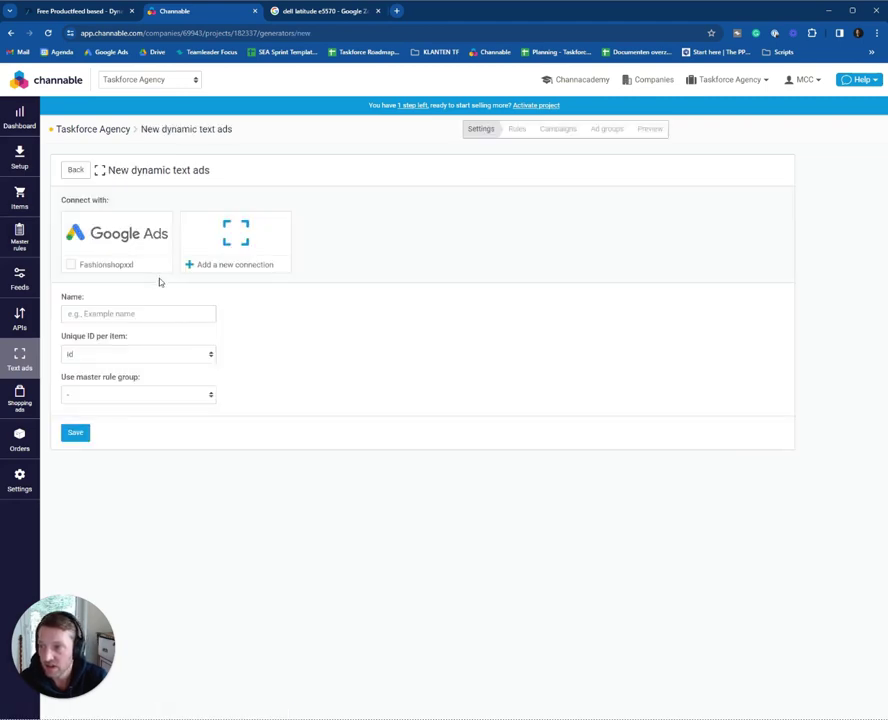
Step: Add a Google Ads connection labelled 'Demo' with the pasted customer ID and authorise Google access
click(222, 266)
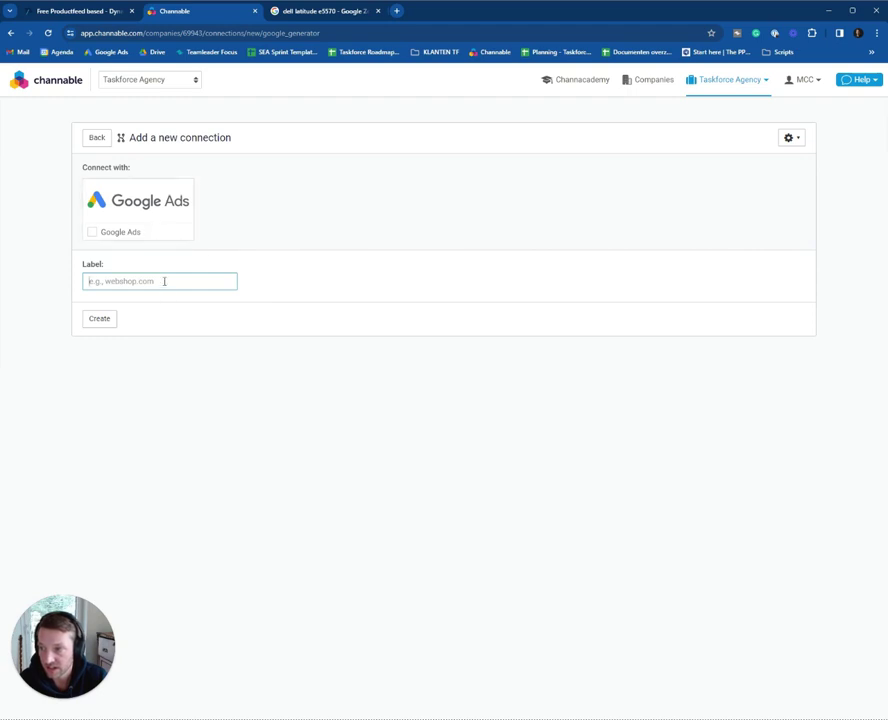
text(Demo)
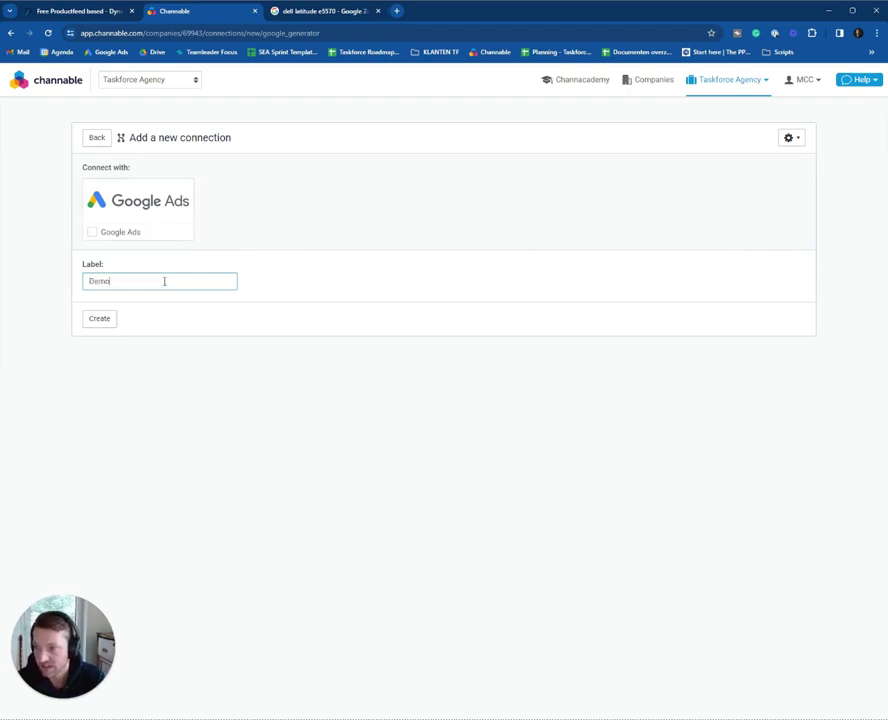
click(206, 260)
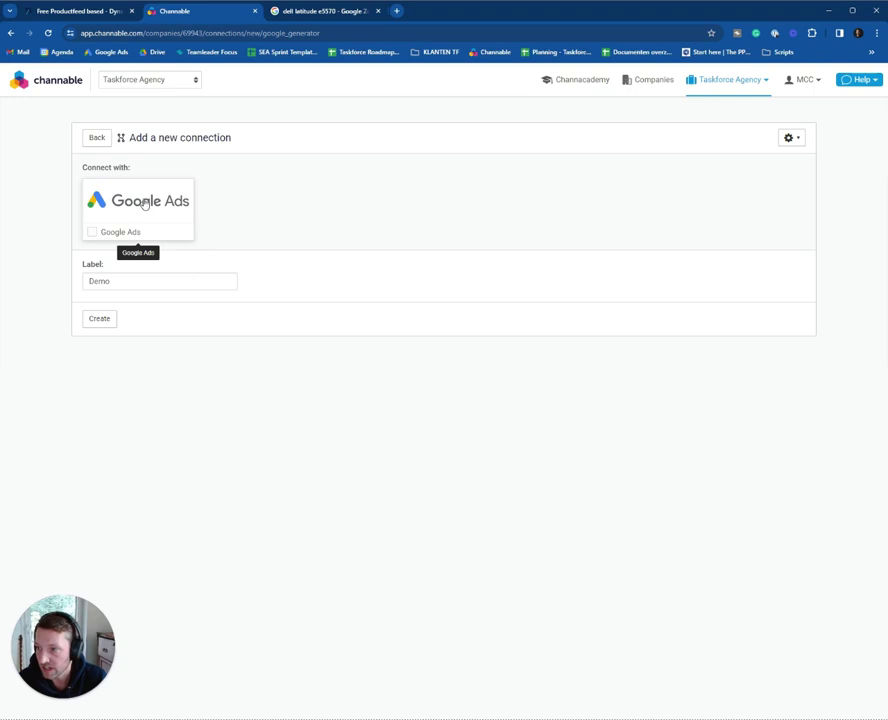
click(175, 214)
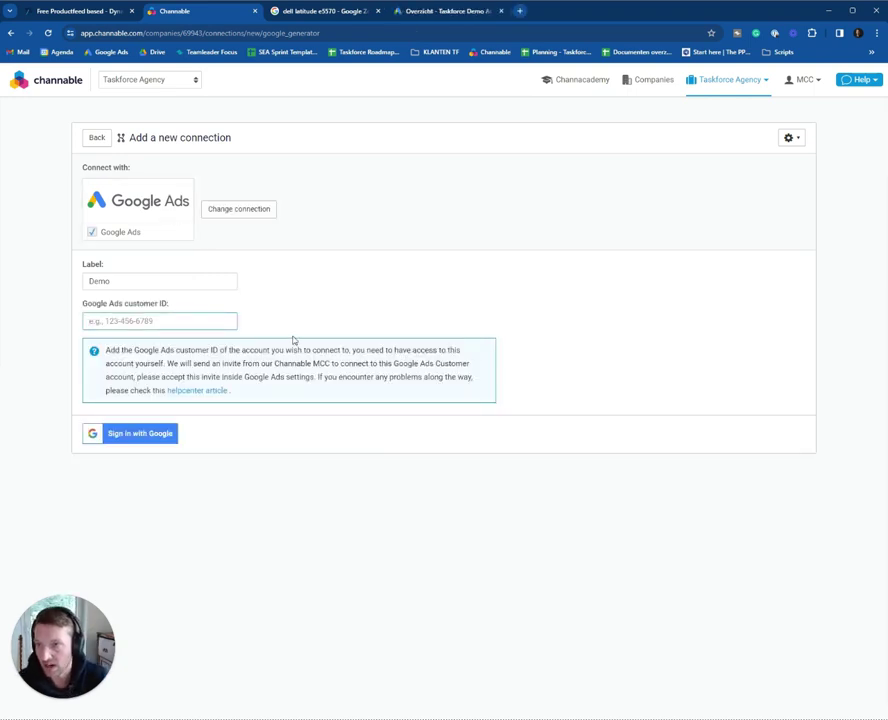
key(ctrl+v)
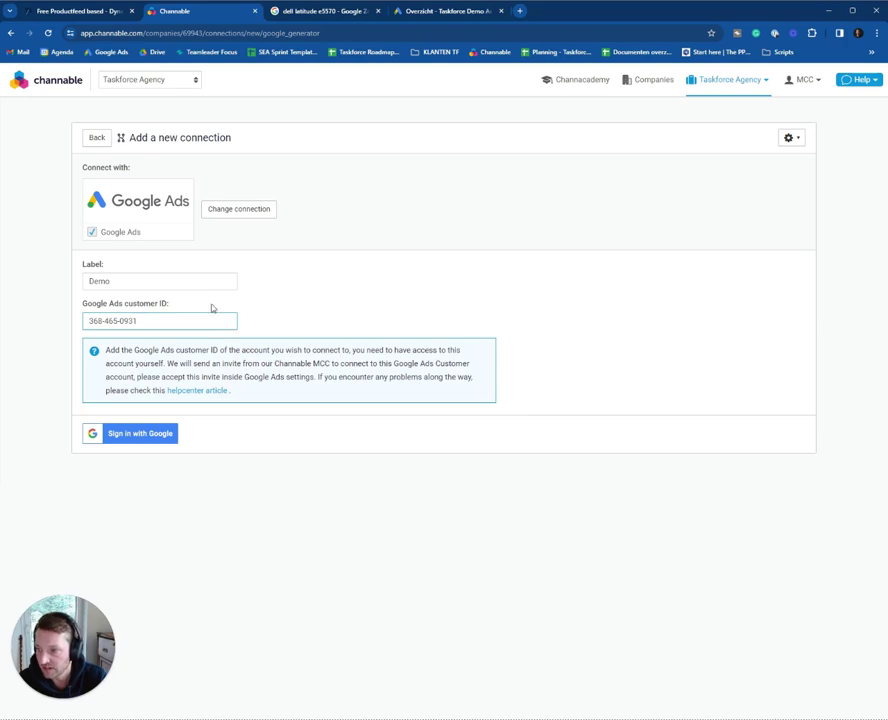
click(140, 437)
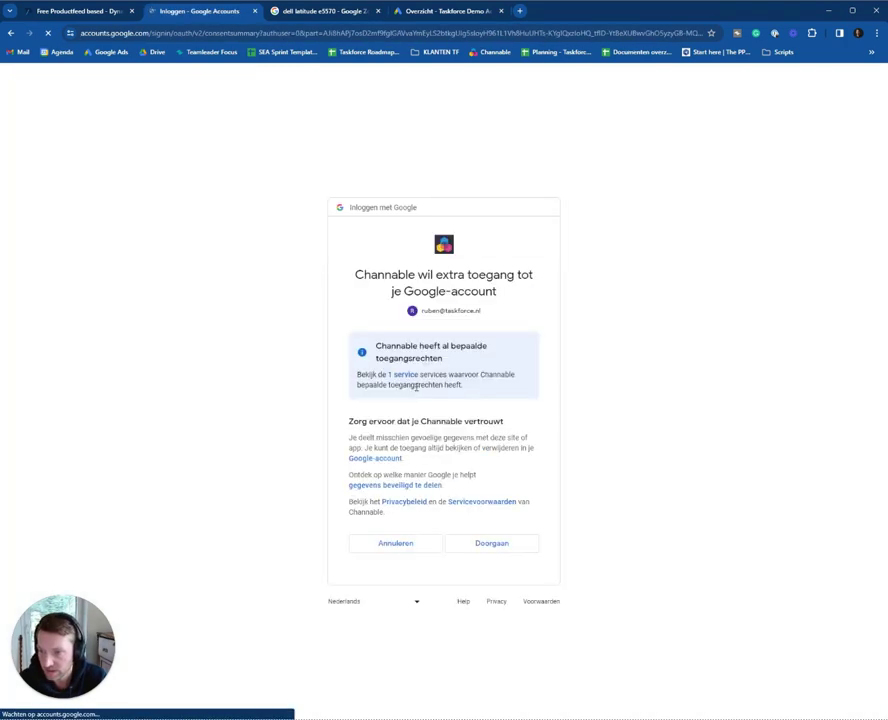
click(490, 541)
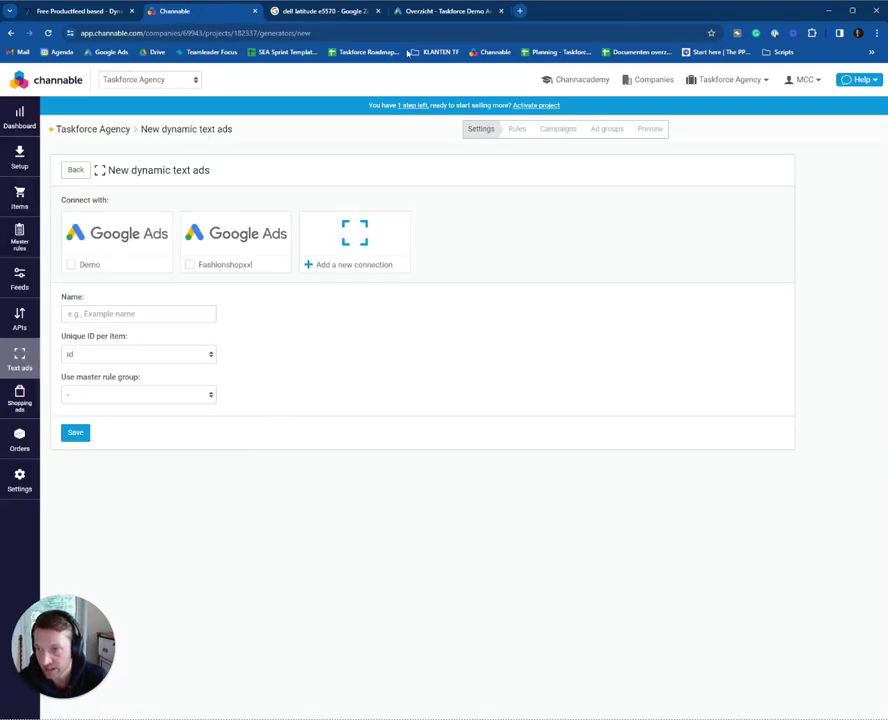
click(436, 12)
click(456, 119)
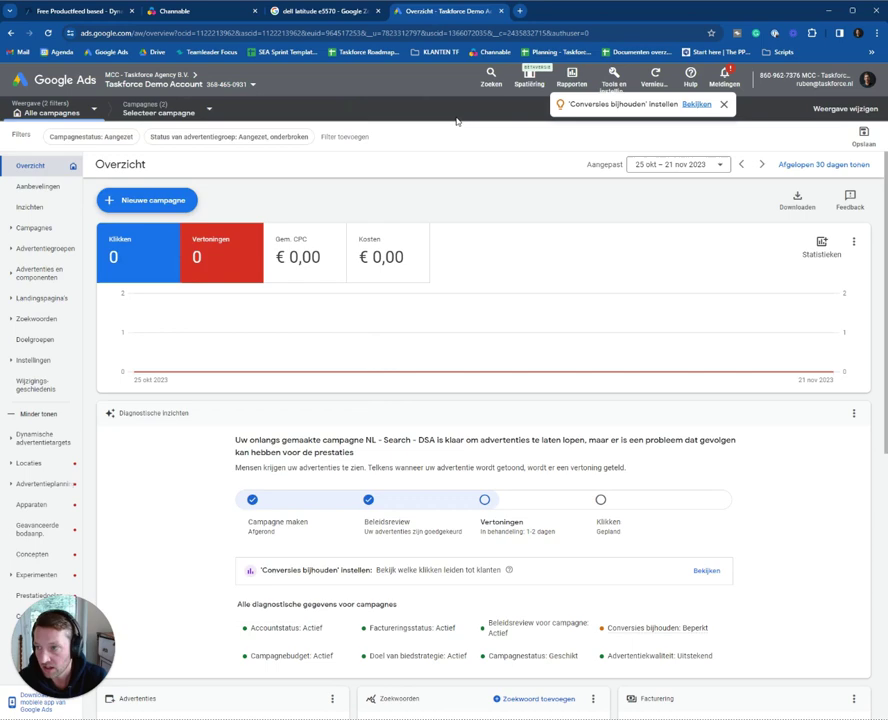
click(613, 80)
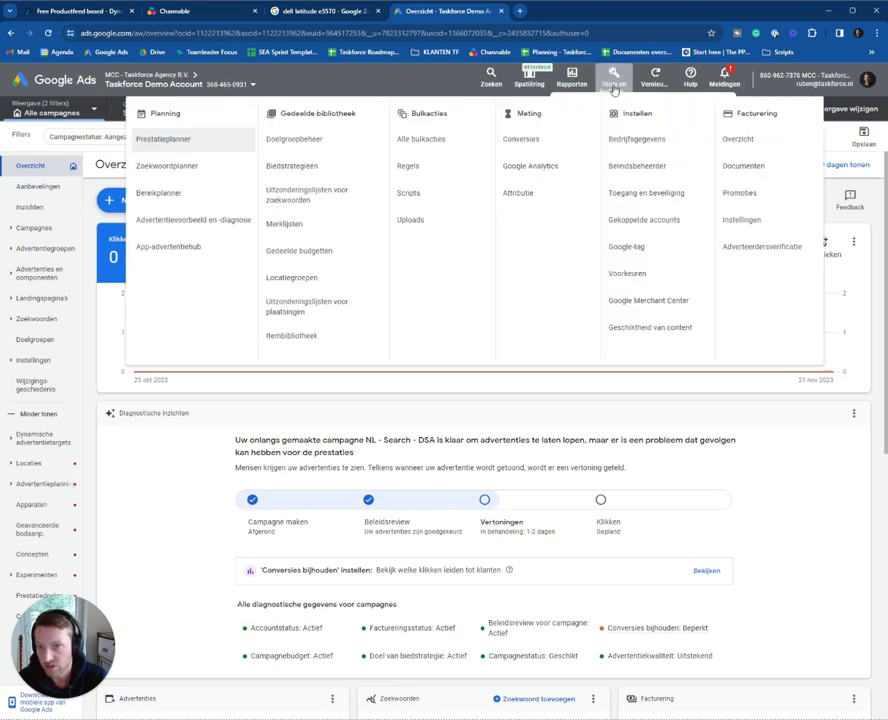
click(640, 194)
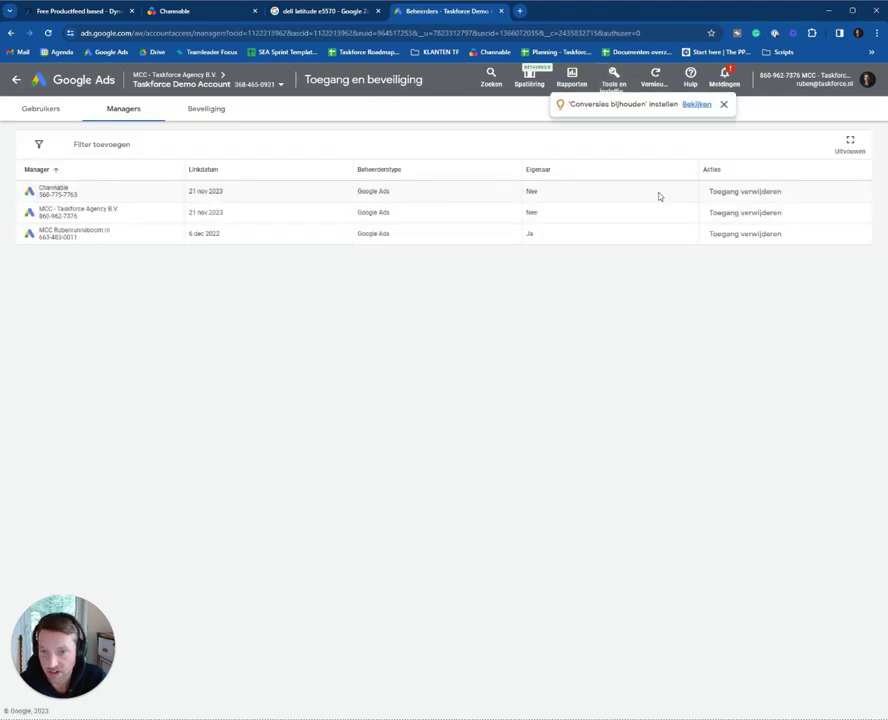
click(202, 13)
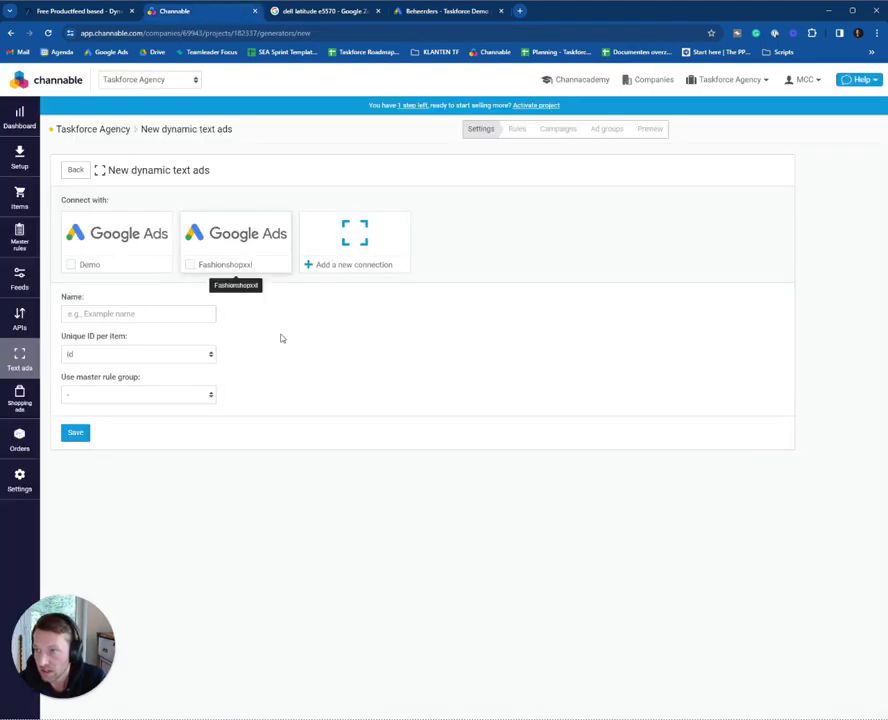
Step: Link the Demo Google Ads account, name the text ads 'Demo', and save
click(71, 265)
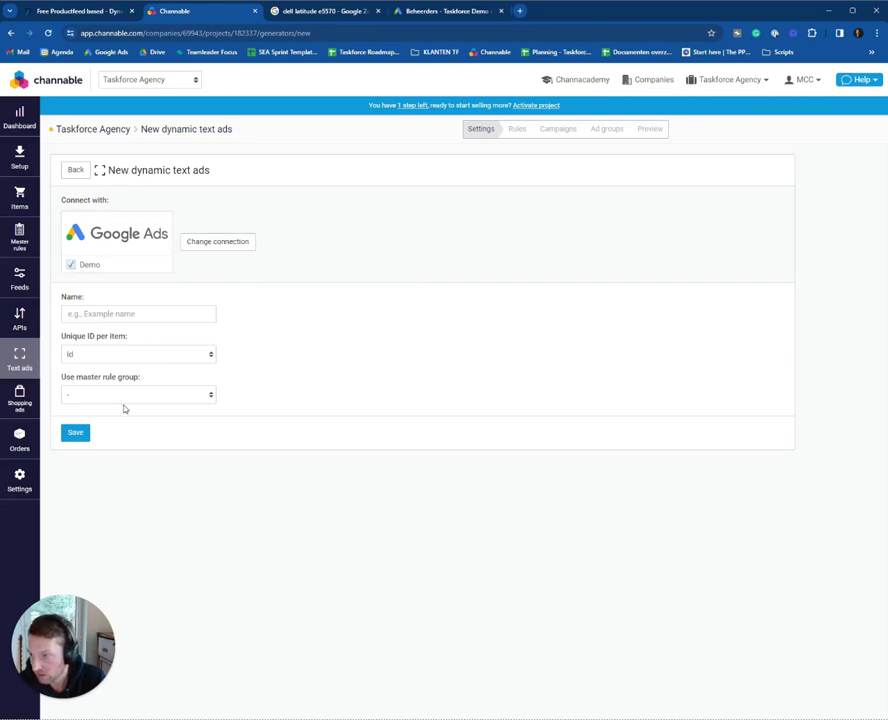
click(110, 314)
text(Demo)
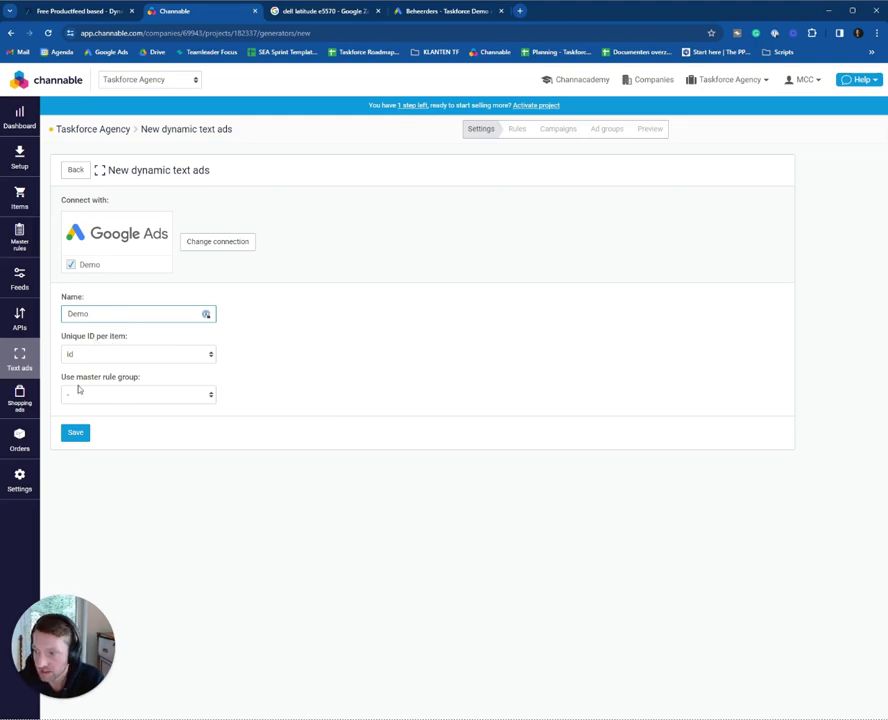
click(73, 434)
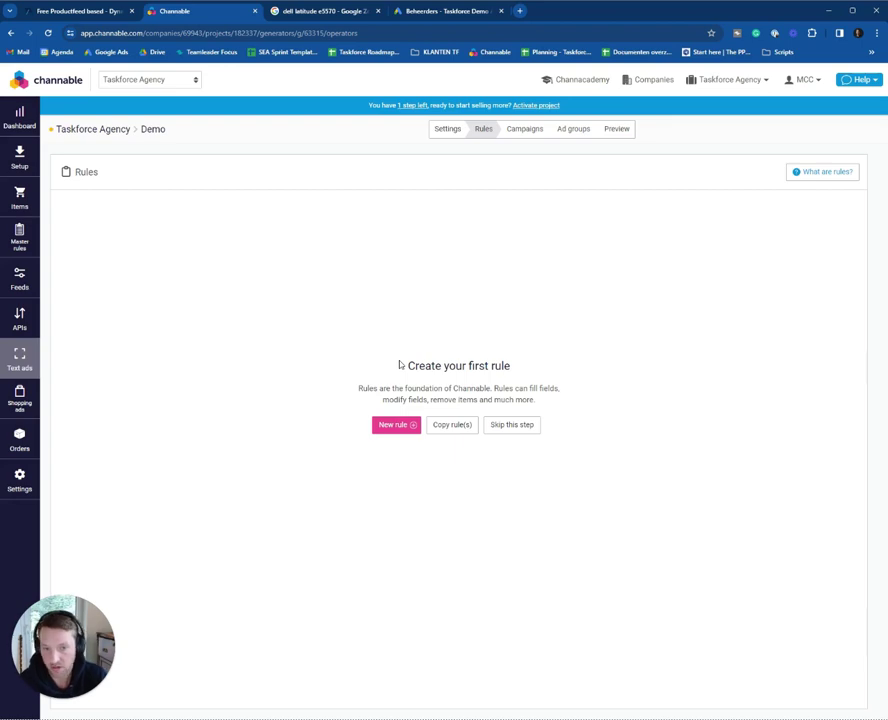
Step: Copy rules from Taskforce Agency's Fashionshop dynamic search ads channel
click(449, 429)
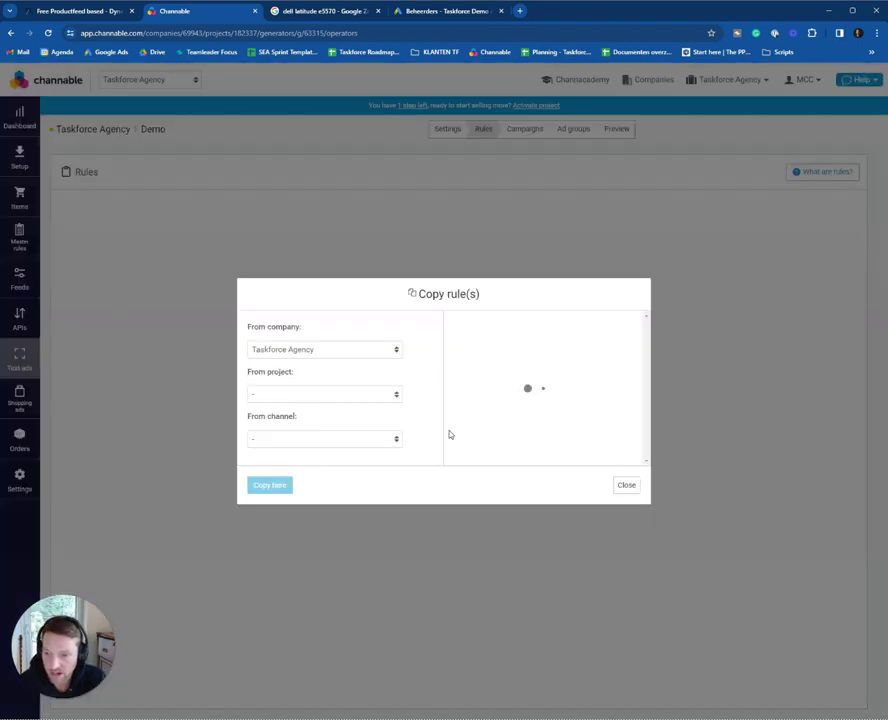
click(319, 396)
click(300, 415)
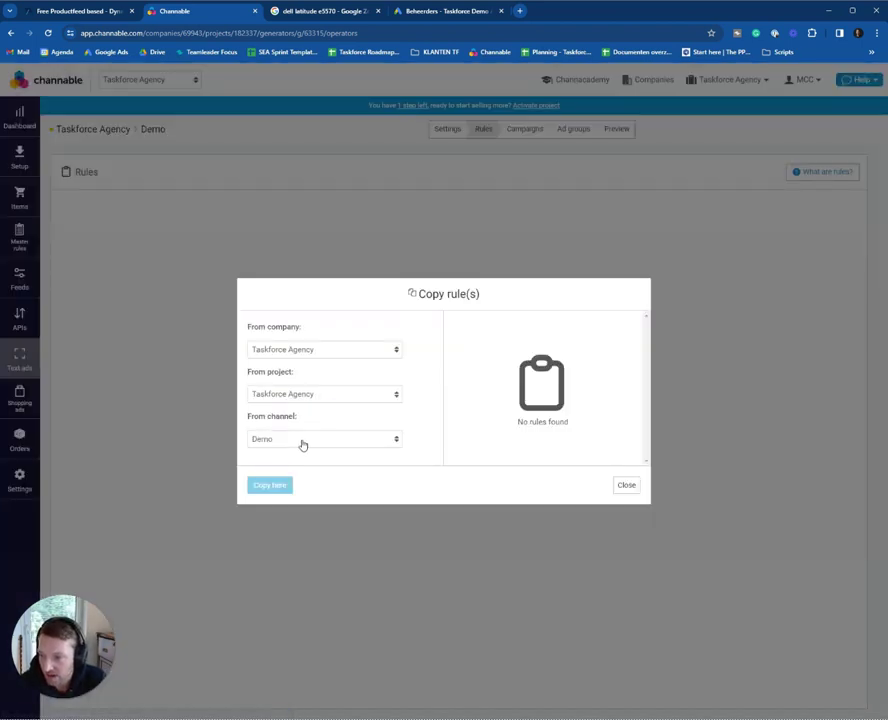
click(303, 445)
click(302, 460)
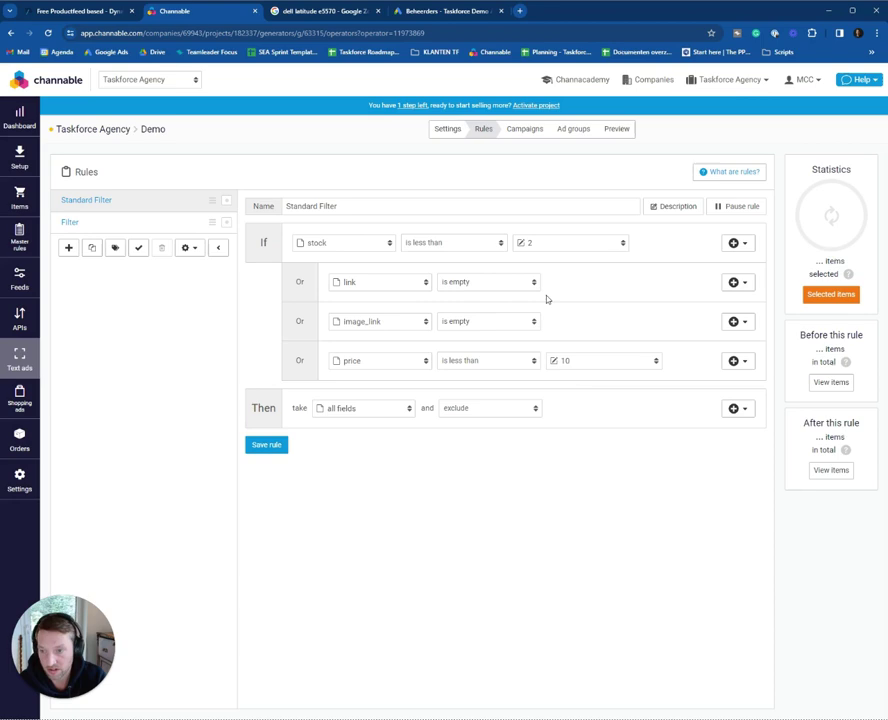
Step: Set the Standard Filter stock threshold to 2 and save, leaving 78 of 152 items
click(532, 242)
text(2)
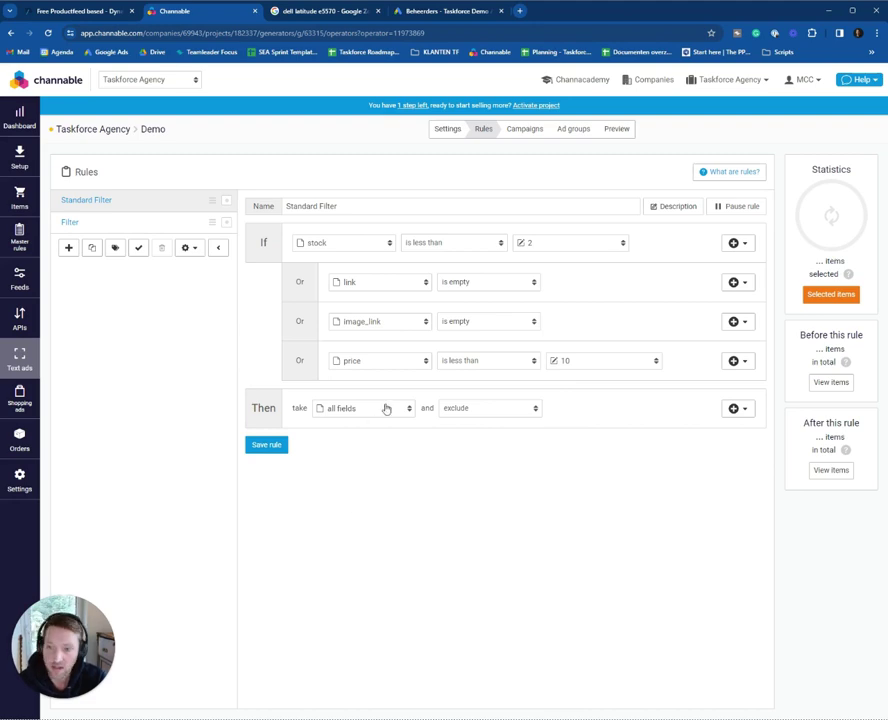
click(266, 444)
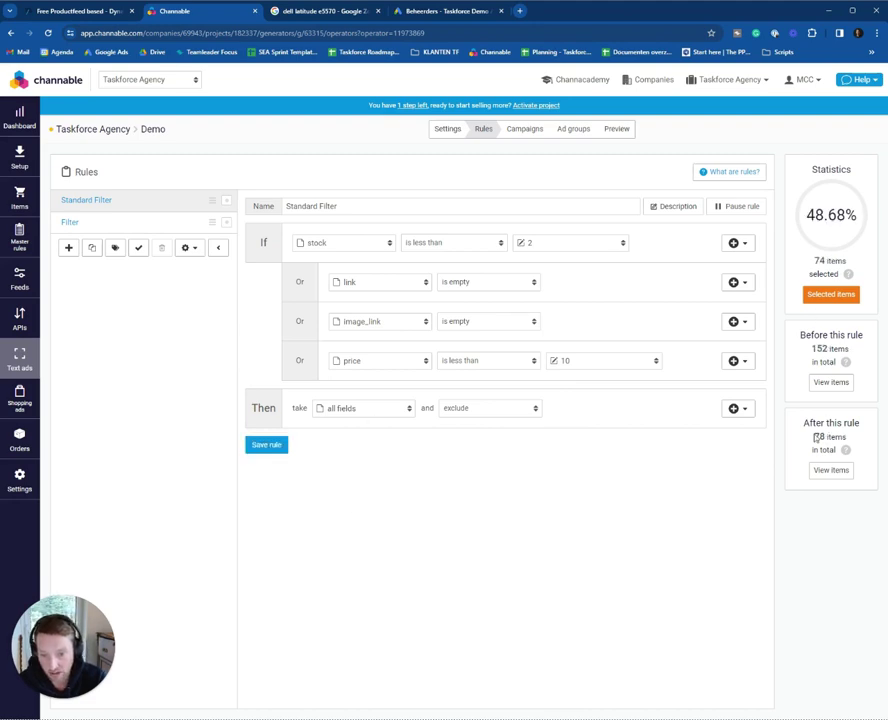
drag(813, 437, 848, 443)
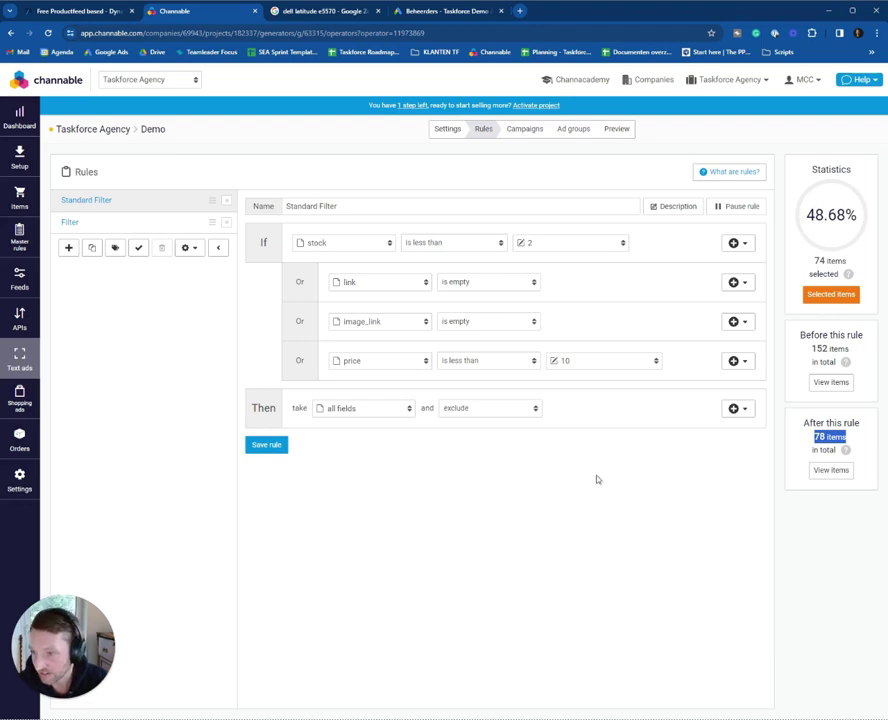
click(498, 488)
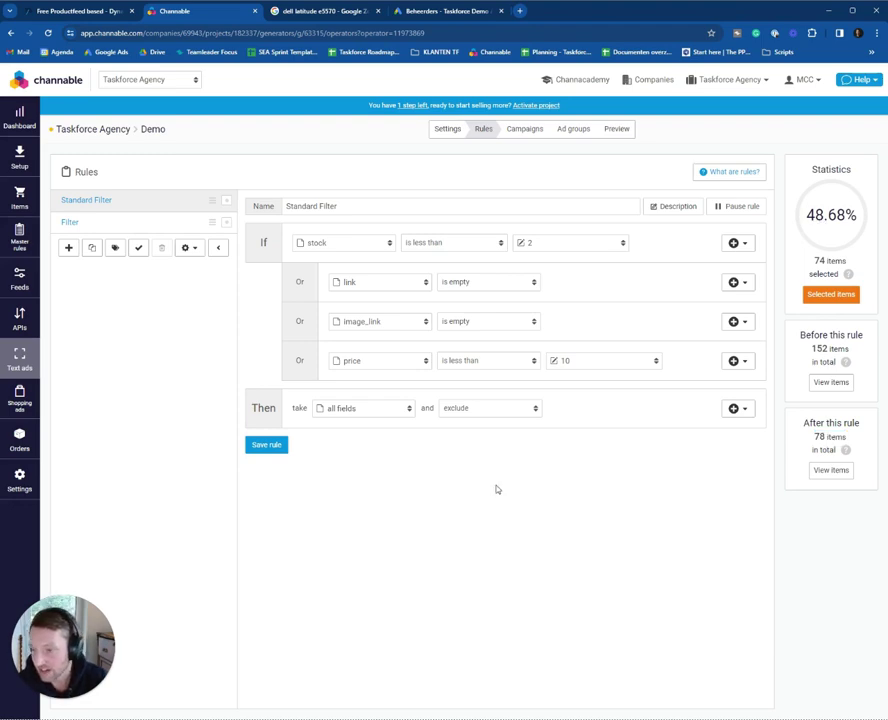
Step: Review the Filter rule's product_category contains meisjes/jurken condition and save it, leaving 9 items
click(70, 226)
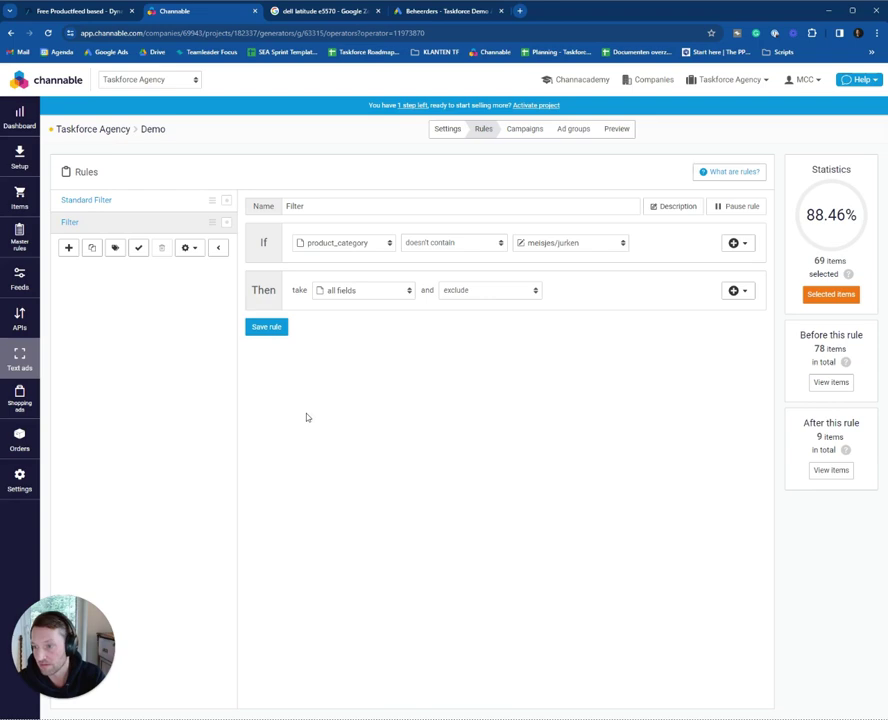
click(266, 327)
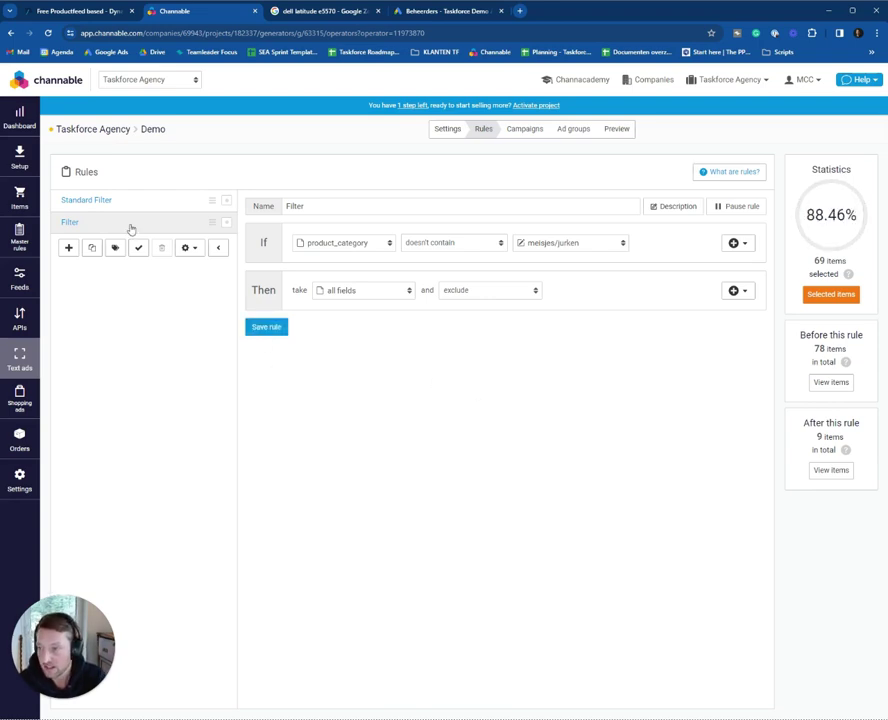
Step: Name the campaign 'NL - Dynamic search campaign by channable' with Search Network only type
click(528, 133)
mouse_move(207, 283)
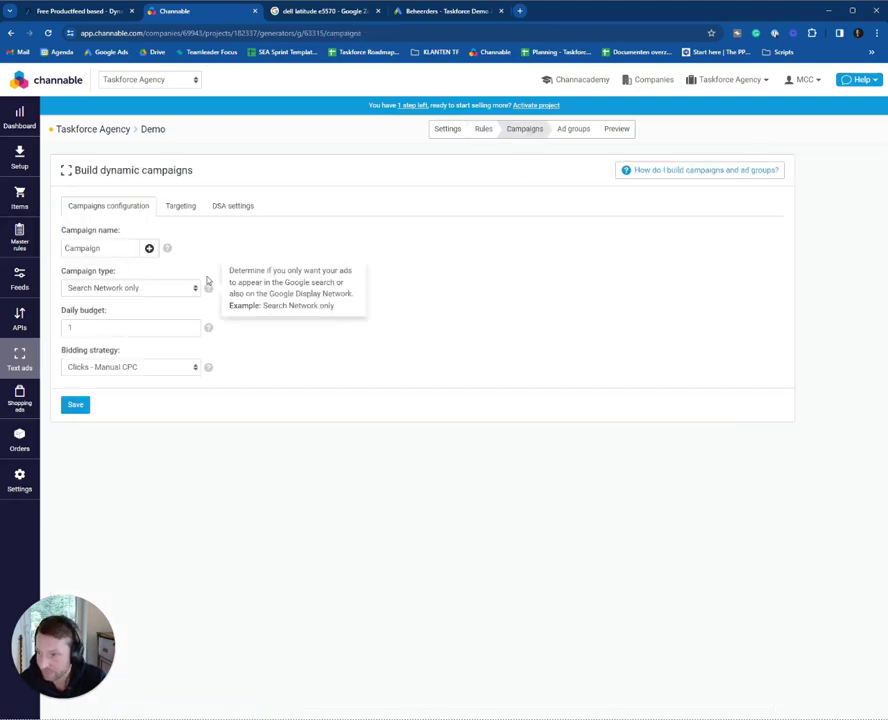
click(105, 248)
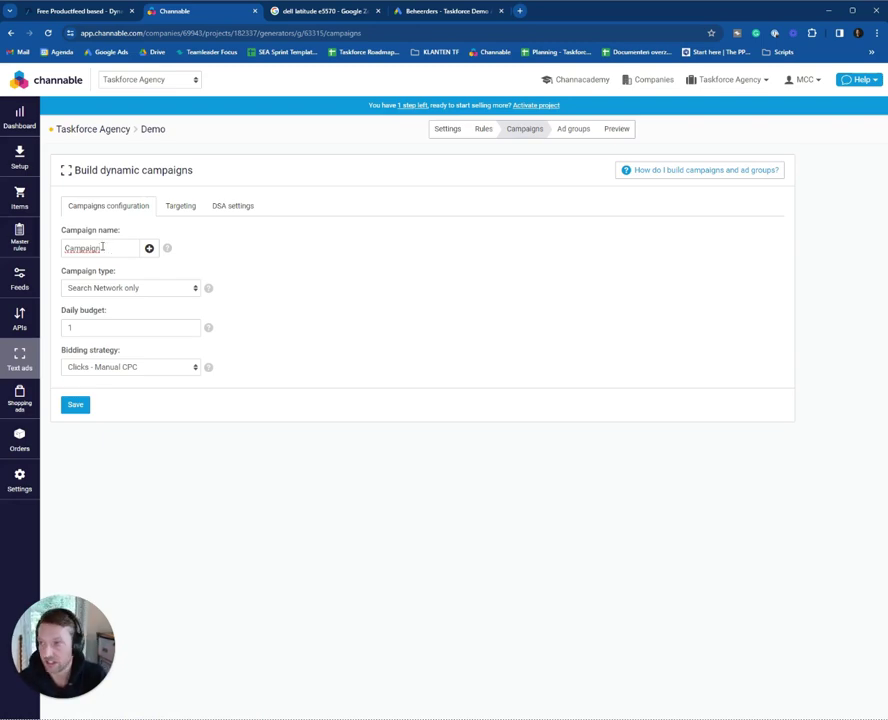
double_click(108, 251)
text(NL -)
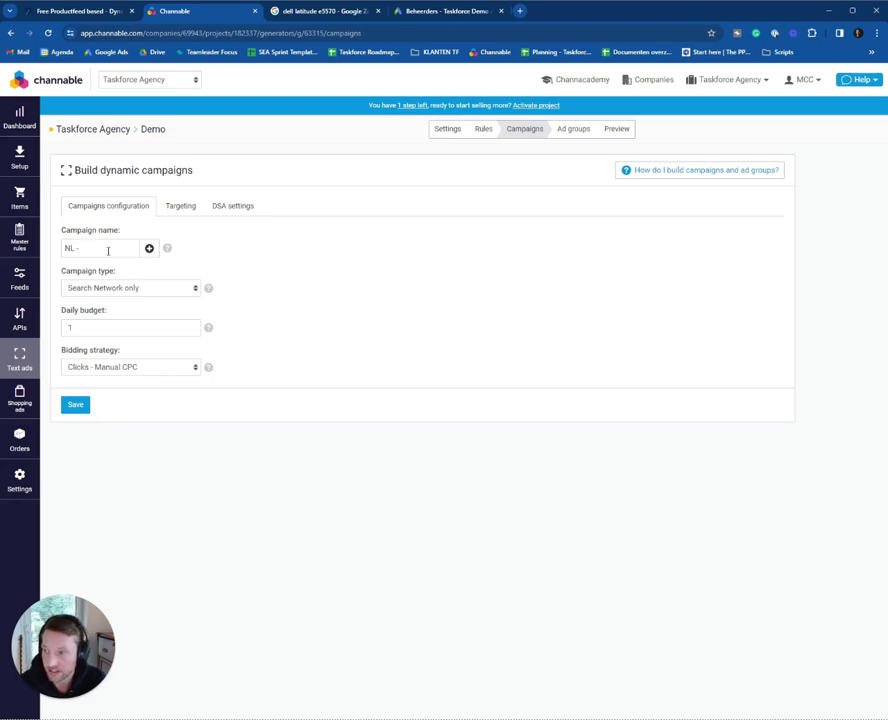
text( Dynamic)
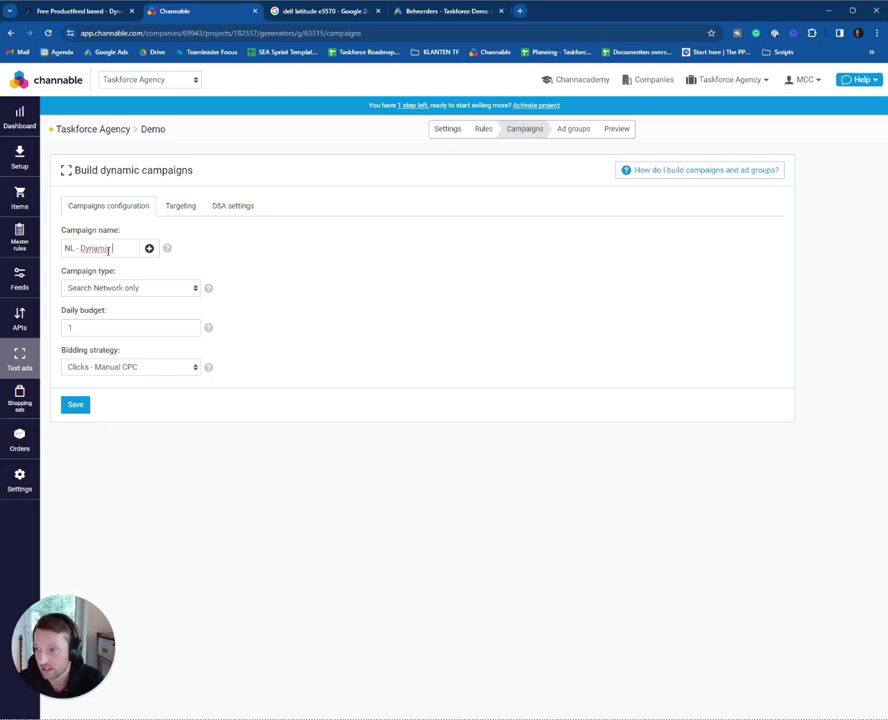
text( search campain)
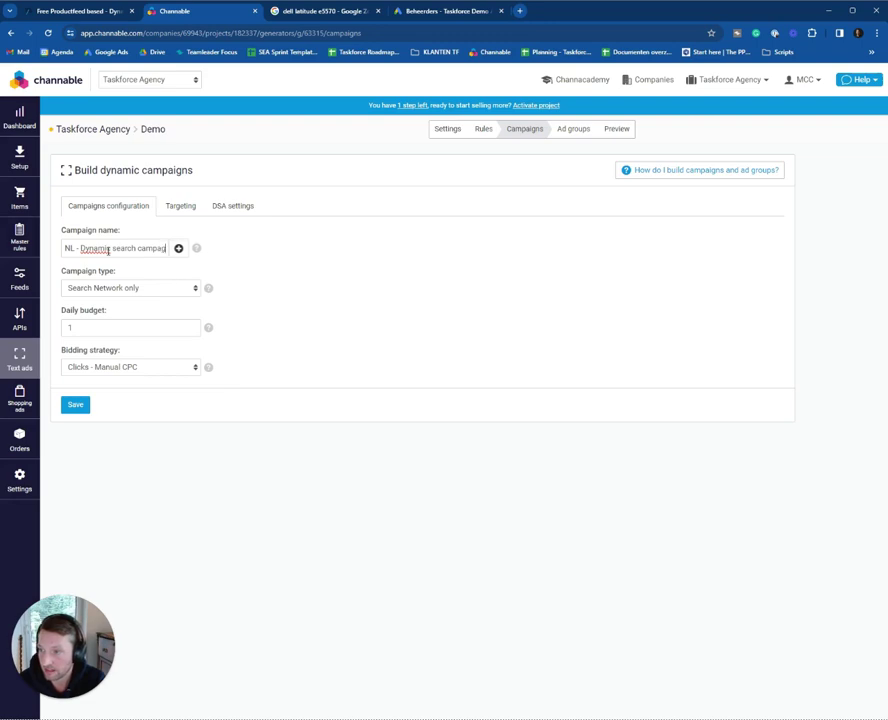
key(BackSpace)
text(gn by)
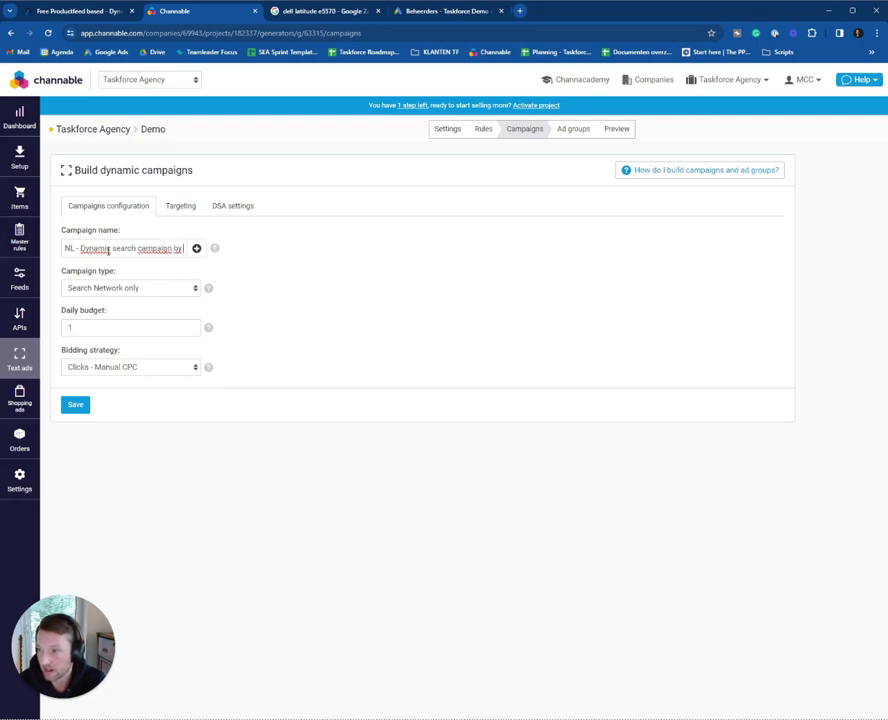
text( channable)
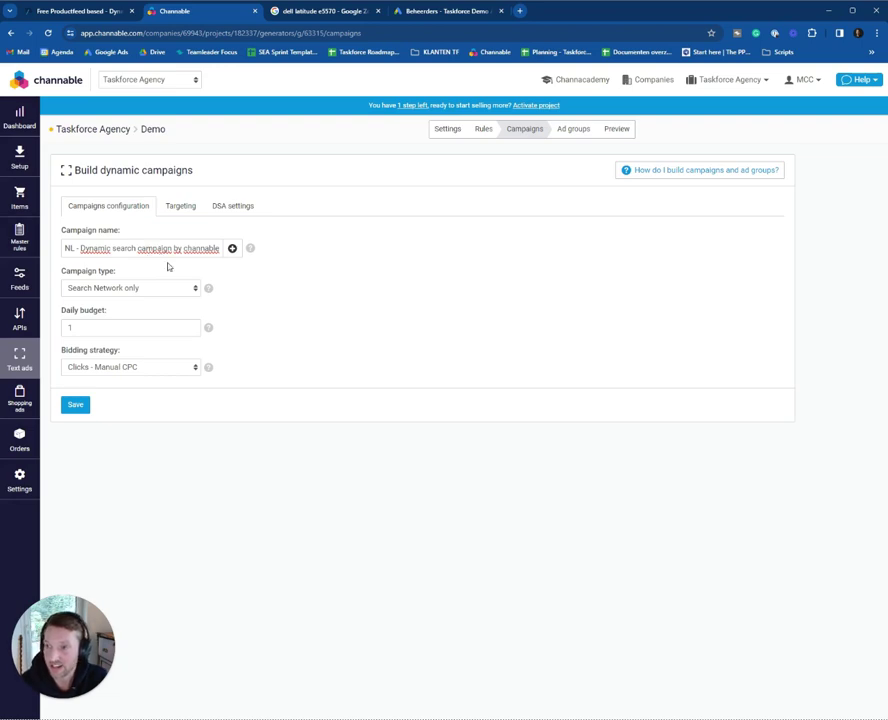
key(ctrl+Left)
key(ctrl+Left)
key(BackSpace)
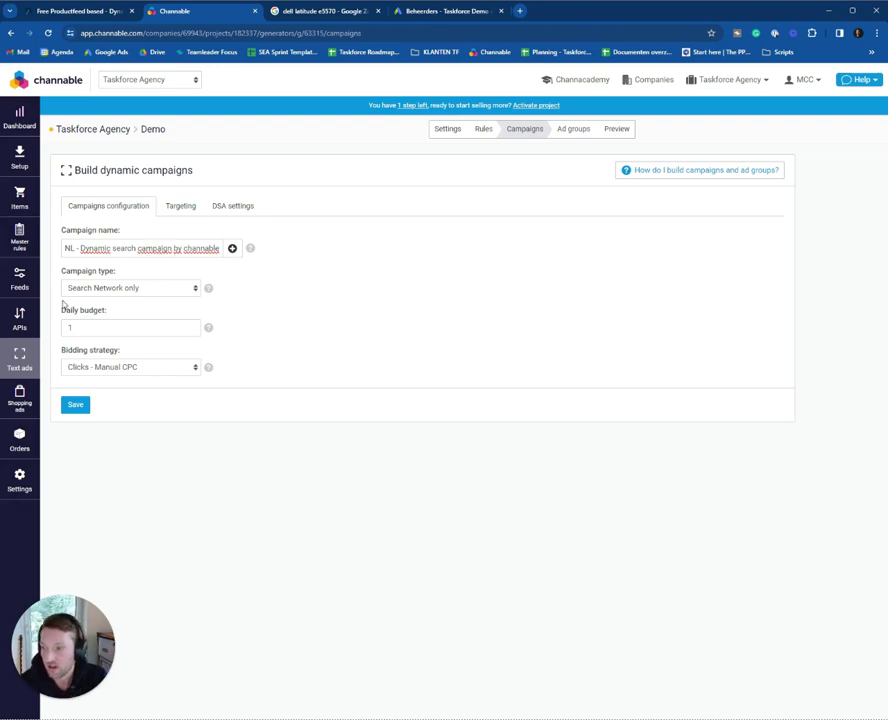
click(112, 289)
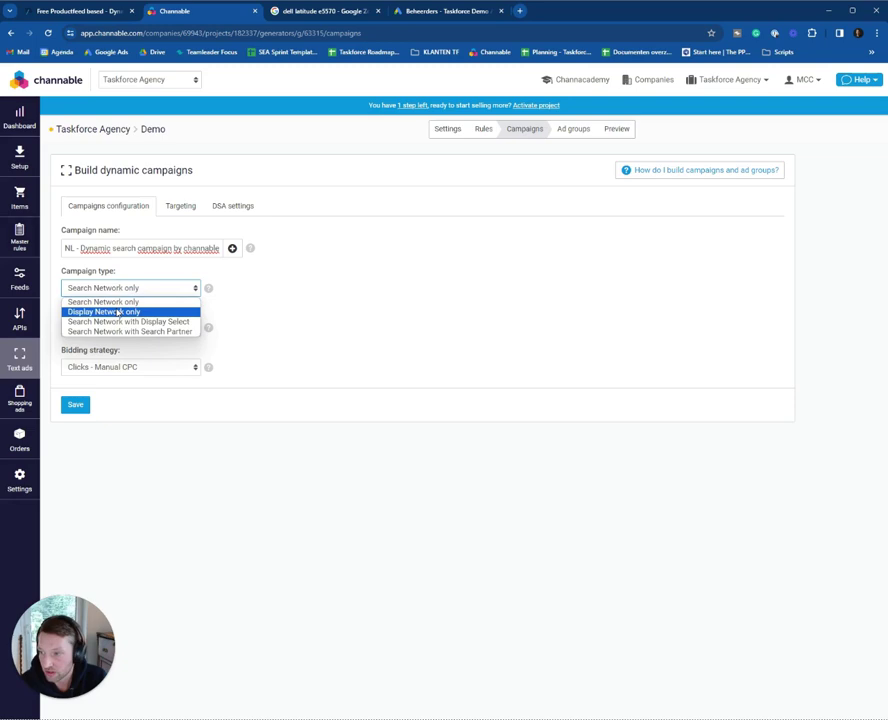
click(102, 301)
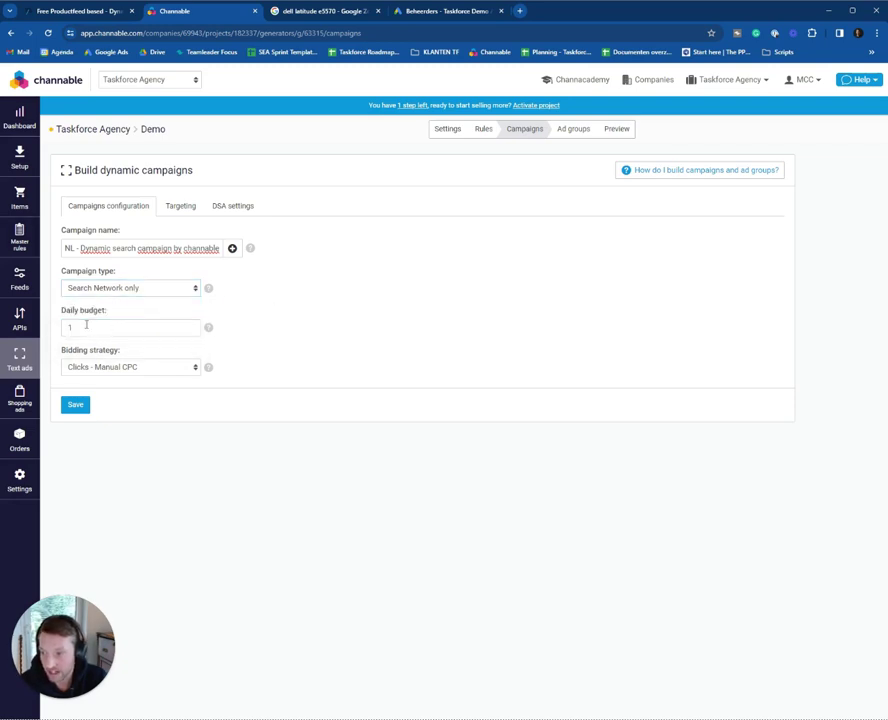
Step: Set the daily budget to 50, keep Clicks - Manual CPC bidding, and save
click(86, 325)
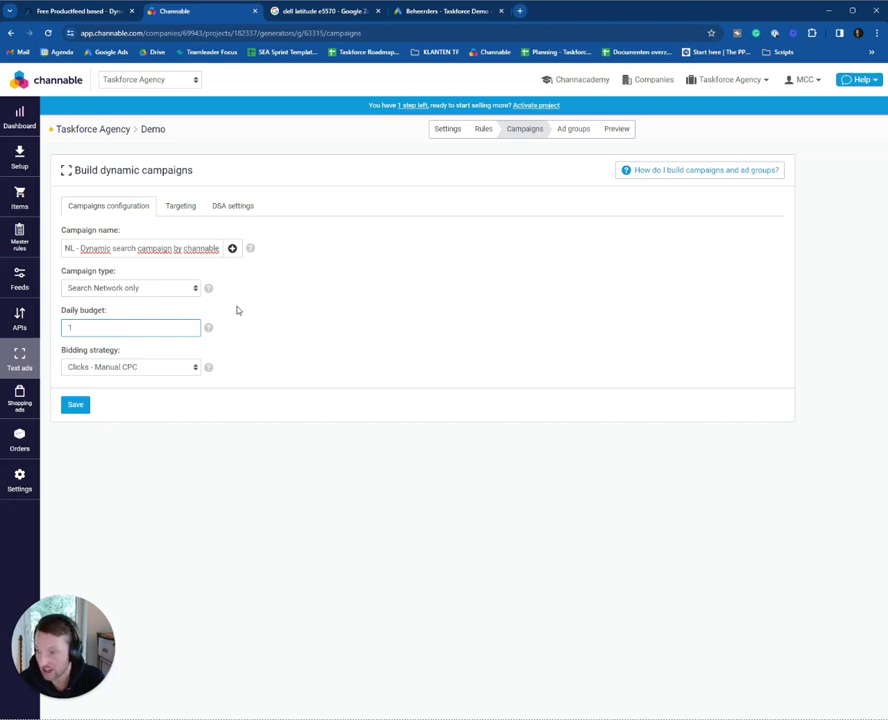
key(BackSpace)
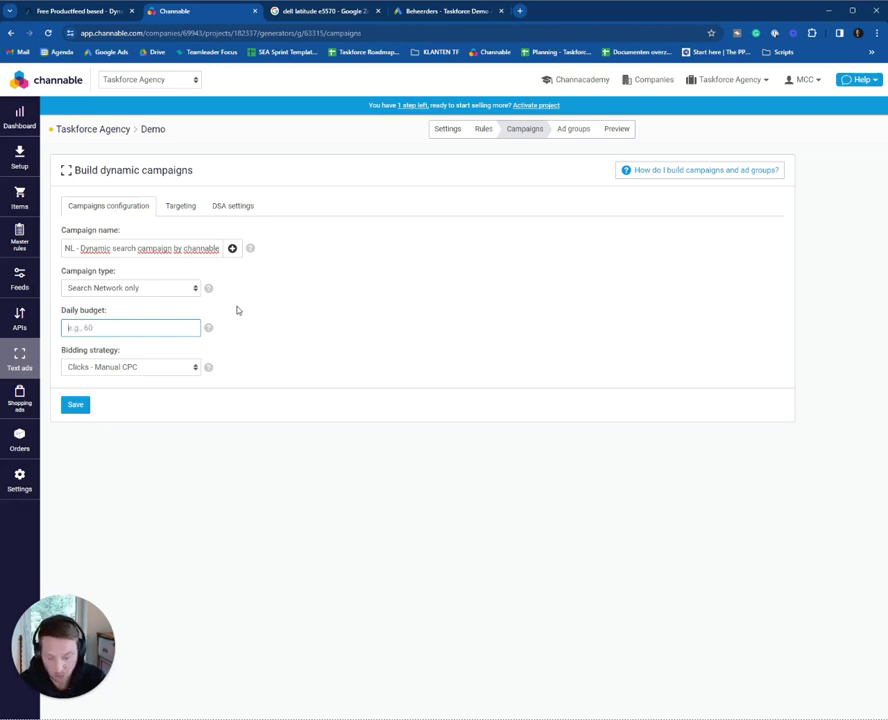
text(5)
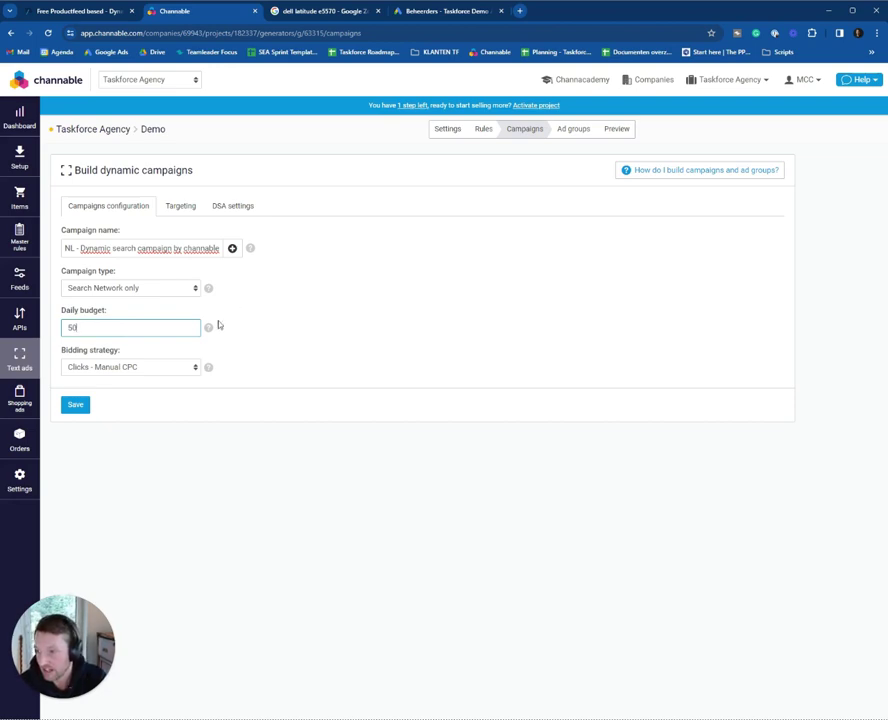
text(0)
click(351, 332)
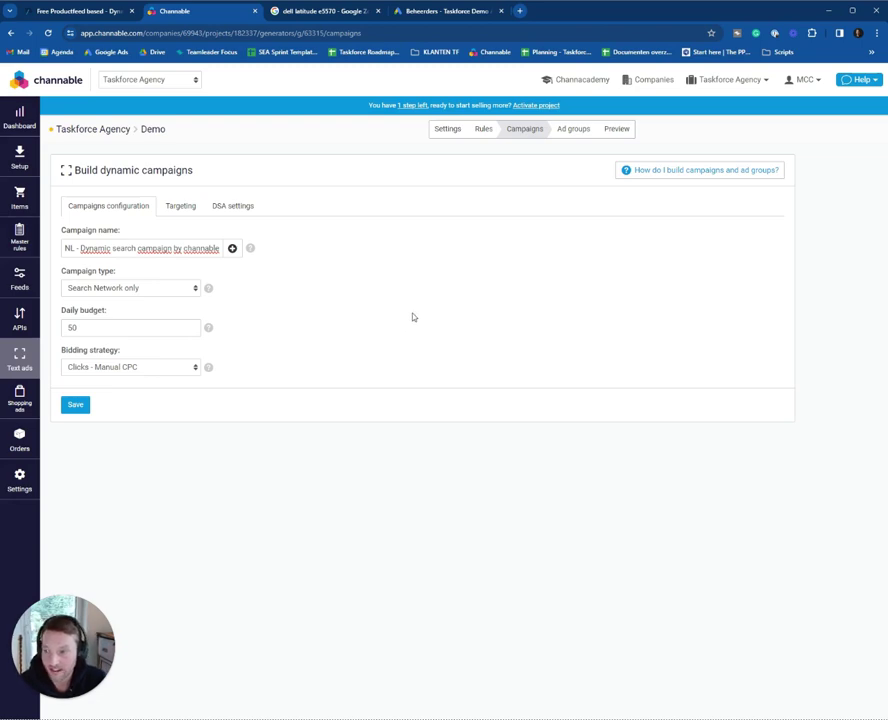
click(115, 370)
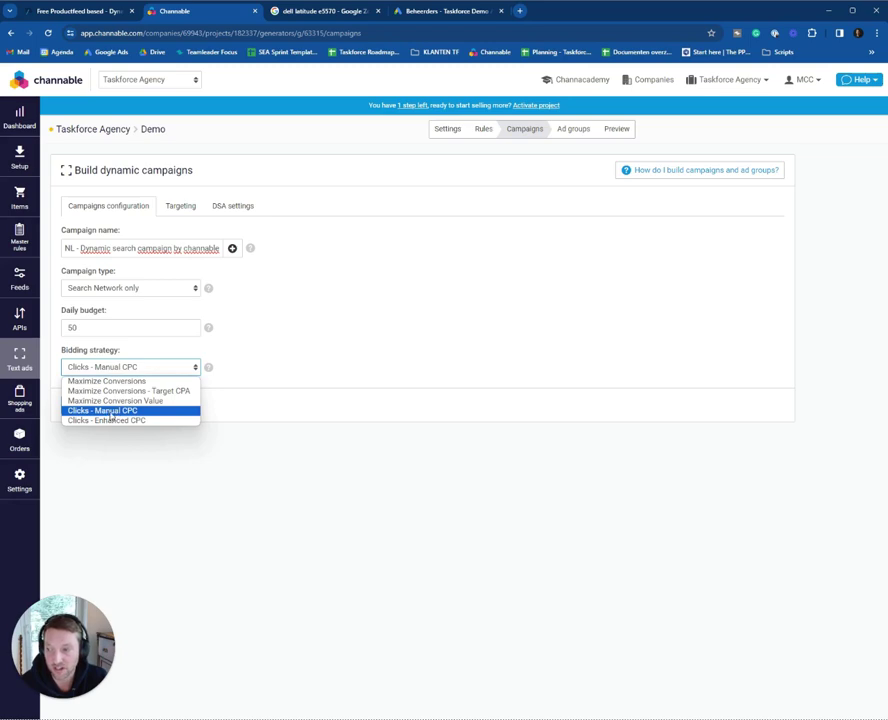
click(110, 413)
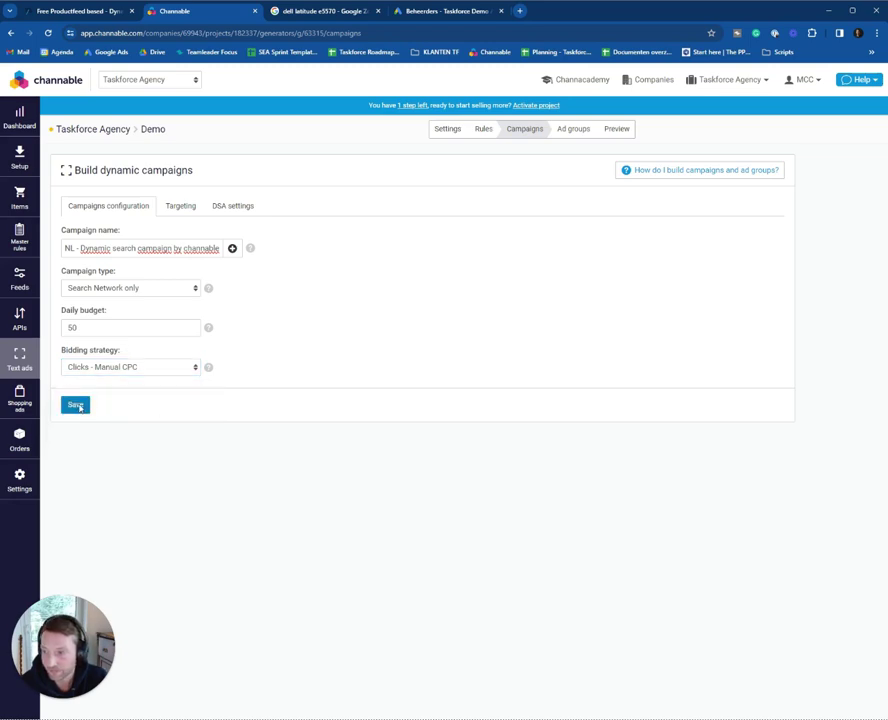
click(75, 404)
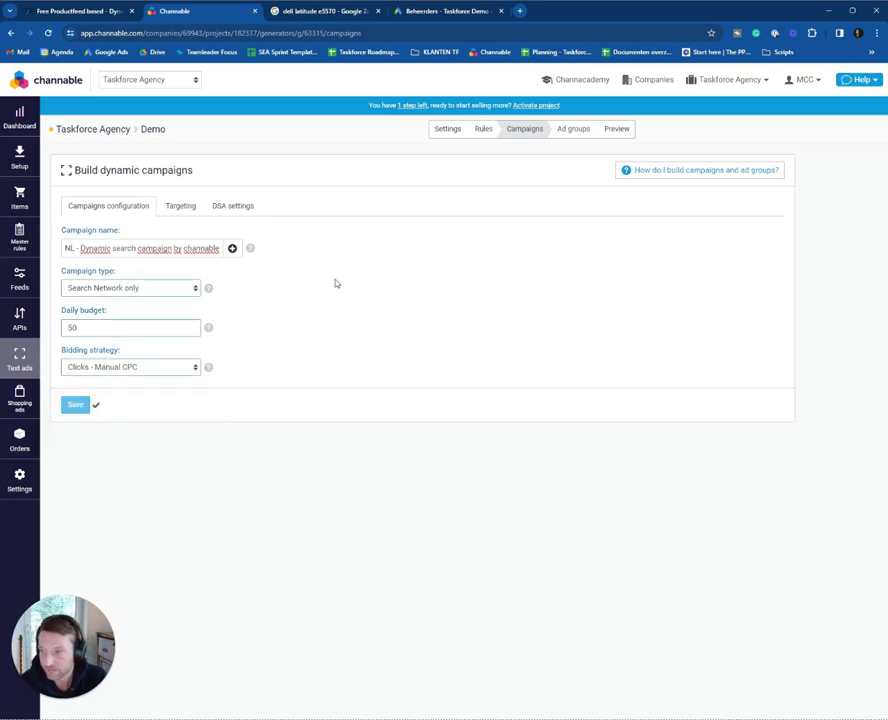
Step: Insert the main_category feed field into the campaign name after 'NL - Dynamic' and save
click(178, 211)
click(152, 207)
double_click(96, 248)
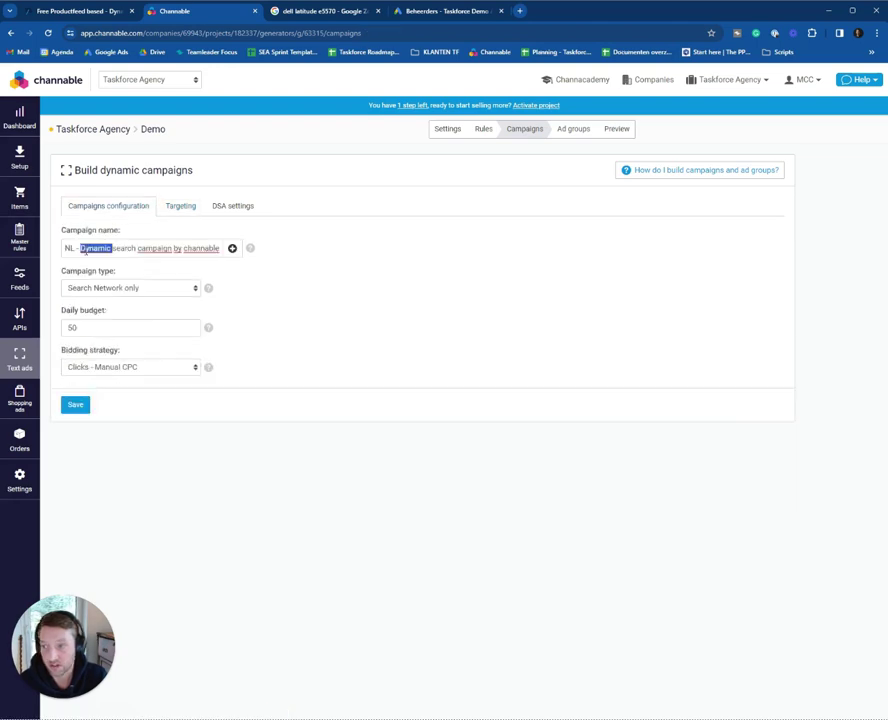
click(232, 248)
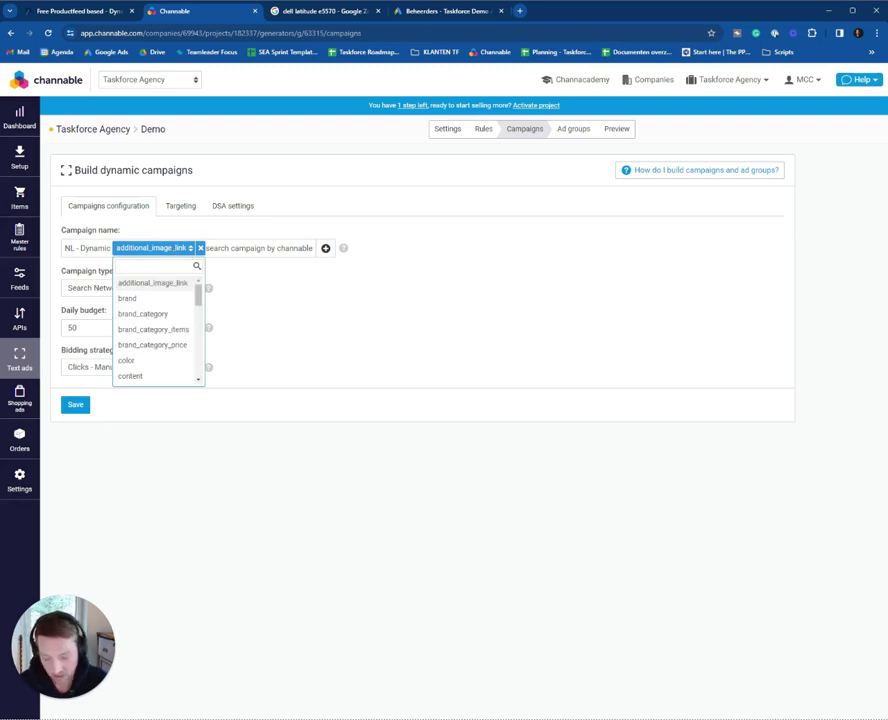
text(cat)
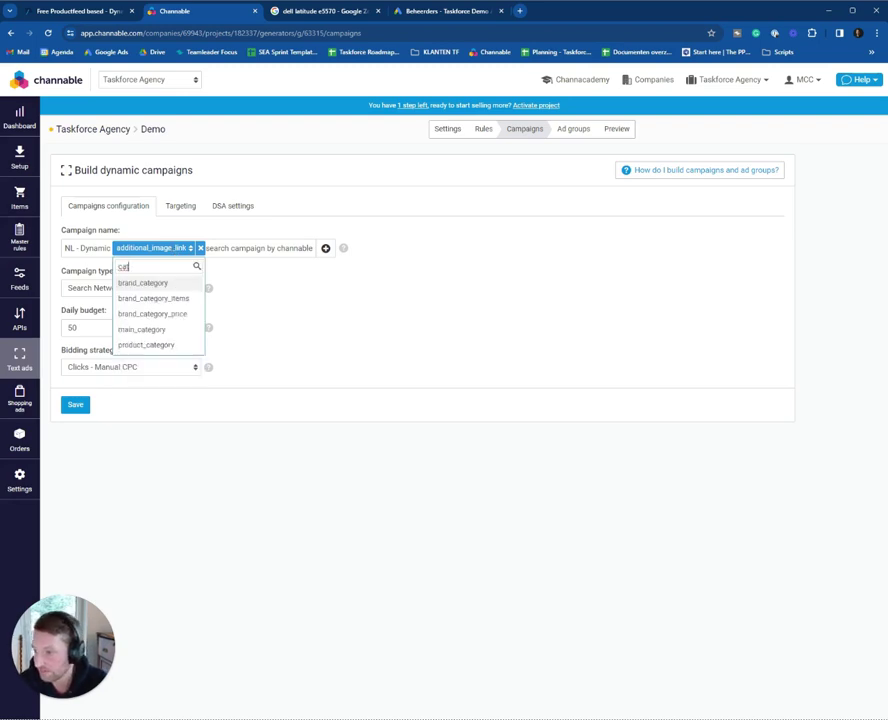
click(142, 329)
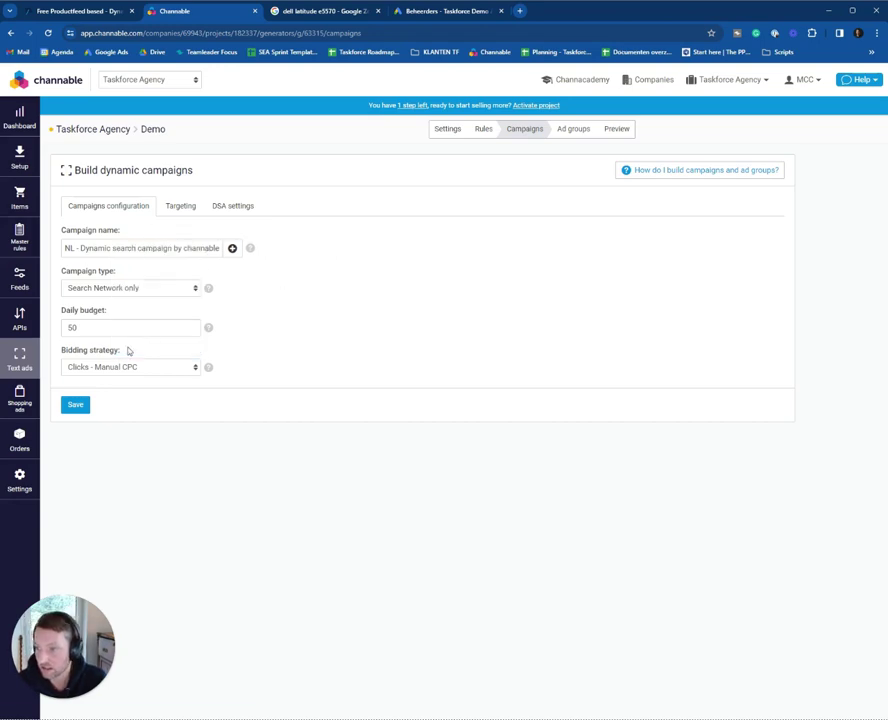
click(75, 404)
click(188, 207)
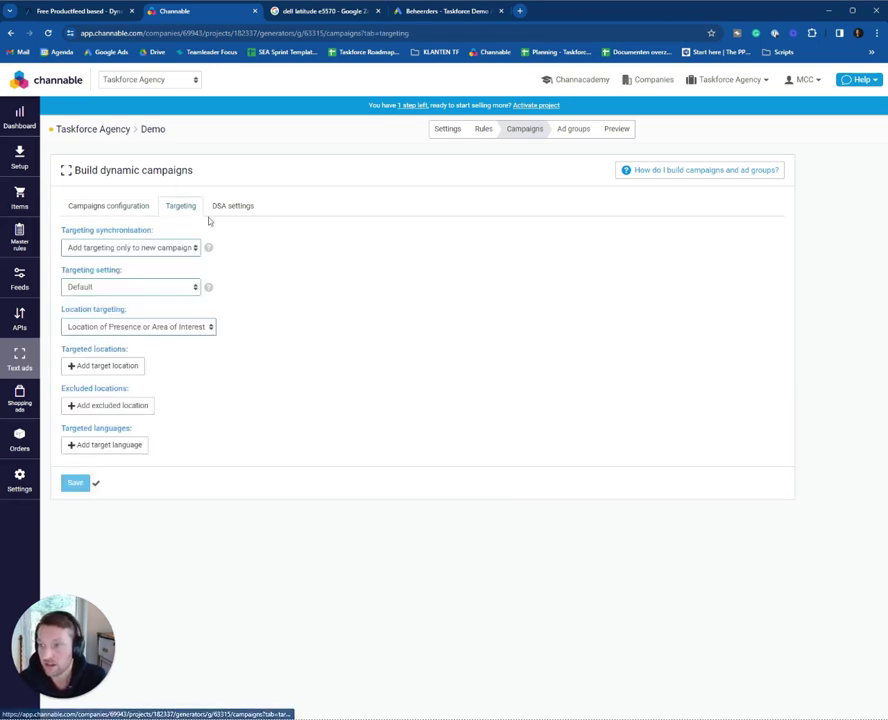
Step: Overwrite all targeting on Google, using Observation and Location of Presence targeting
click(122, 248)
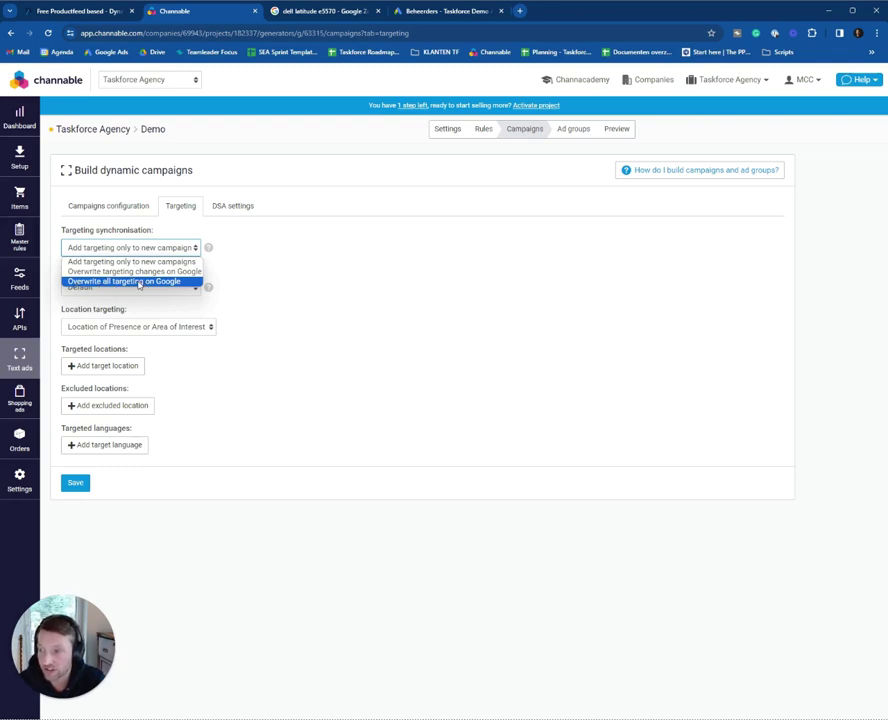
click(139, 282)
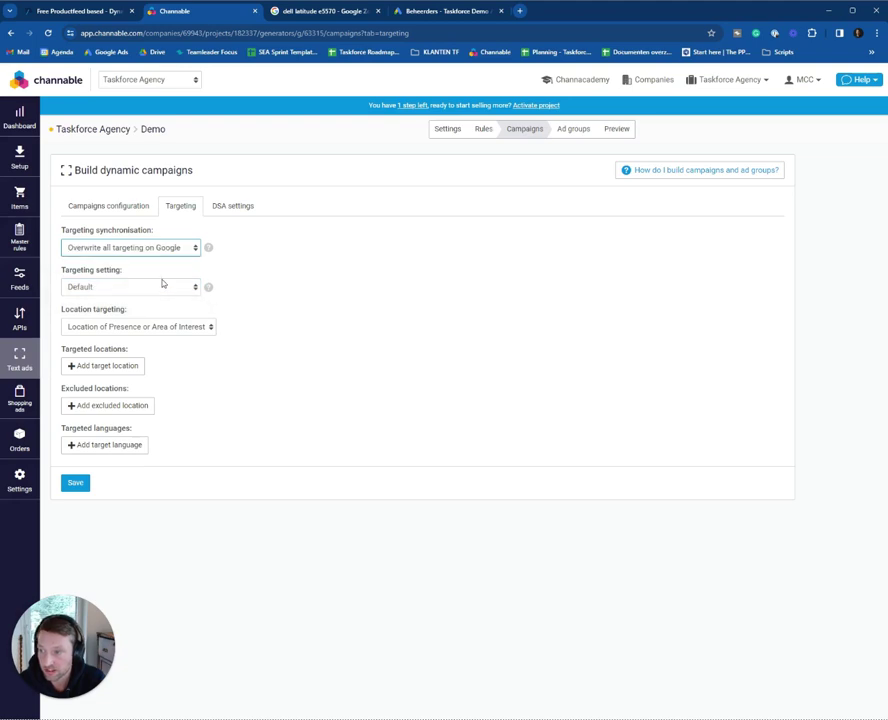
click(143, 288)
click(160, 320)
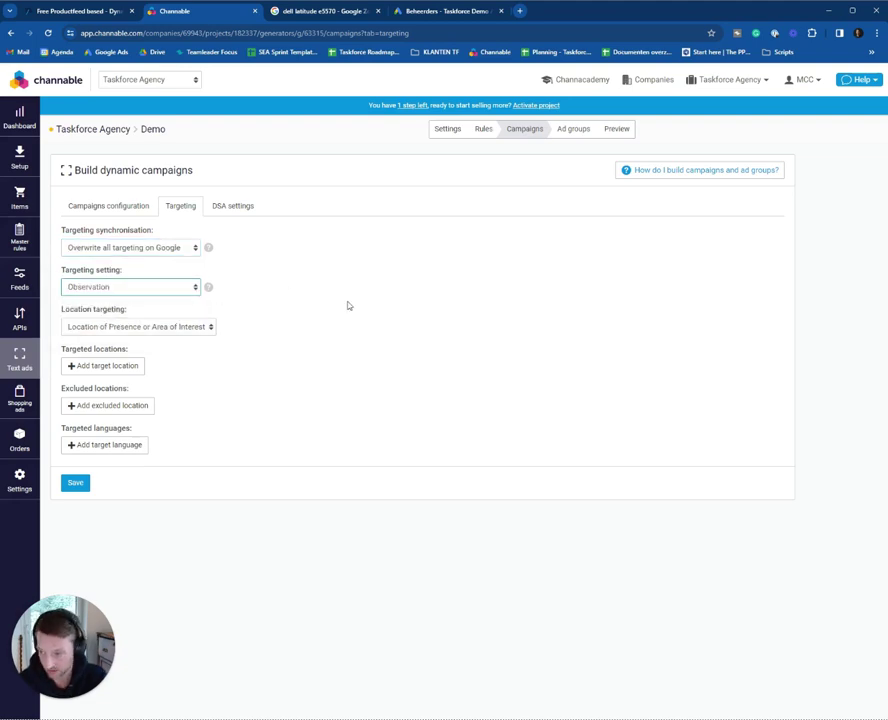
click(136, 330)
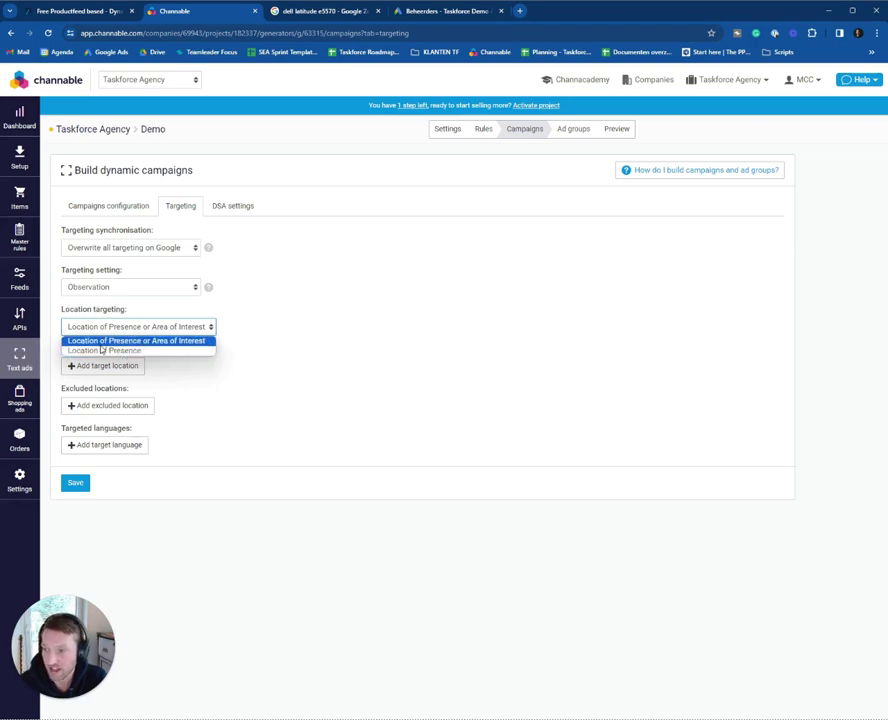
click(100, 351)
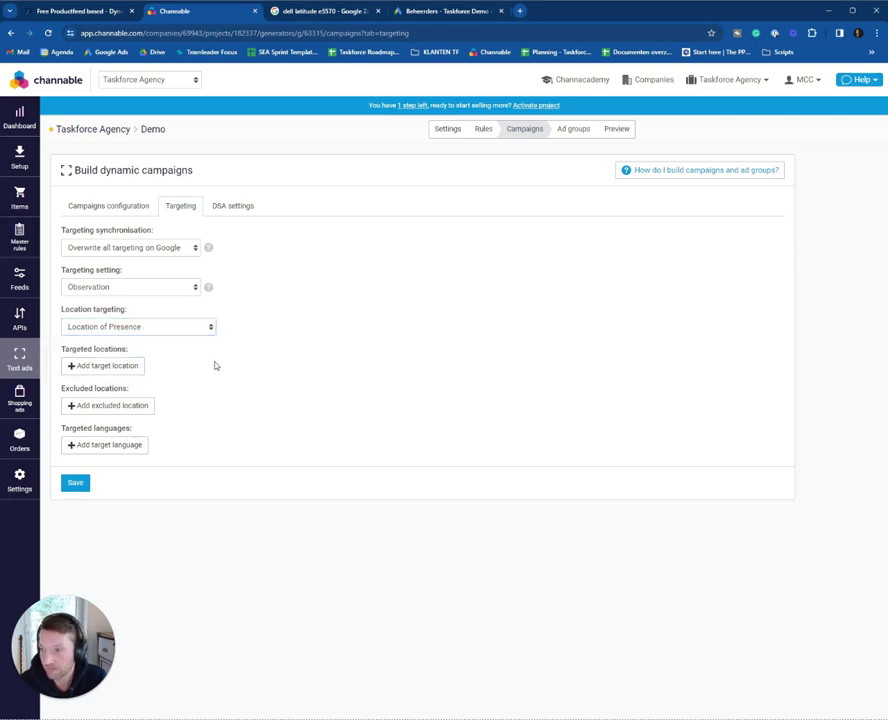
Step: Target the Netherlands as location, remove the English language row, and check DSA settings
click(107, 366)
click(166, 372)
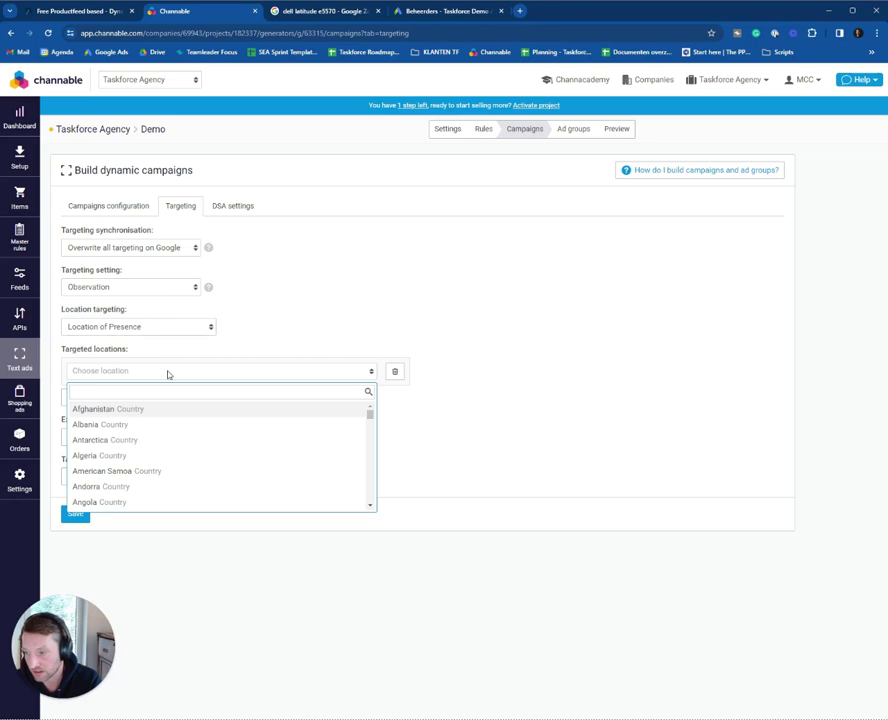
text(neth)
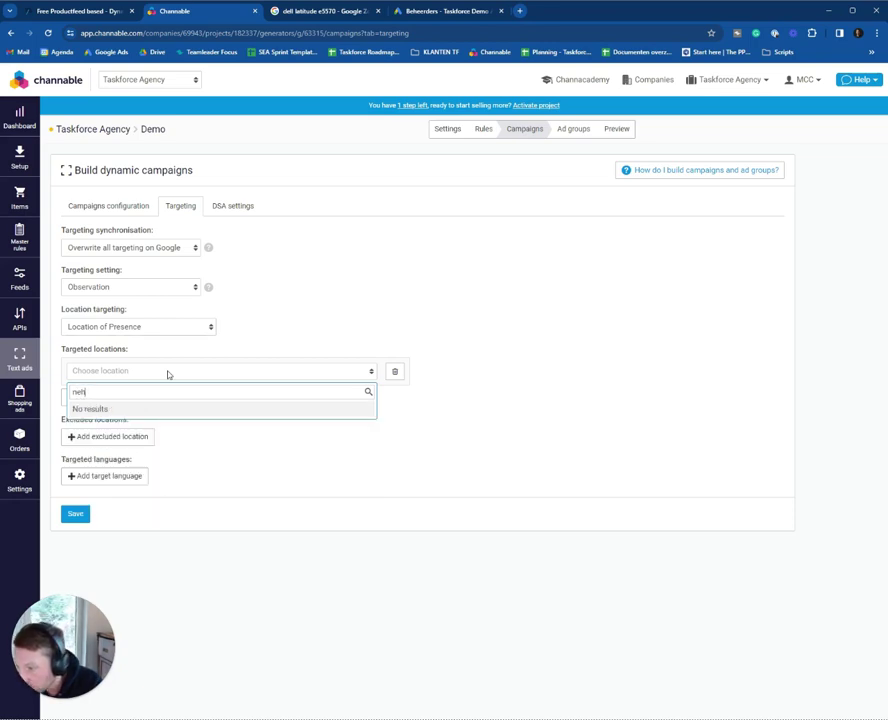
click(139, 407)
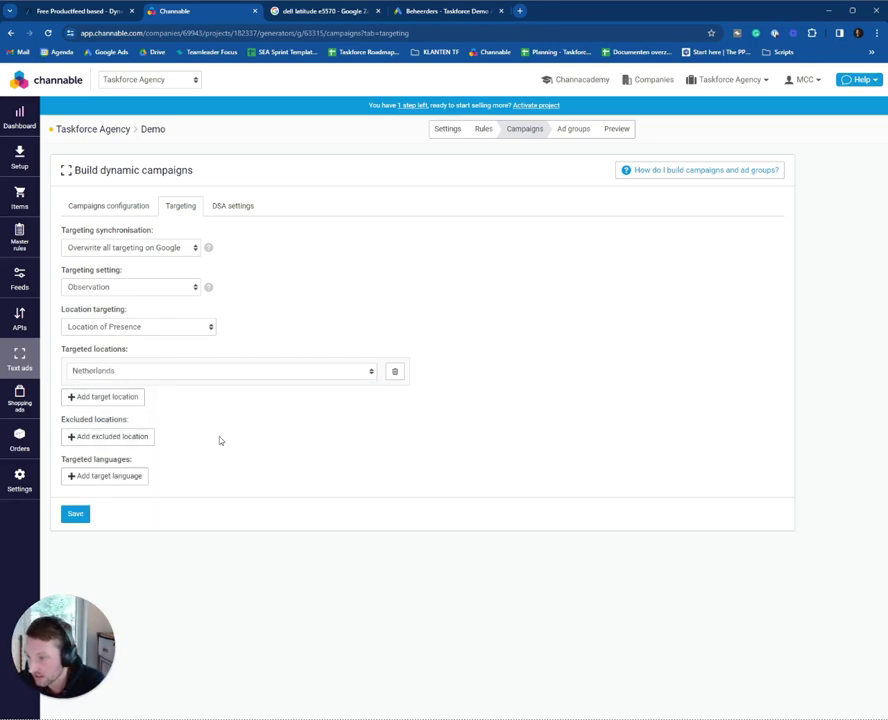
click(103, 476)
click(164, 482)
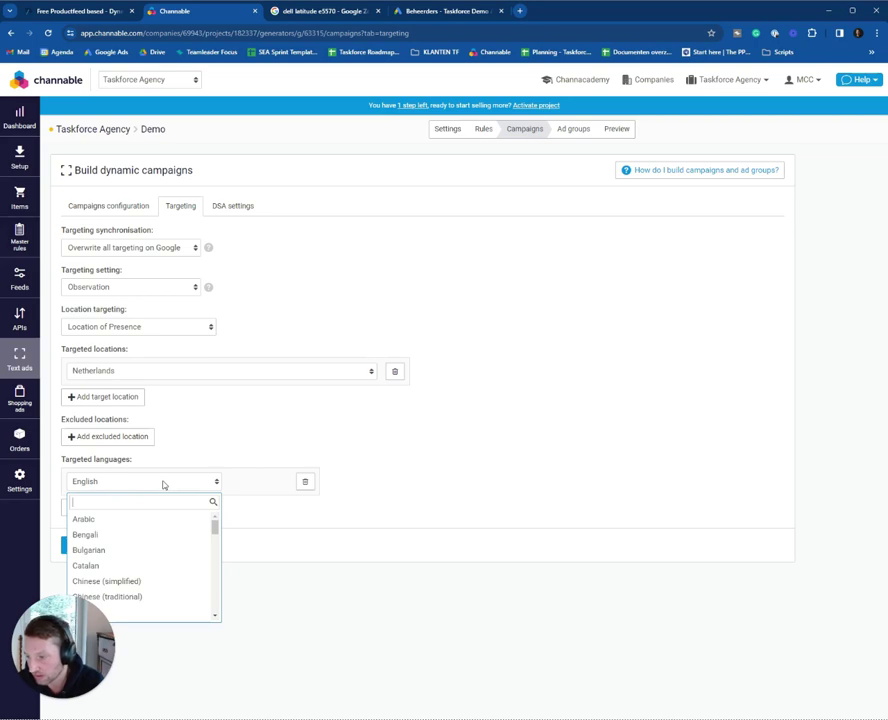
scroll(137, 541, down, 10)
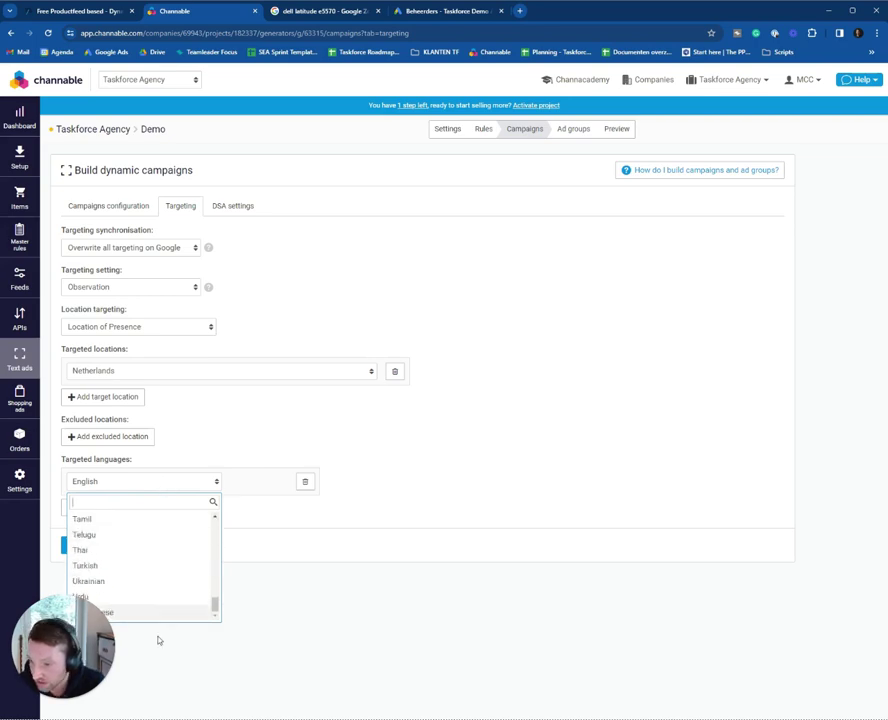
scroll(176, 593, up, 10)
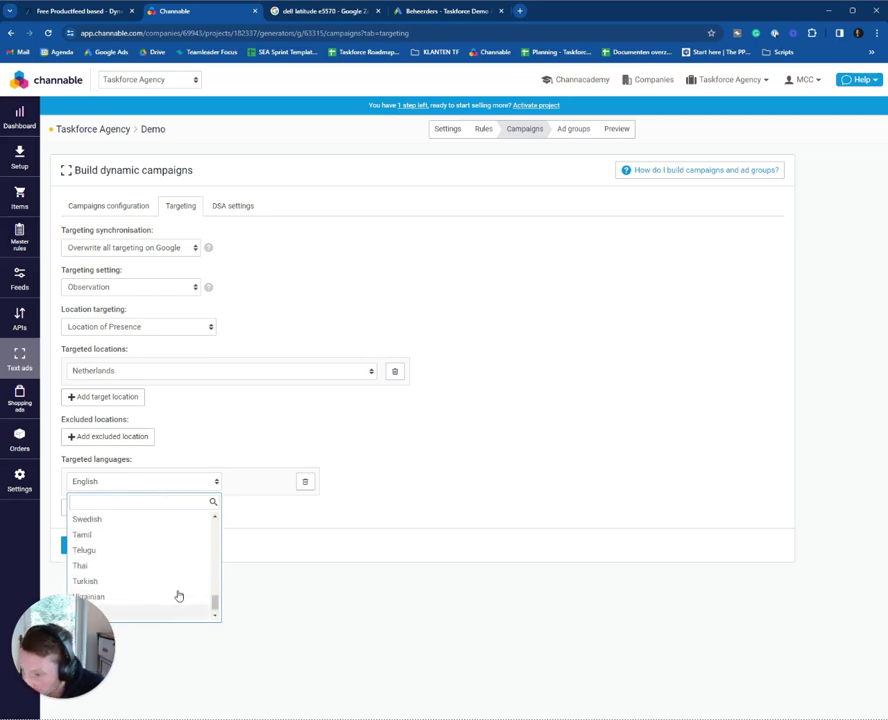
click(300, 528)
click(305, 482)
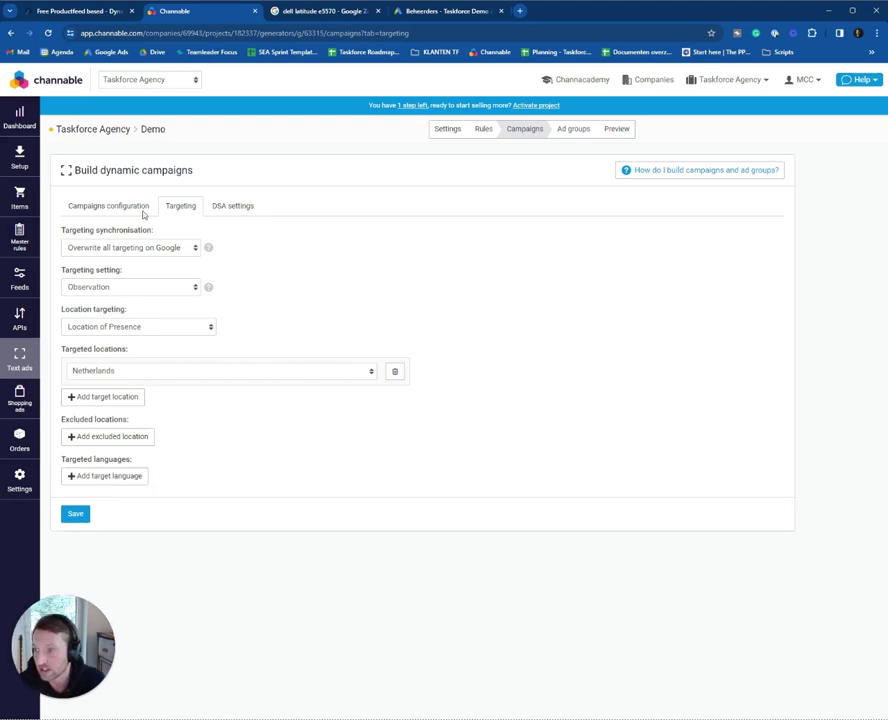
click(232, 208)
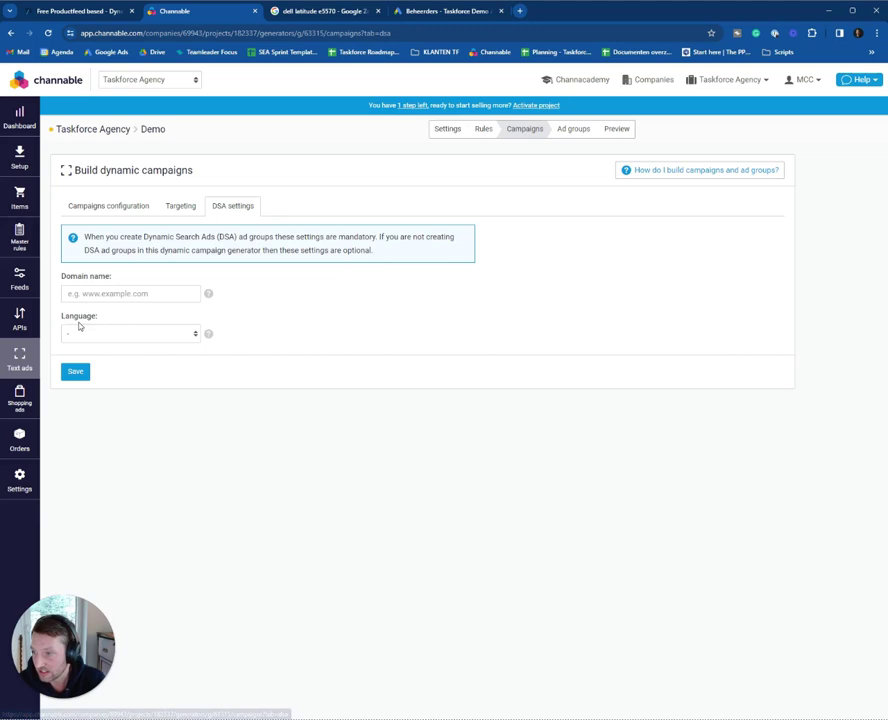
click(194, 208)
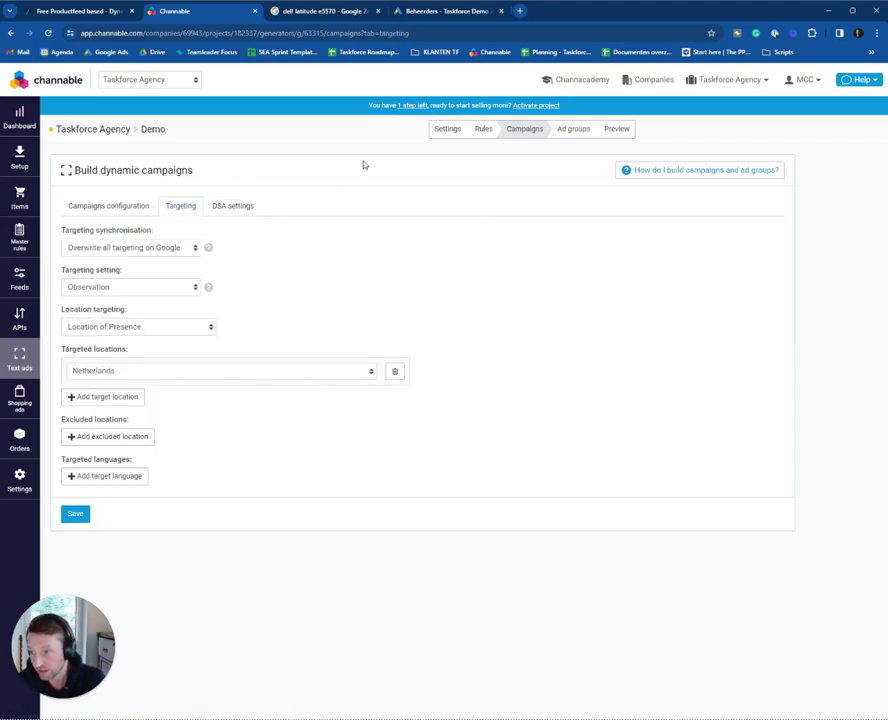
Step: Create a new dynamic ad group named 'Channable'
click(573, 131)
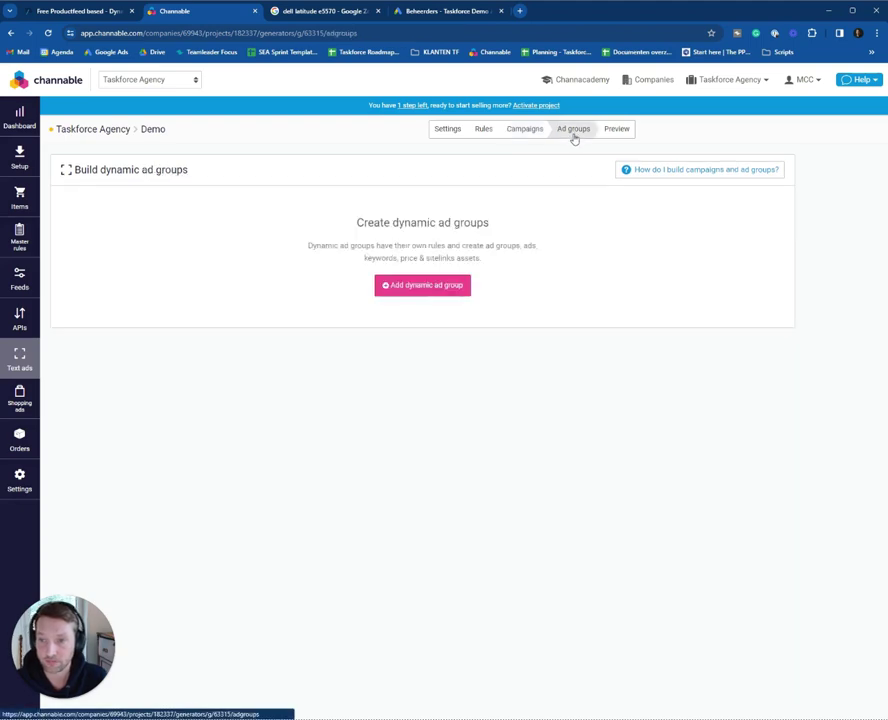
click(423, 284)
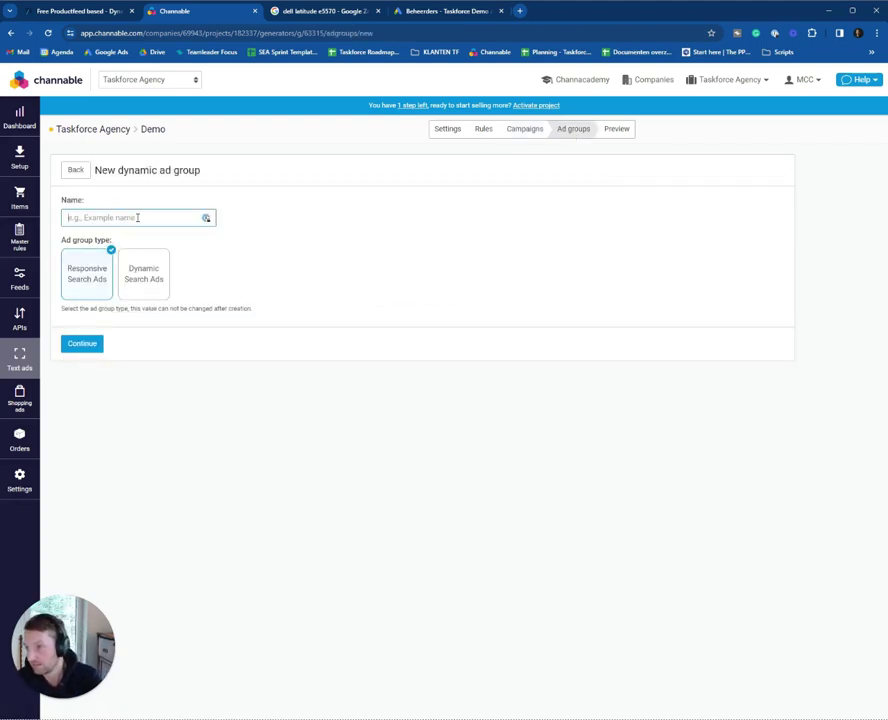
text(Channable)
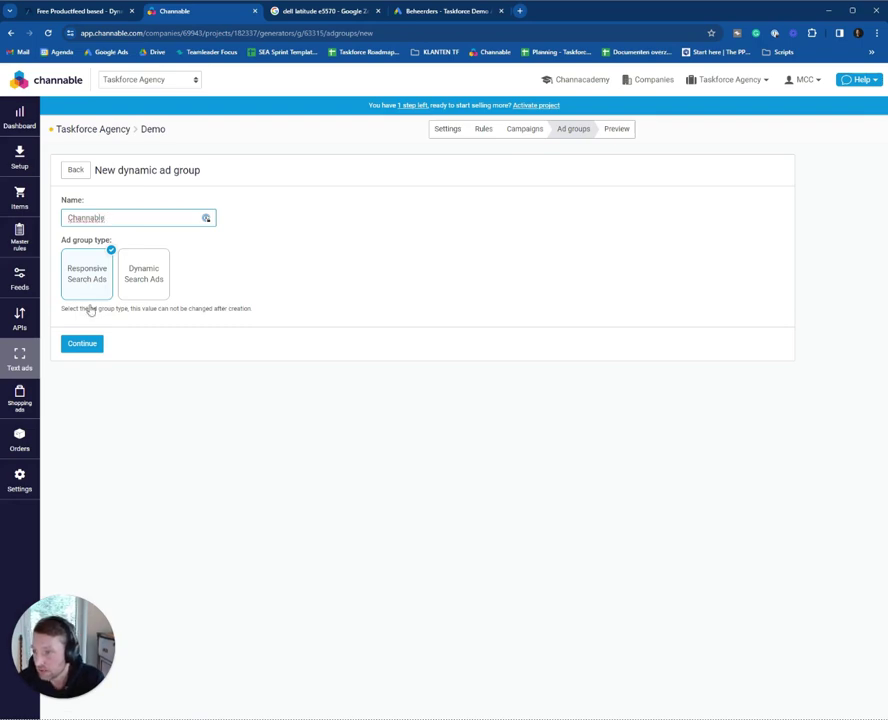
click(74, 347)
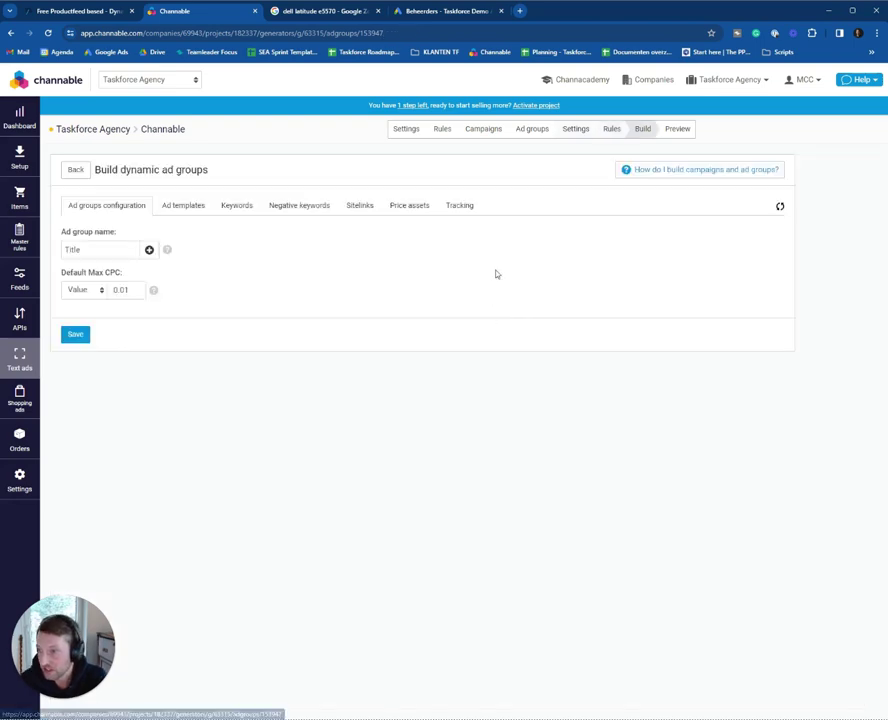
Step: Name the ad groups by the product title feed field
double_click(97, 249)
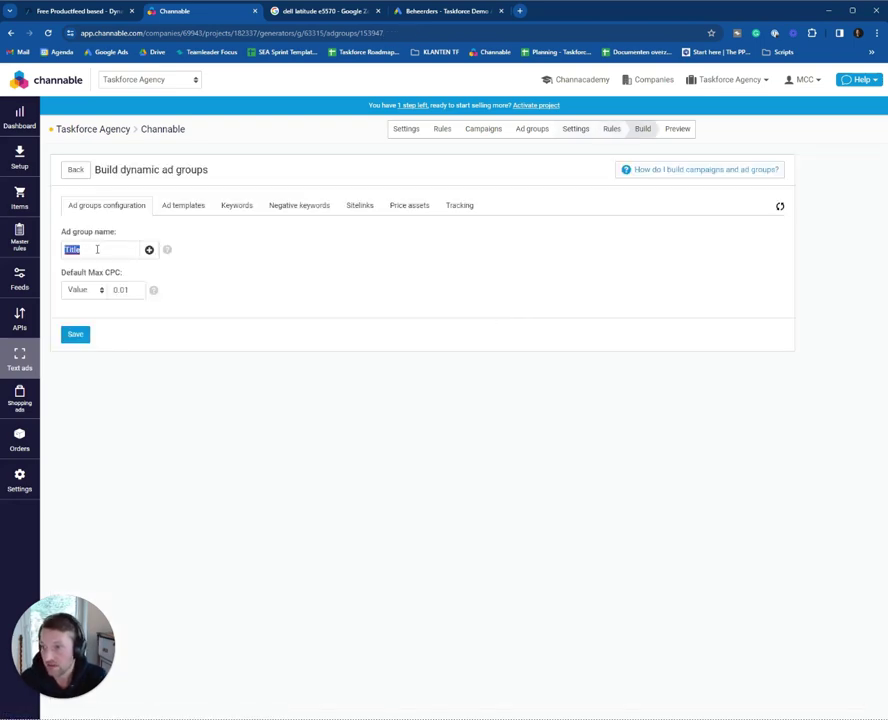
key(BackSpace)
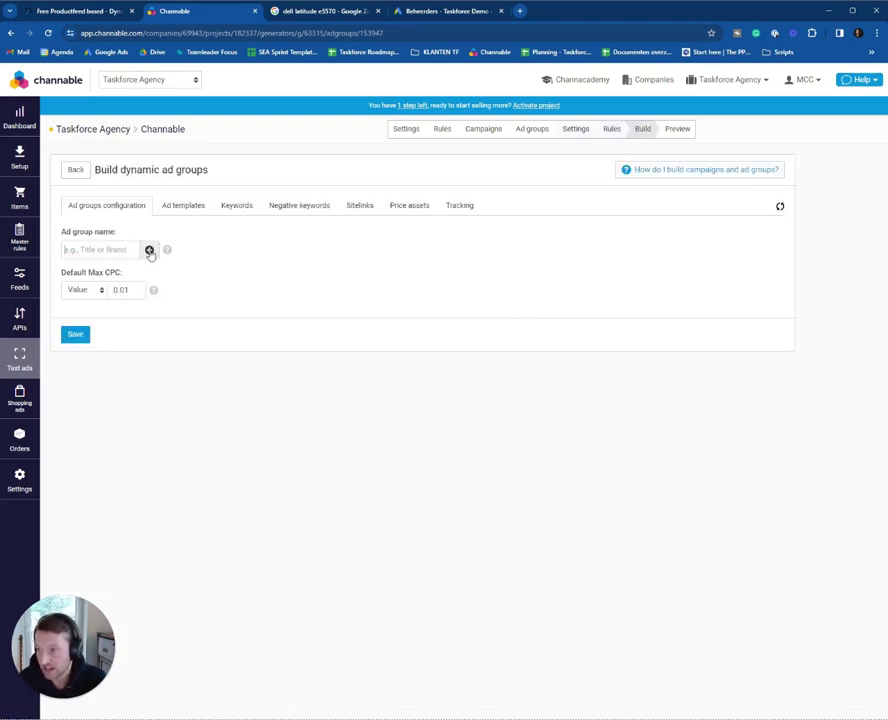
click(149, 249)
click(143, 250)
text(Tit)
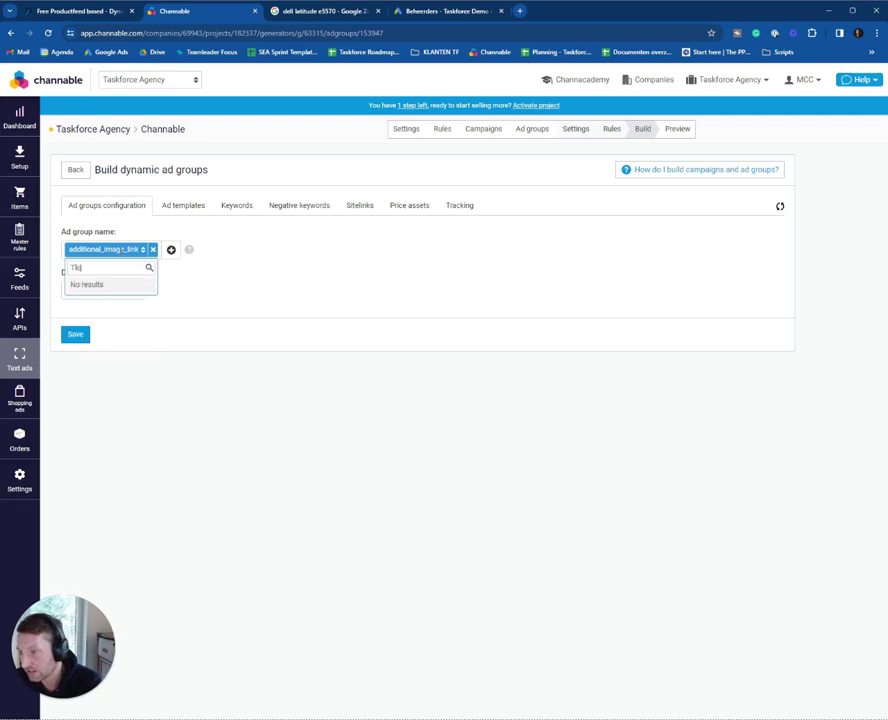
text(le)
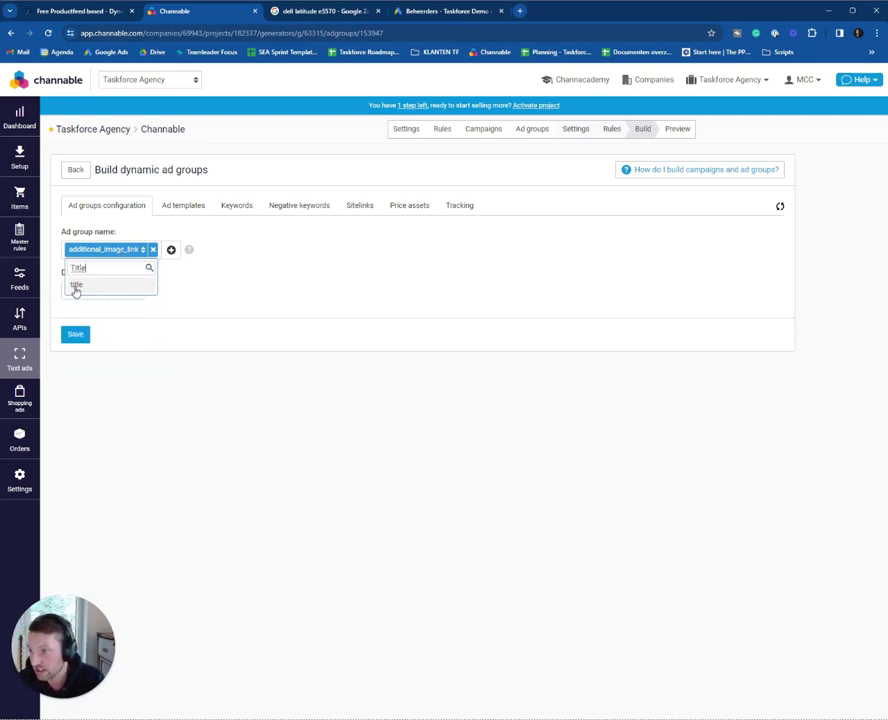
click(76, 285)
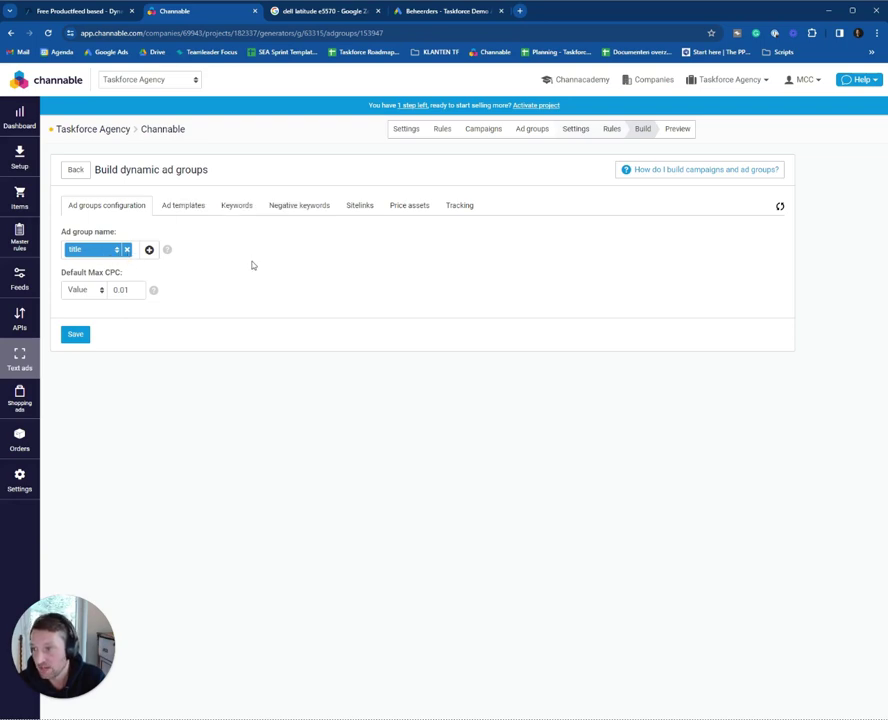
Step: Change the default Max CPC from 0.01 to 0.35 and save the ad group configuration
drag(70, 273, 194, 280)
click(132, 292)
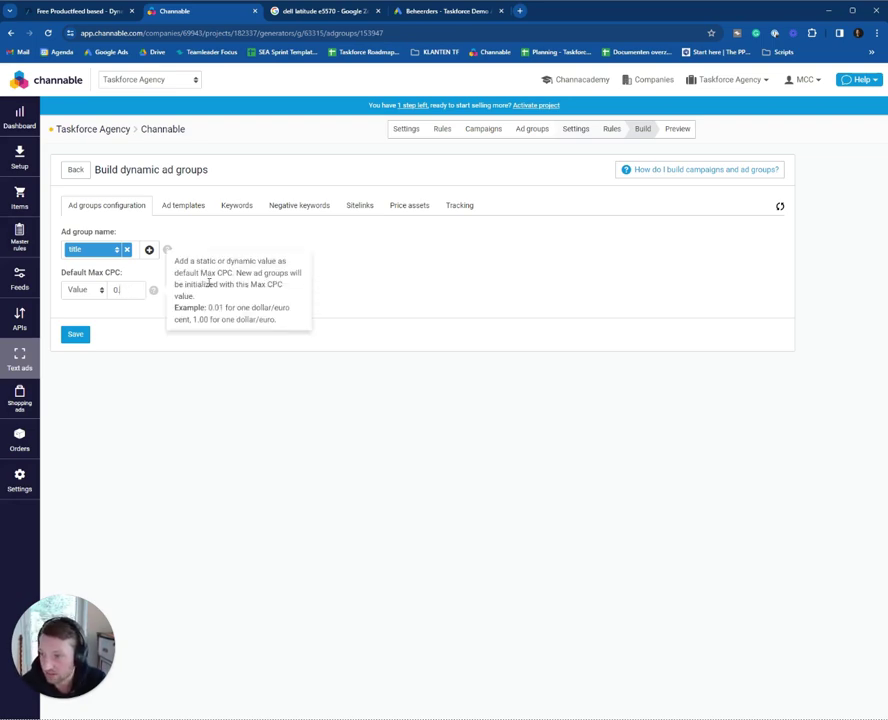
text(35)
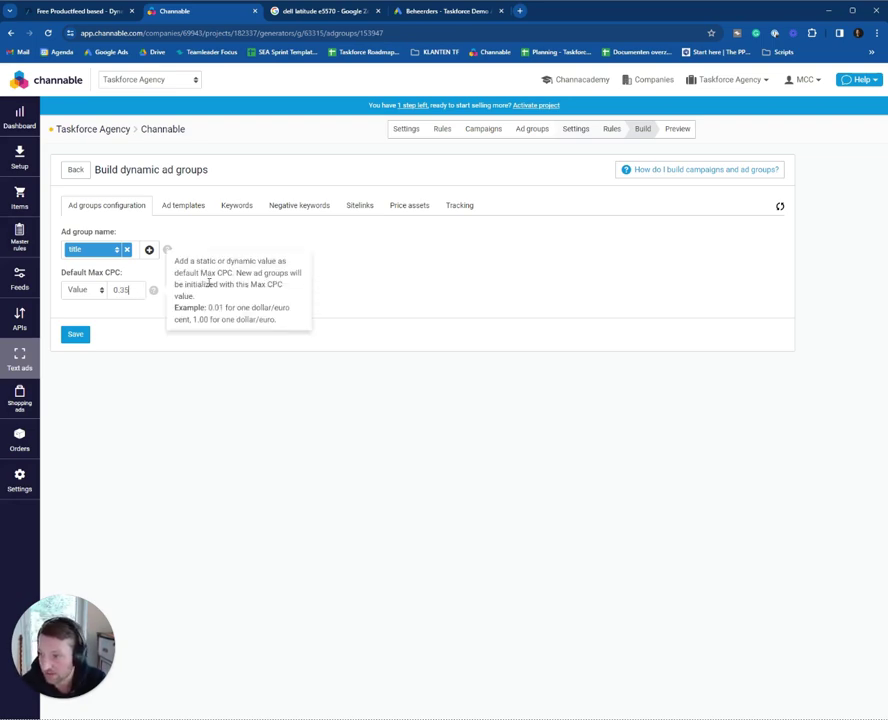
click(82, 330)
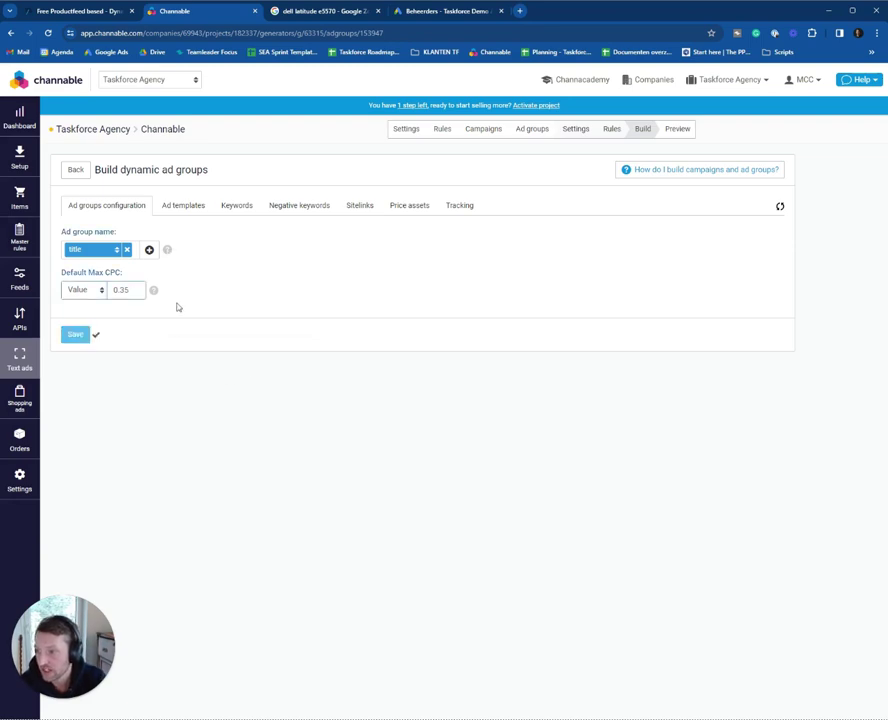
Step: Create a new responsive ad template on the Ad templates tab, ready for its Final URL
click(186, 207)
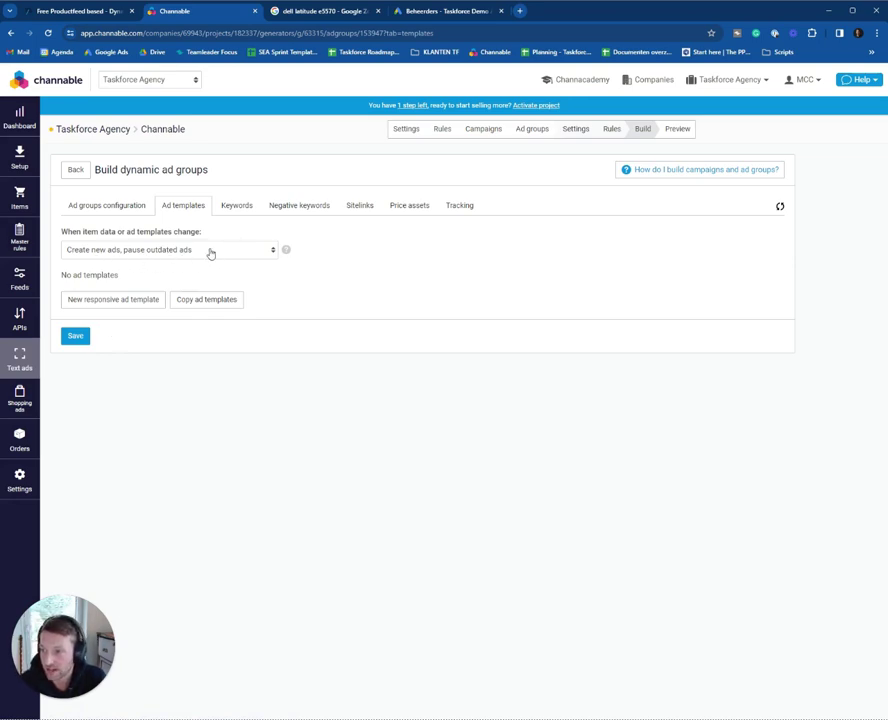
click(134, 300)
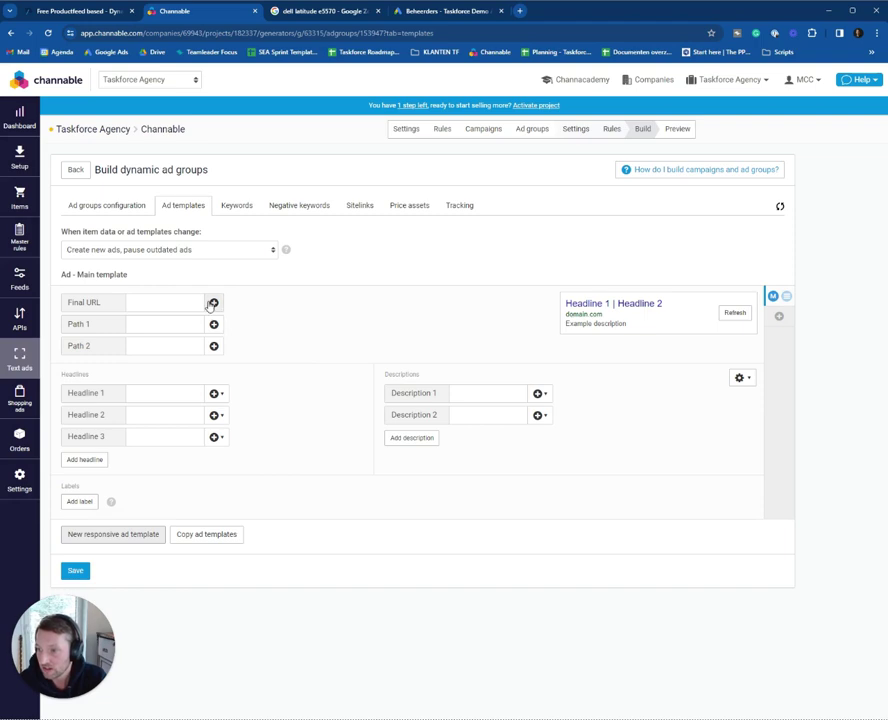
click(155, 302)
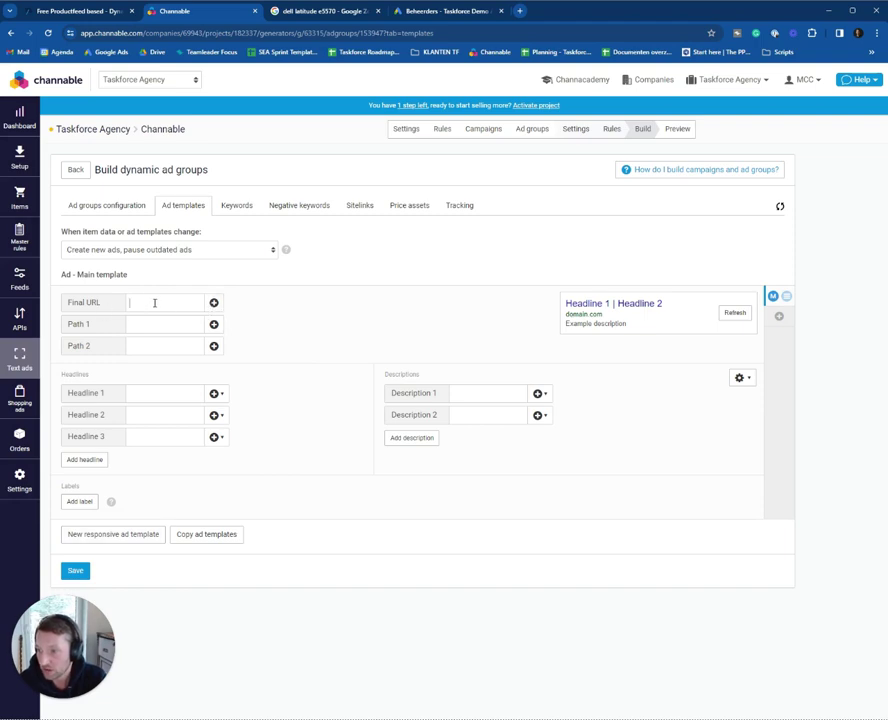
Step: Set the template's Final URL to the link feed field
click(214, 302)
click(200, 302)
text(link)
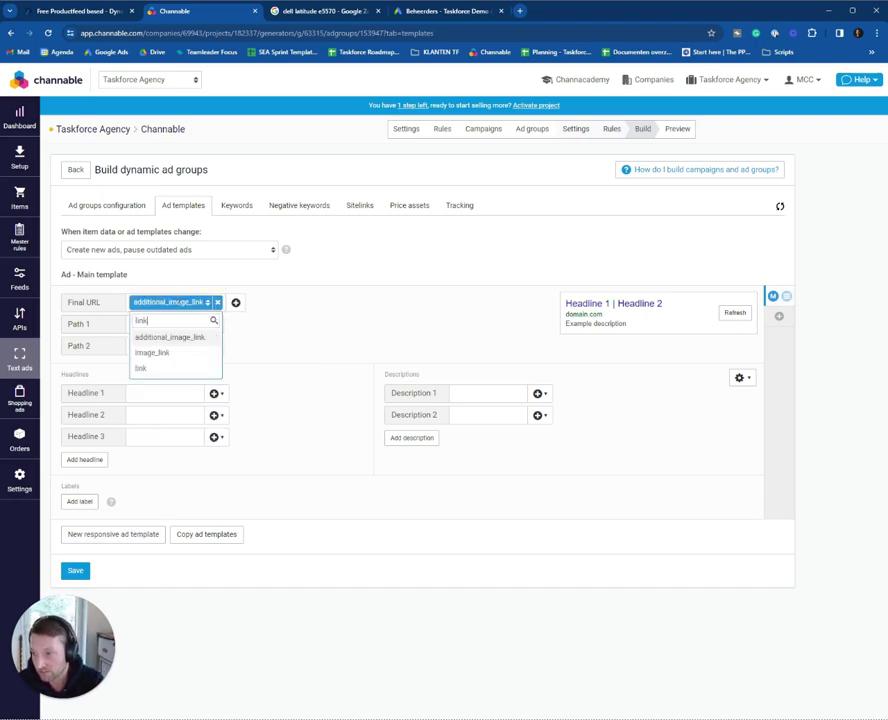
click(146, 370)
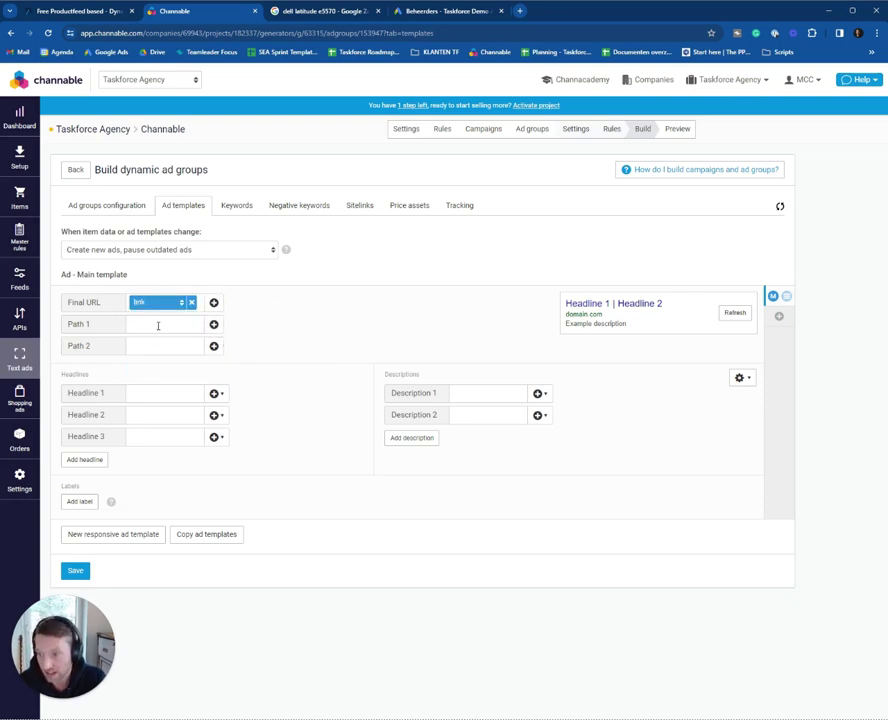
Step: Set Path 1 to the main_category feed field
click(160, 325)
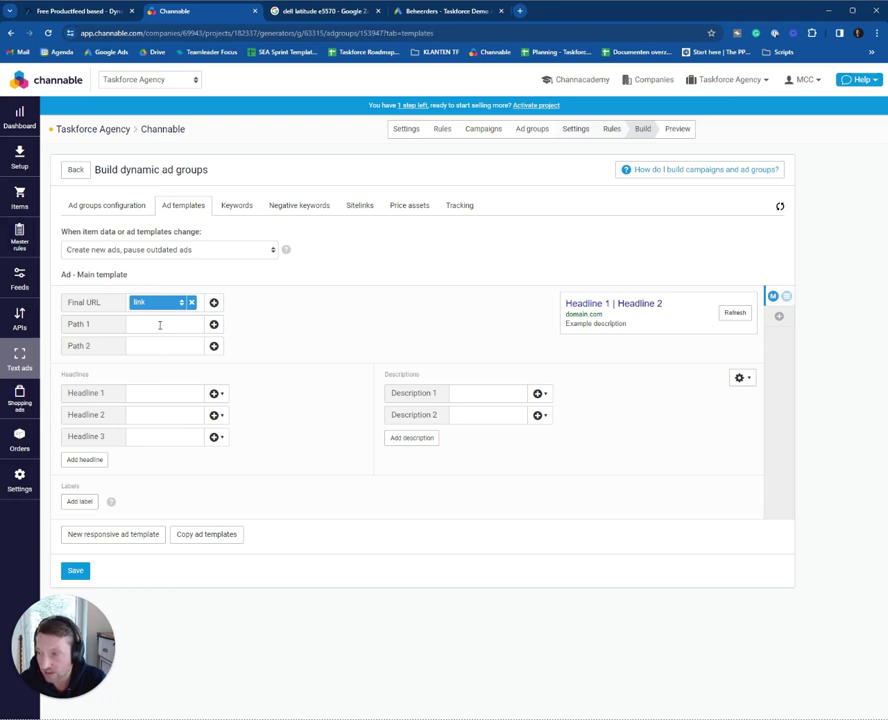
click(213, 324)
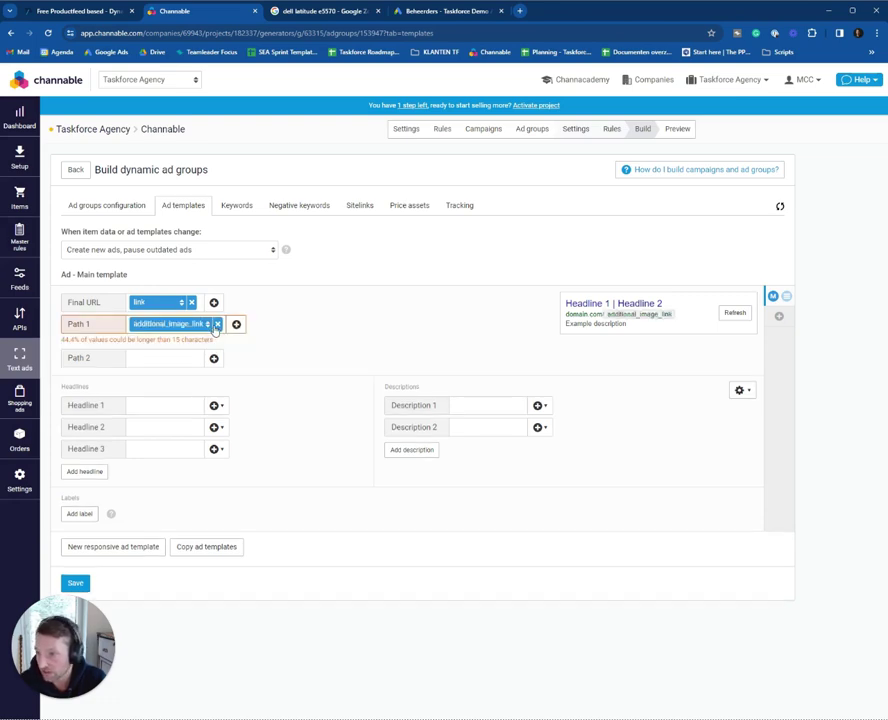
click(192, 326)
text(category)
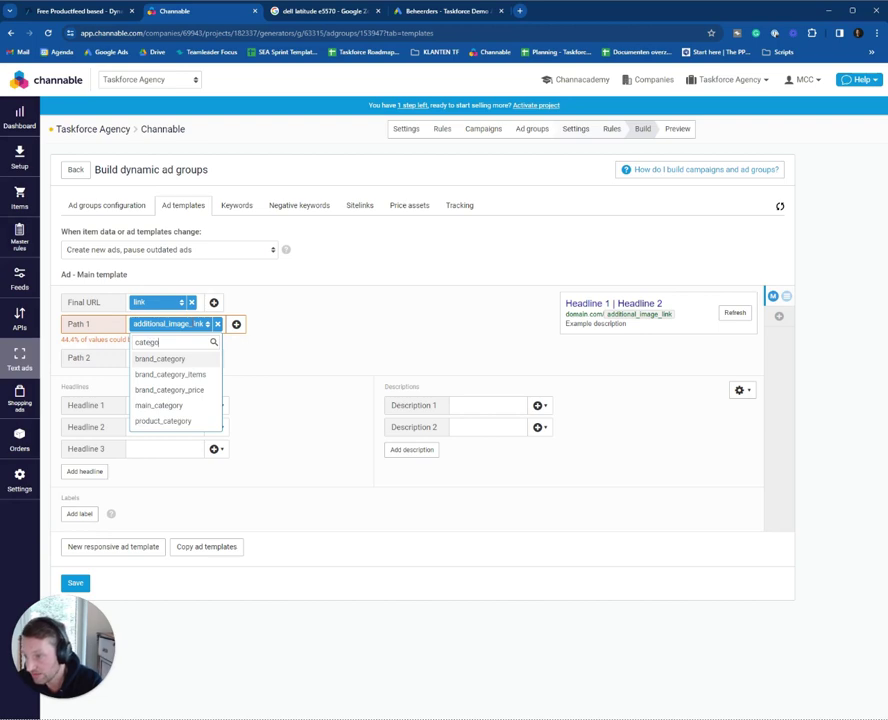
click(160, 405)
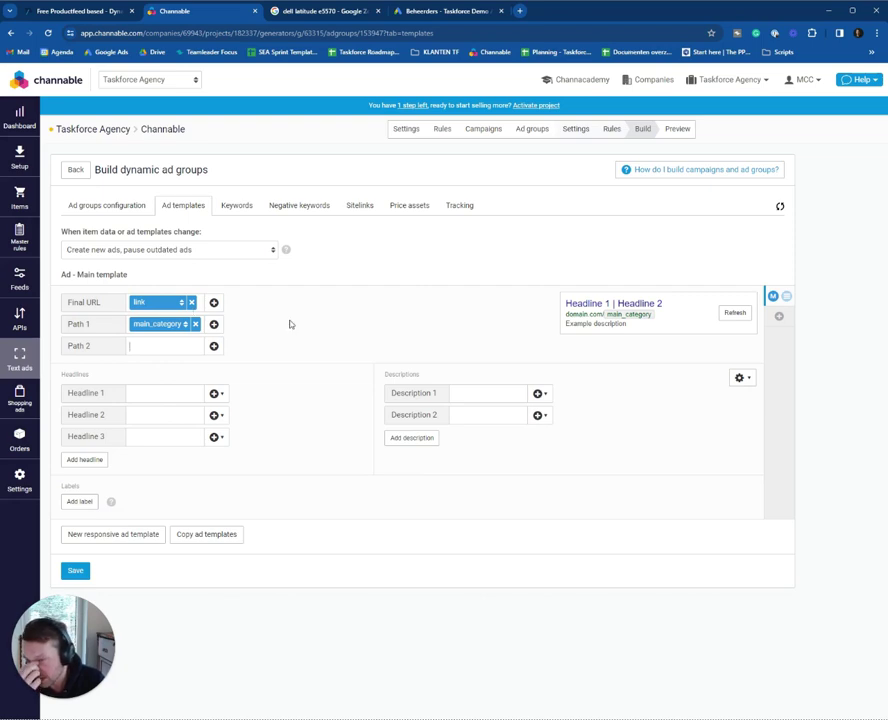
click(168, 395)
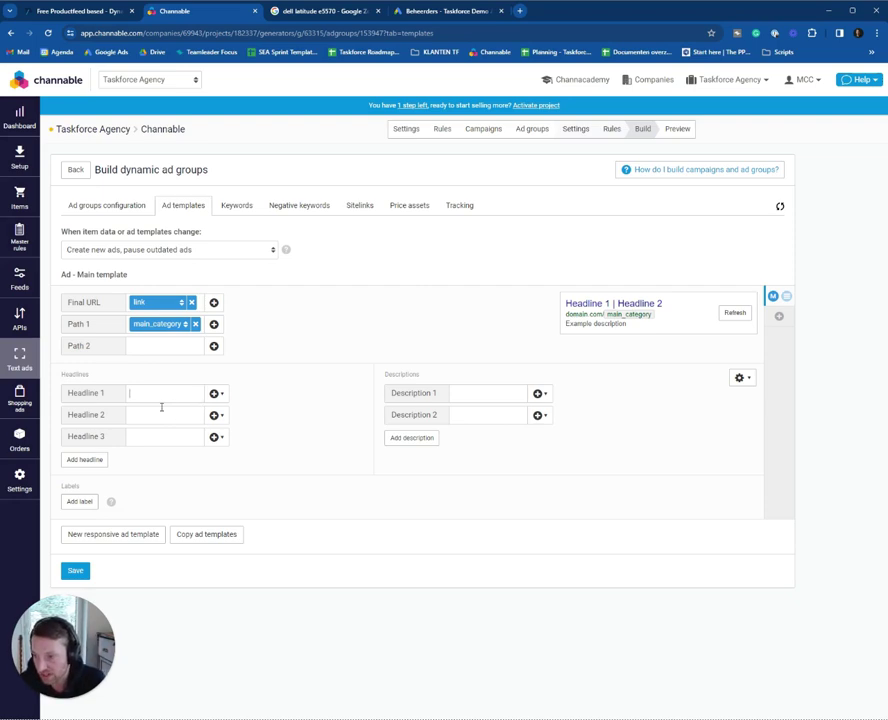
Step: Insert the title field into Headline 1 and note its 30-character length warning
click(215, 394)
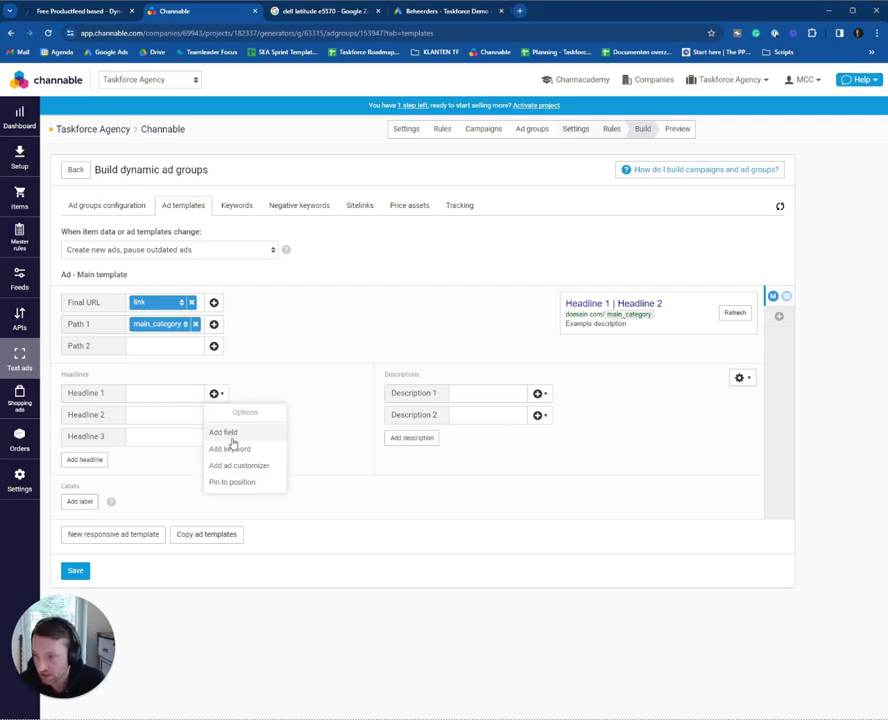
click(254, 434)
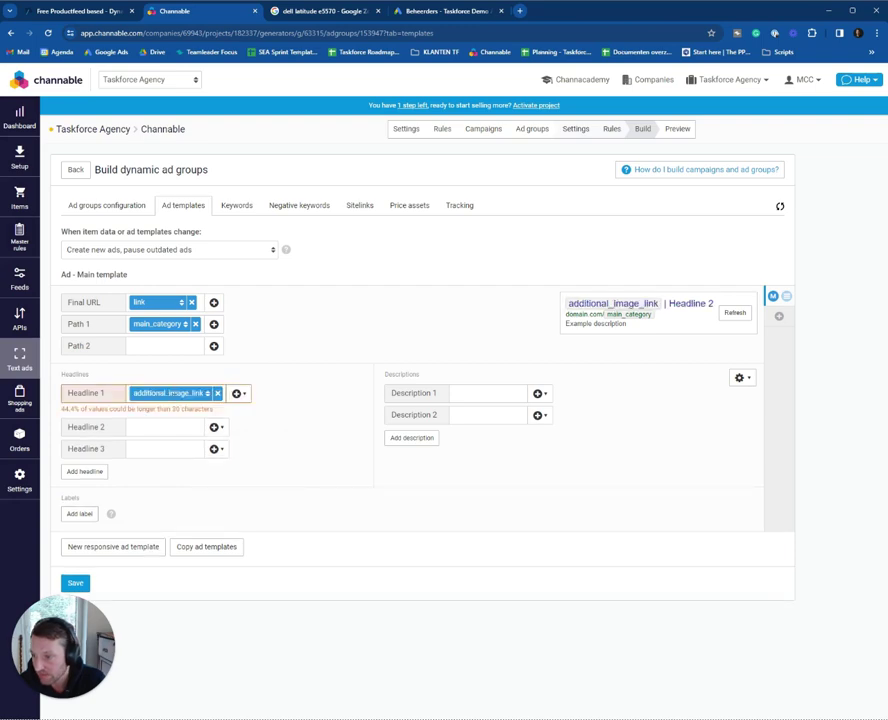
click(170, 393)
text(title)
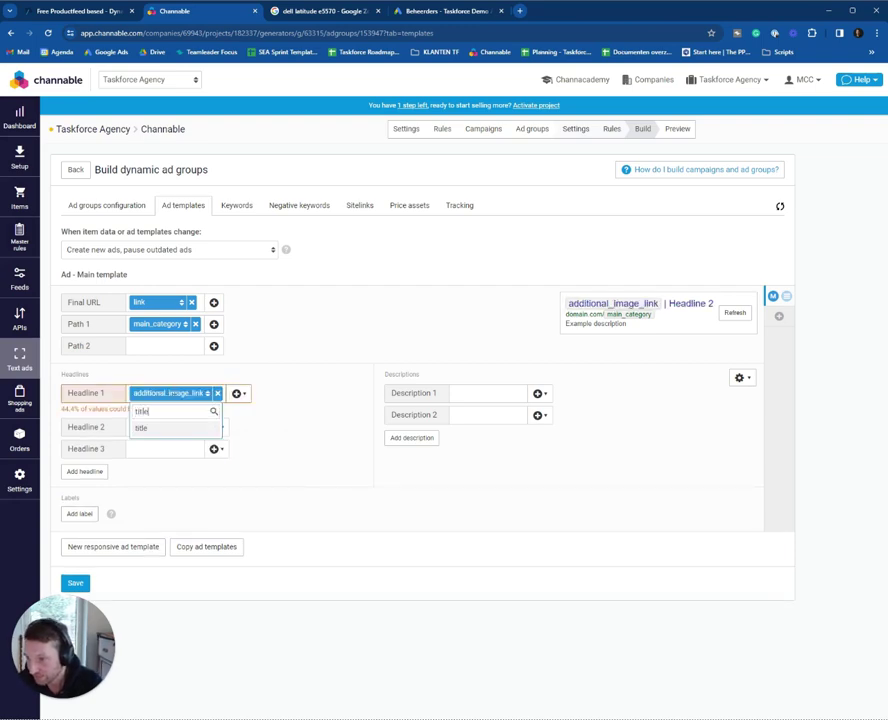
click(145, 429)
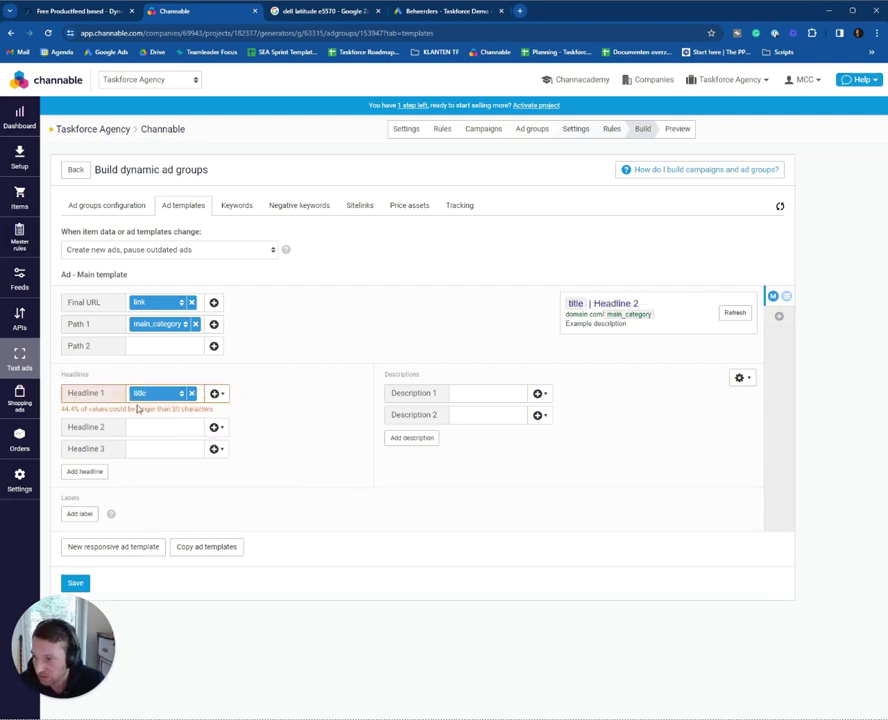
drag(63, 409, 135, 420)
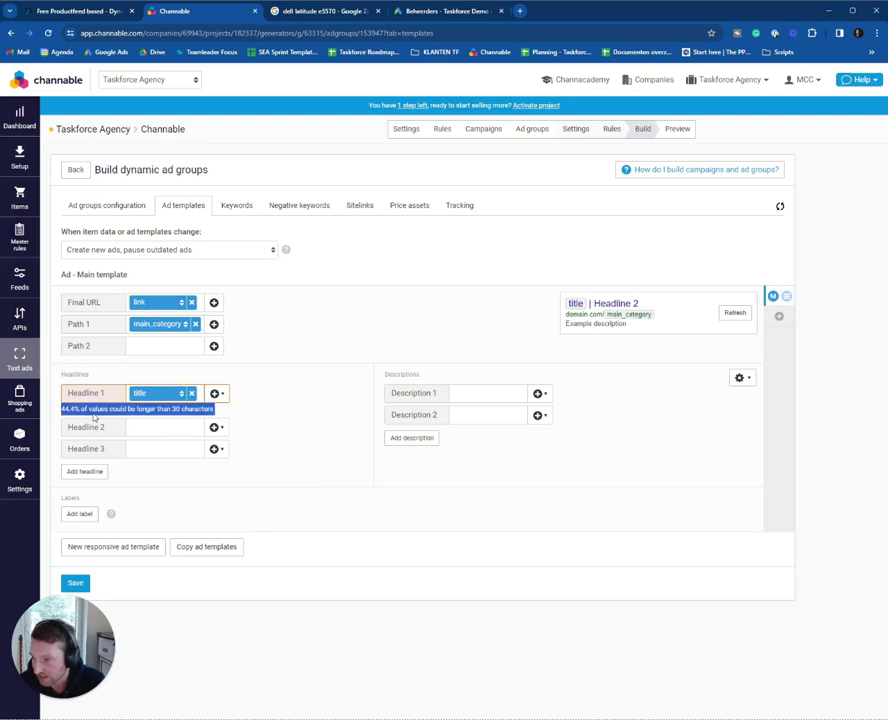
click(219, 414)
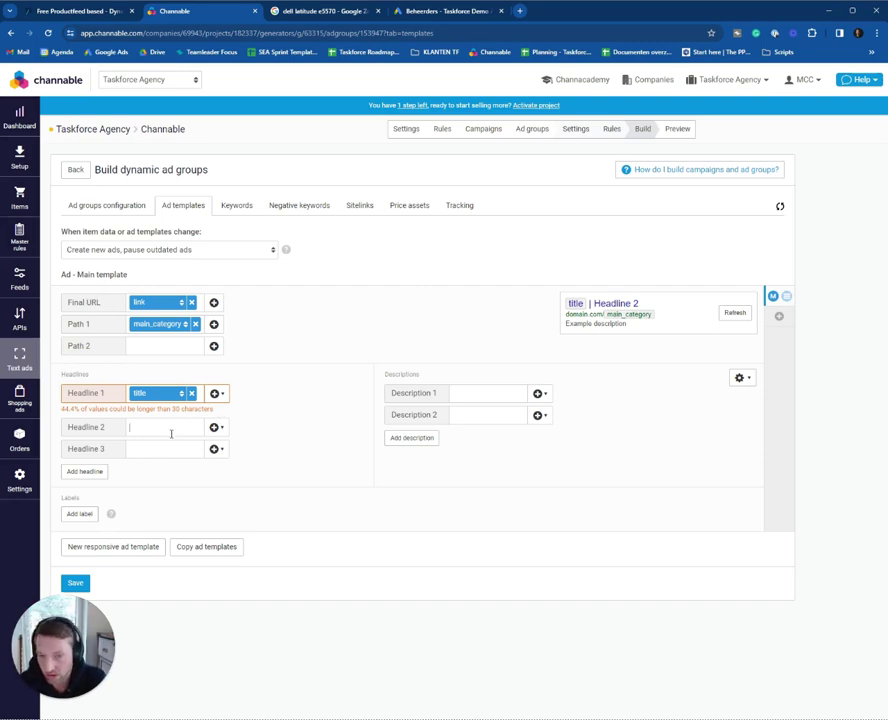
Step: Set Headline 2 to 'Now only' plus the sale_price field
click(216, 427)
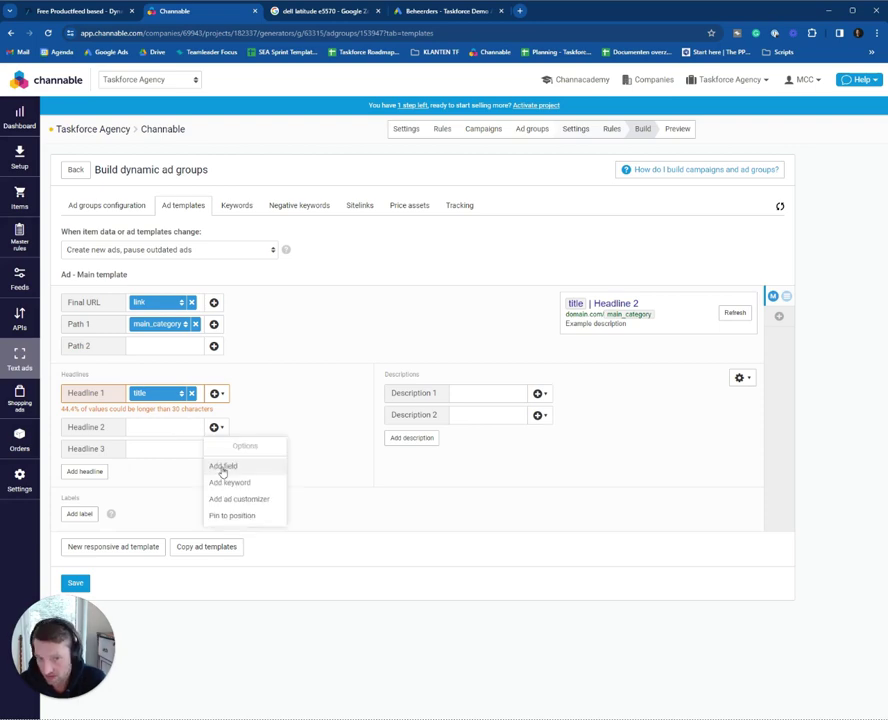
click(223, 468)
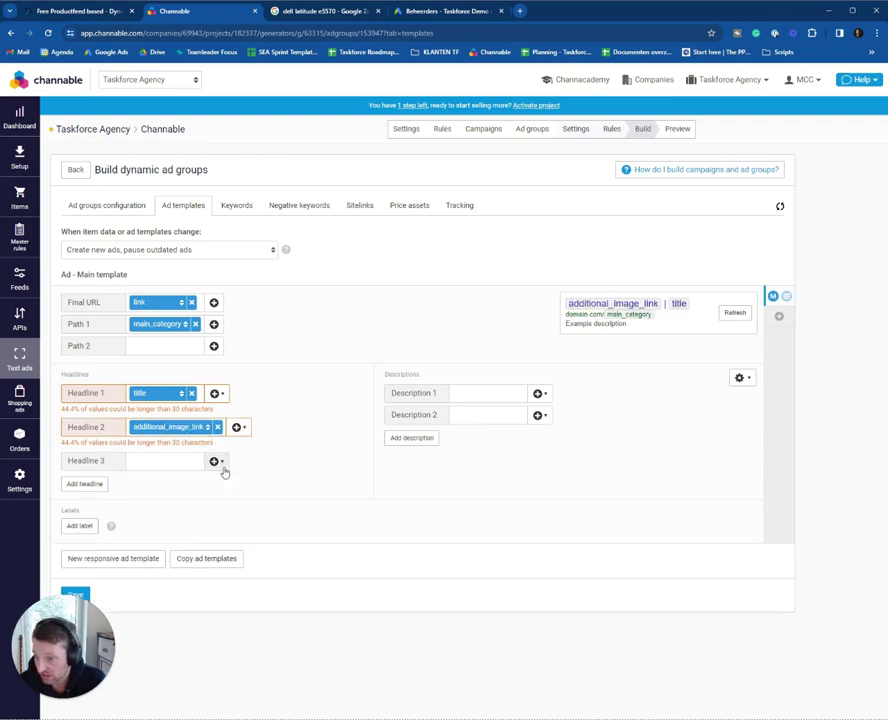
click(175, 428)
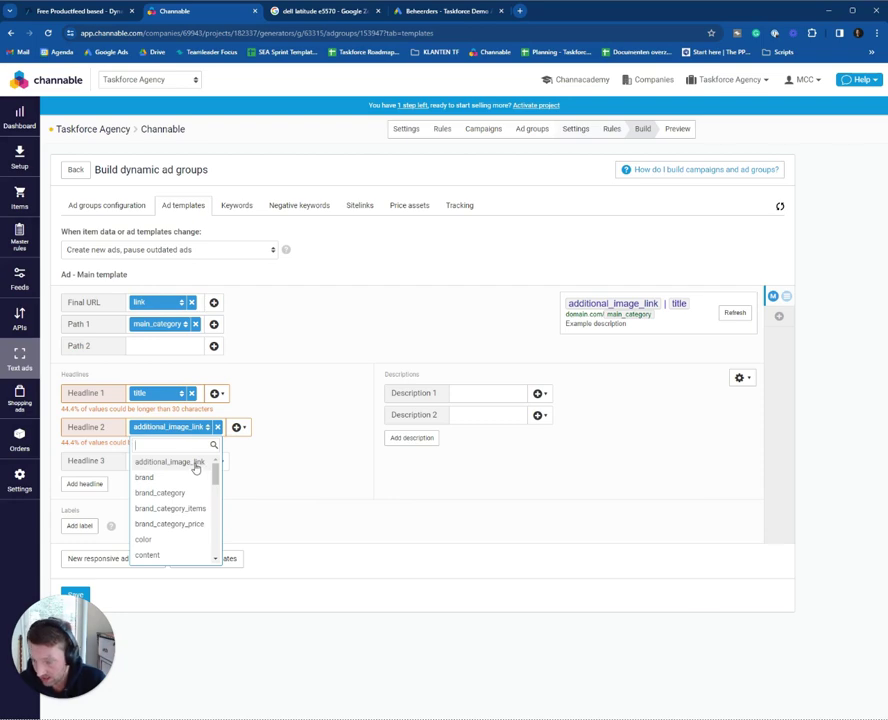
text(sla)
key(BackSpace)
text(ale)
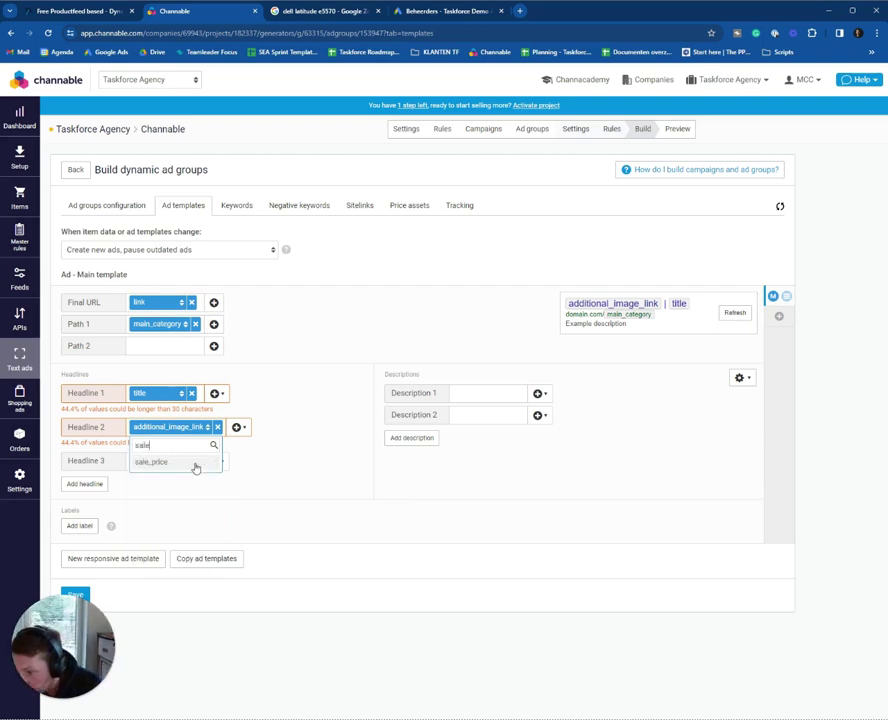
click(195, 463)
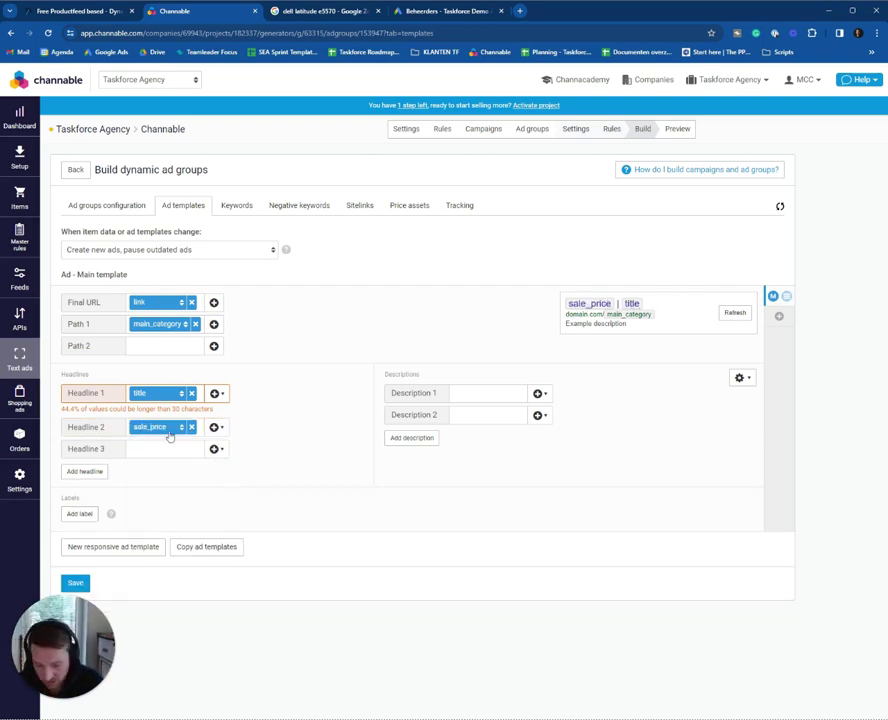
text(Now )
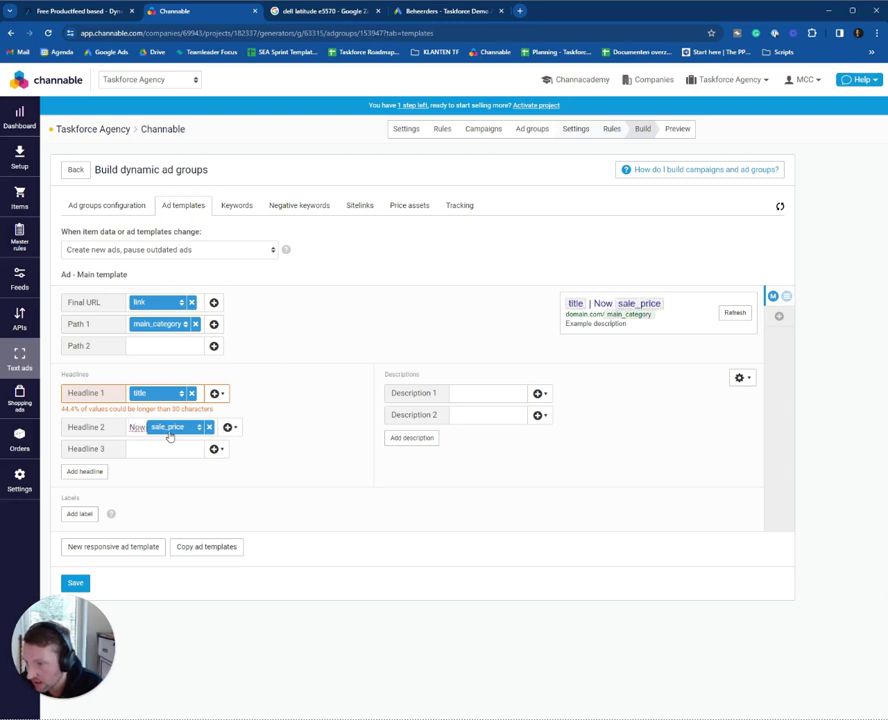
text(only)
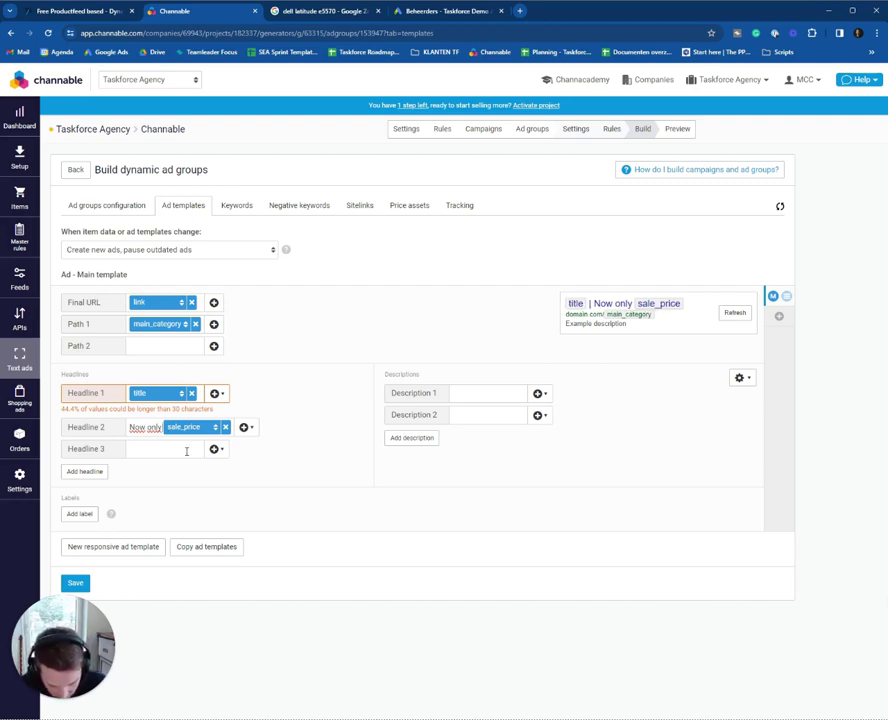
click(174, 432)
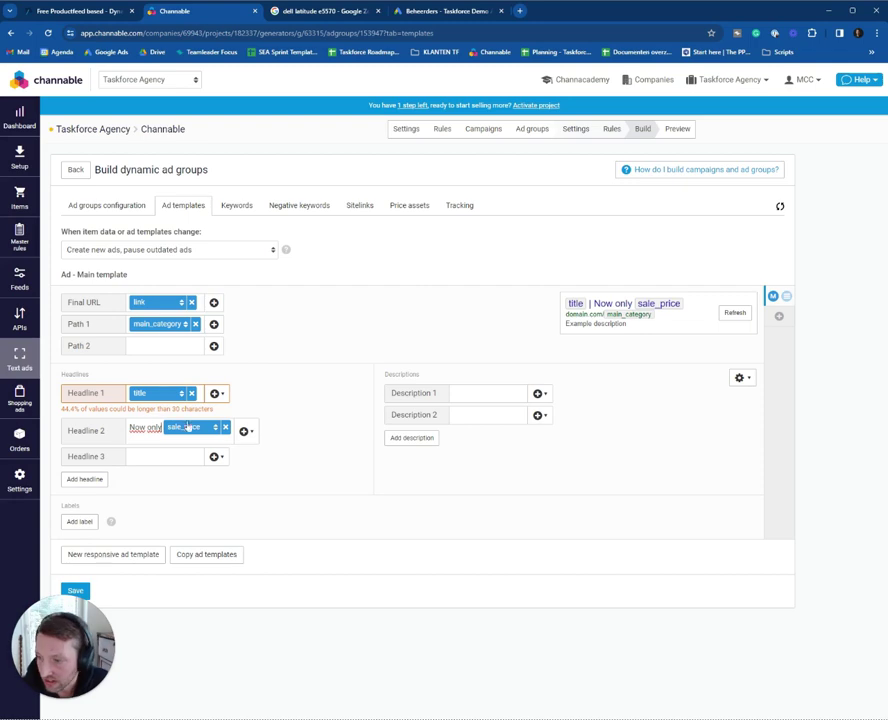
Step: Make Headline 3 read 'Now only', the stock field, then 'in stock'
click(166, 453)
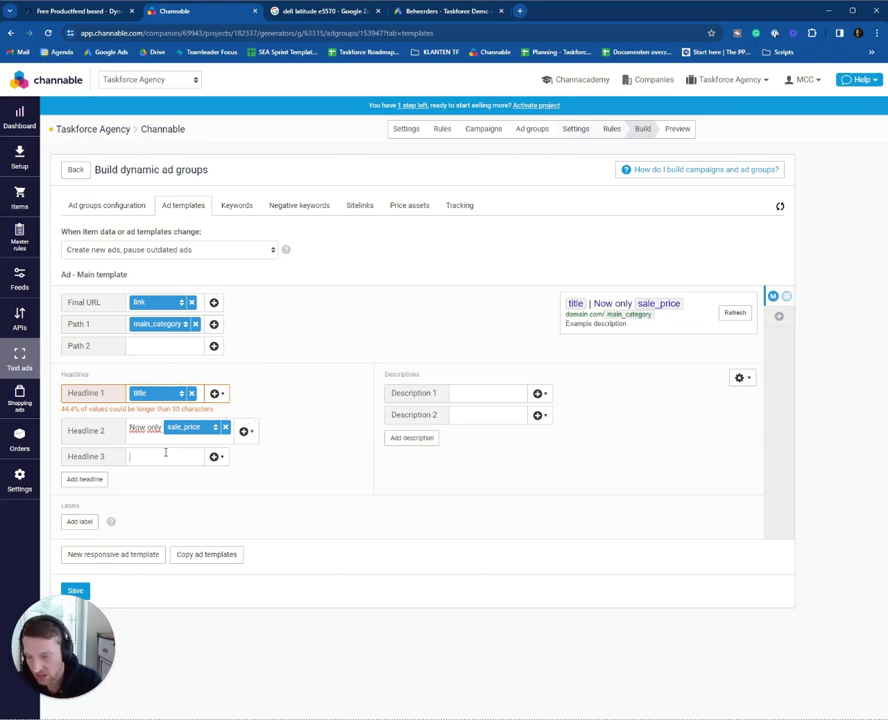
text(Just)
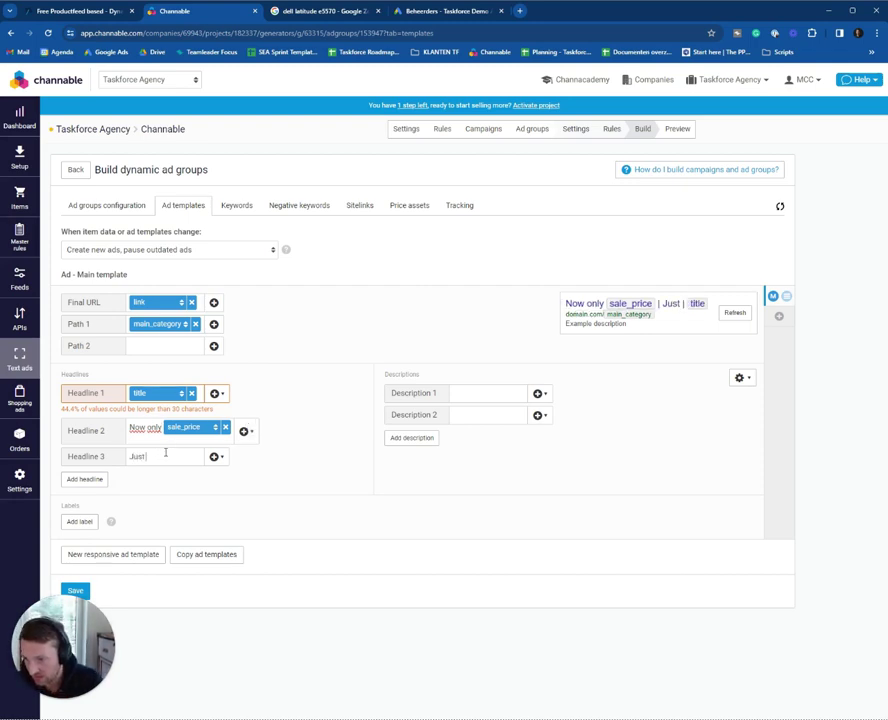
key(BackSpace)
key(BackSpace)
key(BackSpace)
key(BackSpace)
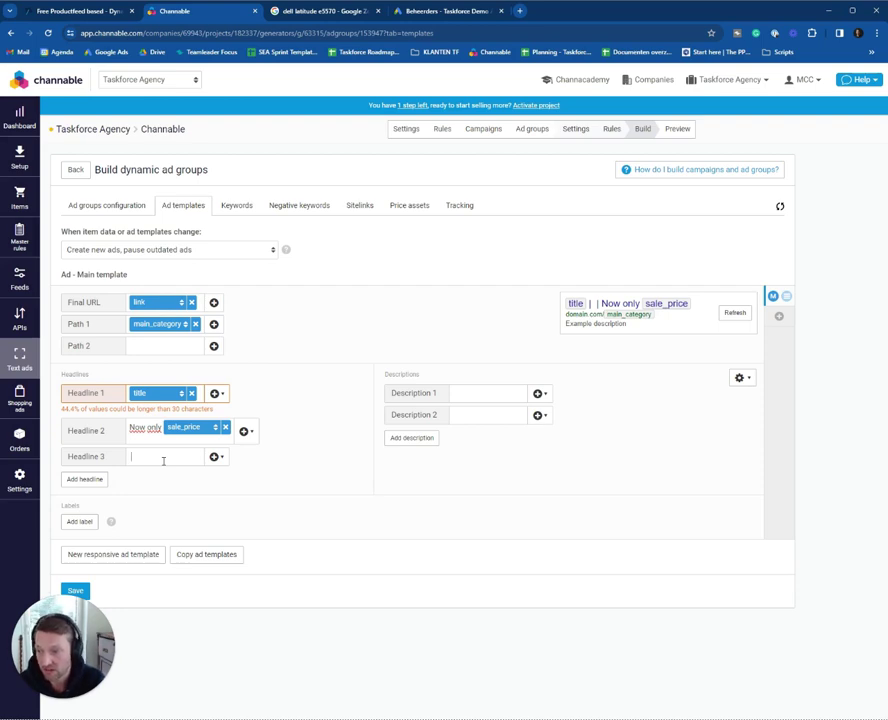
text(Now)
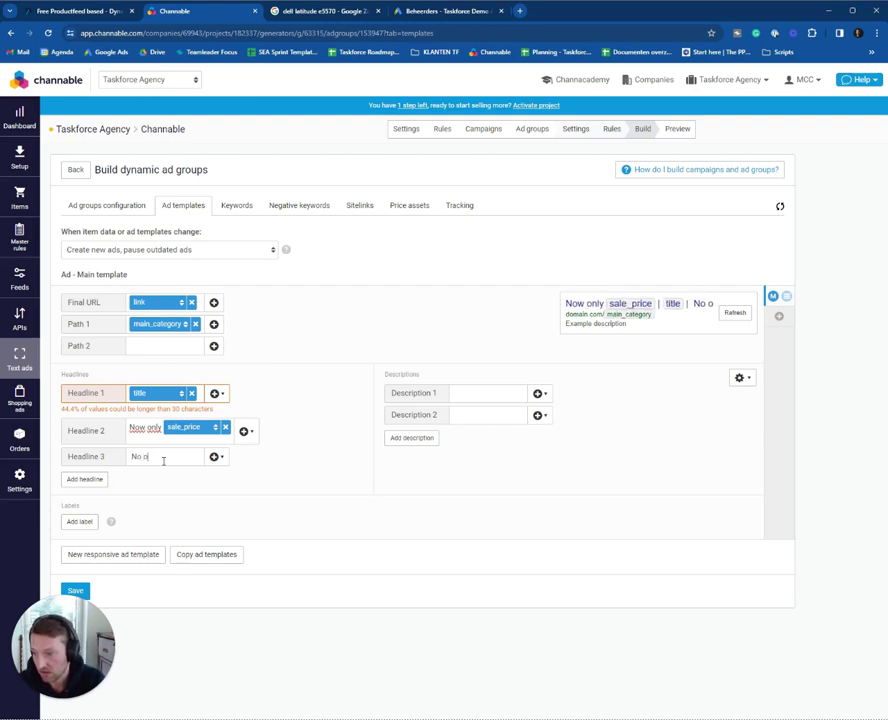
text( only)
click(216, 456)
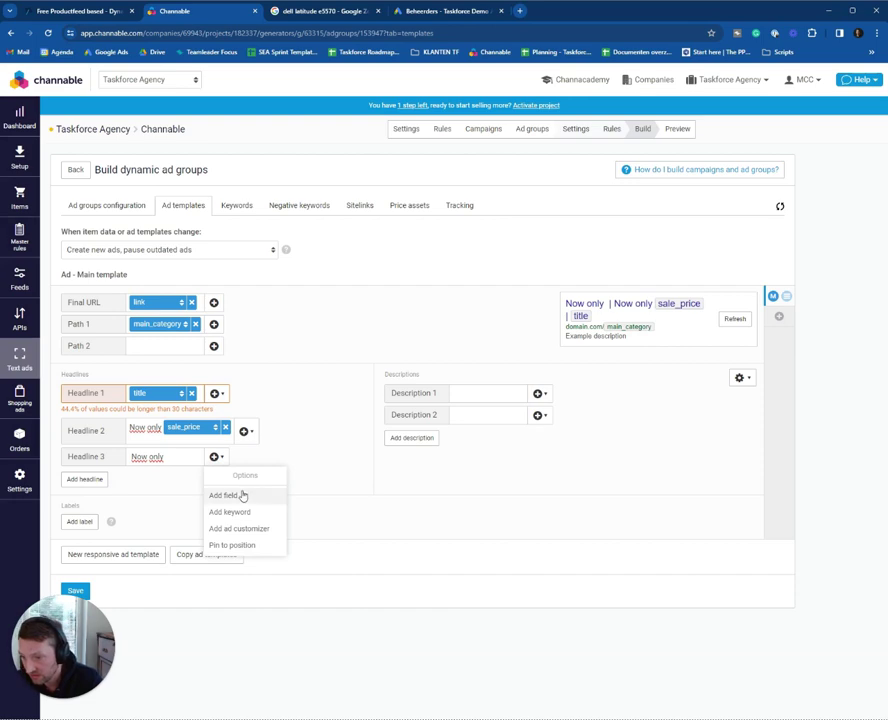
click(242, 497)
click(205, 456)
text(sto)
click(186, 502)
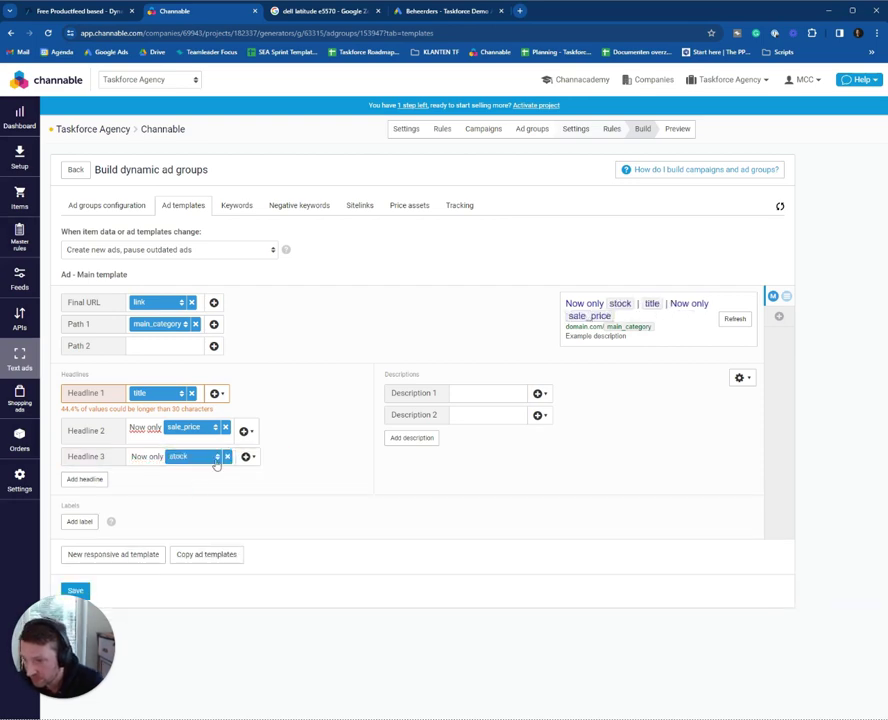
text(in stock)
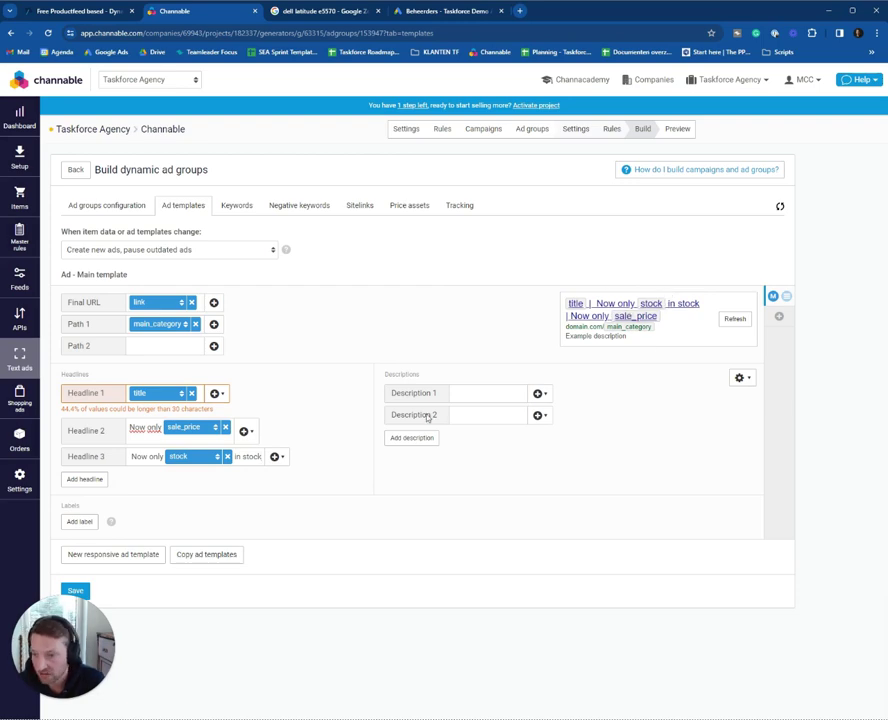
Step: Fill both descriptions using the title, sale_price and brand fields, and add a backup ad template
click(500, 396)
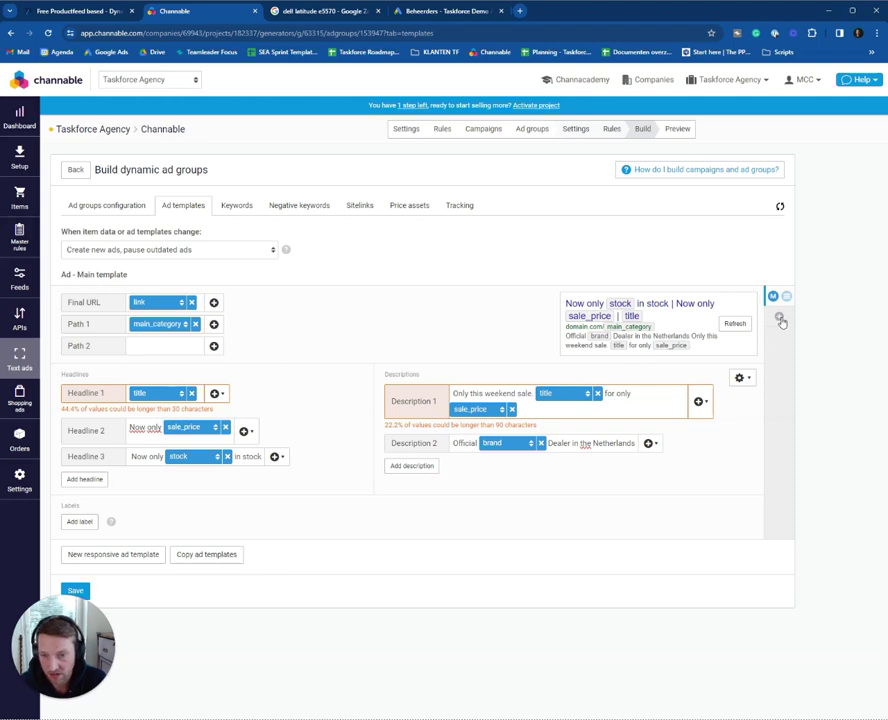
click(781, 319)
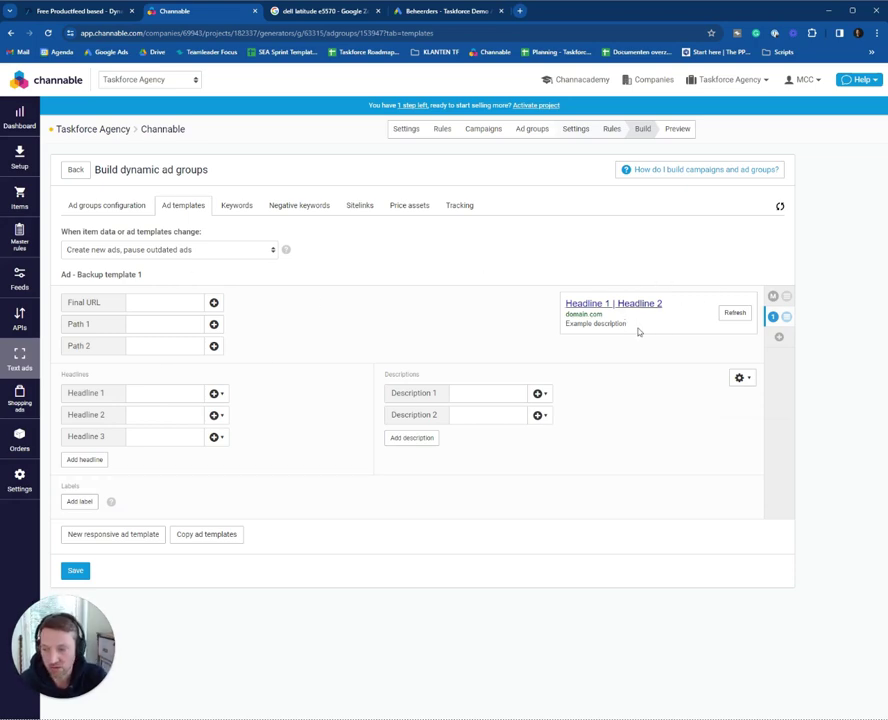
click(773, 298)
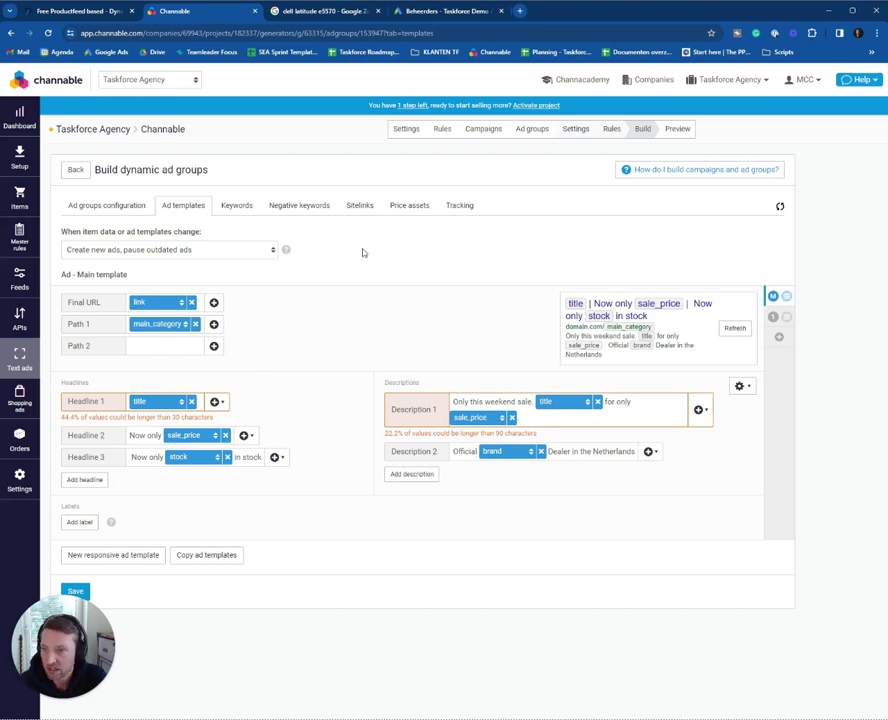
Step: Create a rule named 'title' with the condition: title length exceeds 30
click(611, 129)
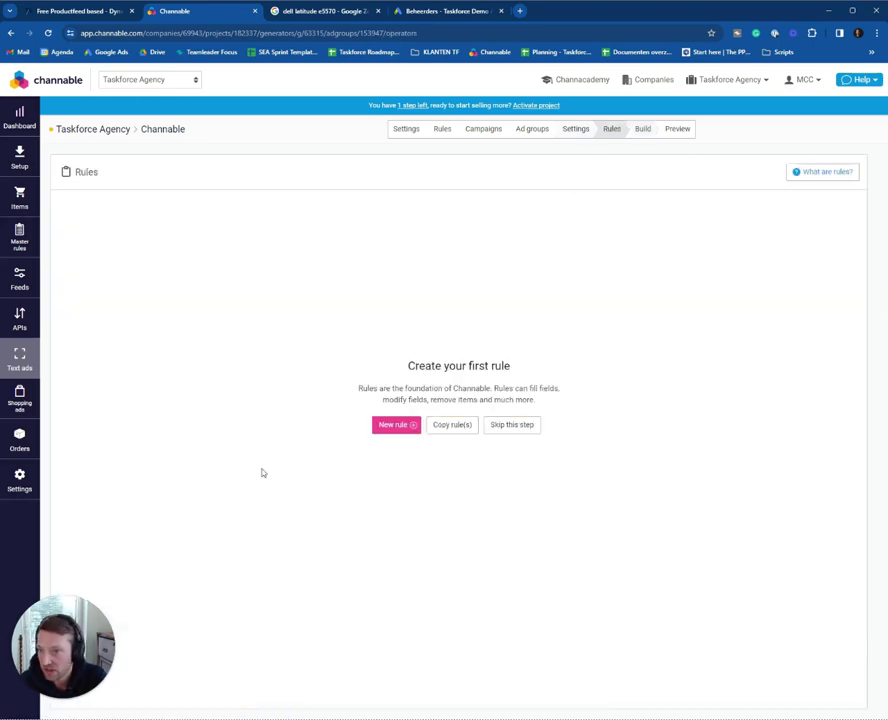
click(398, 427)
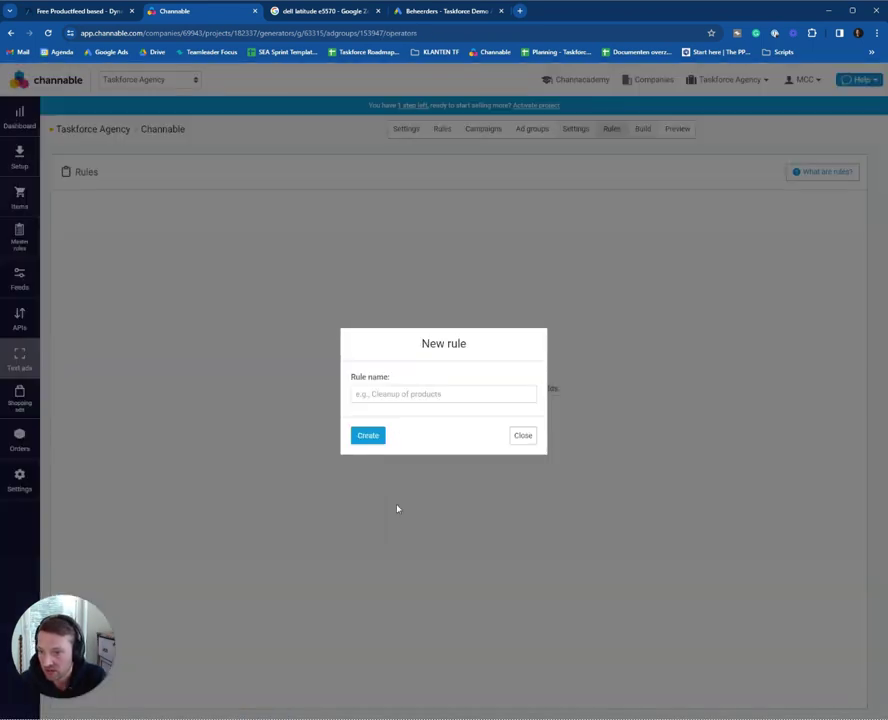
click(404, 388)
text(title)
key(Return)
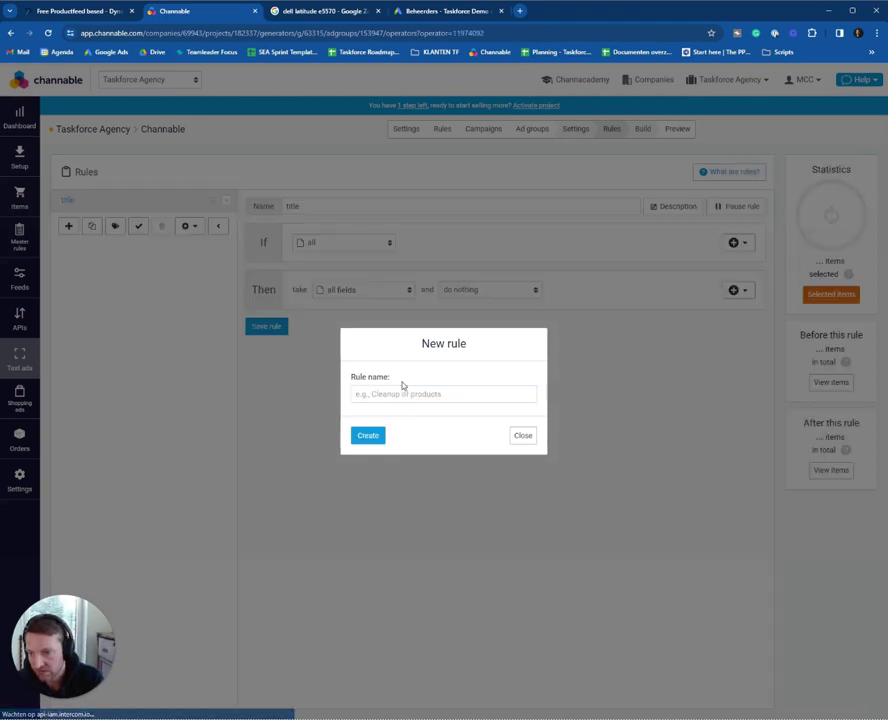
click(355, 244)
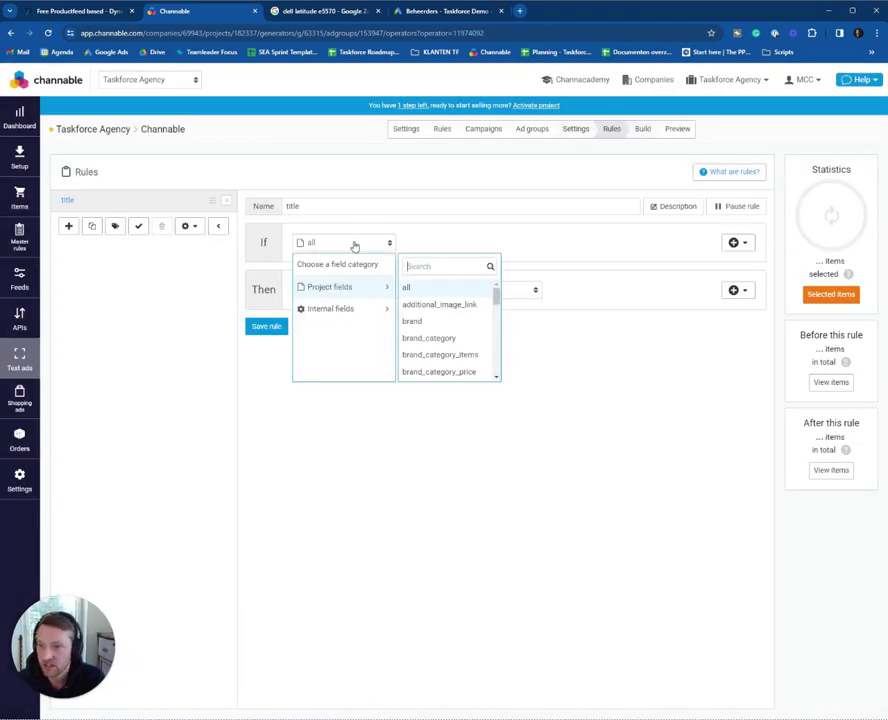
text(title)
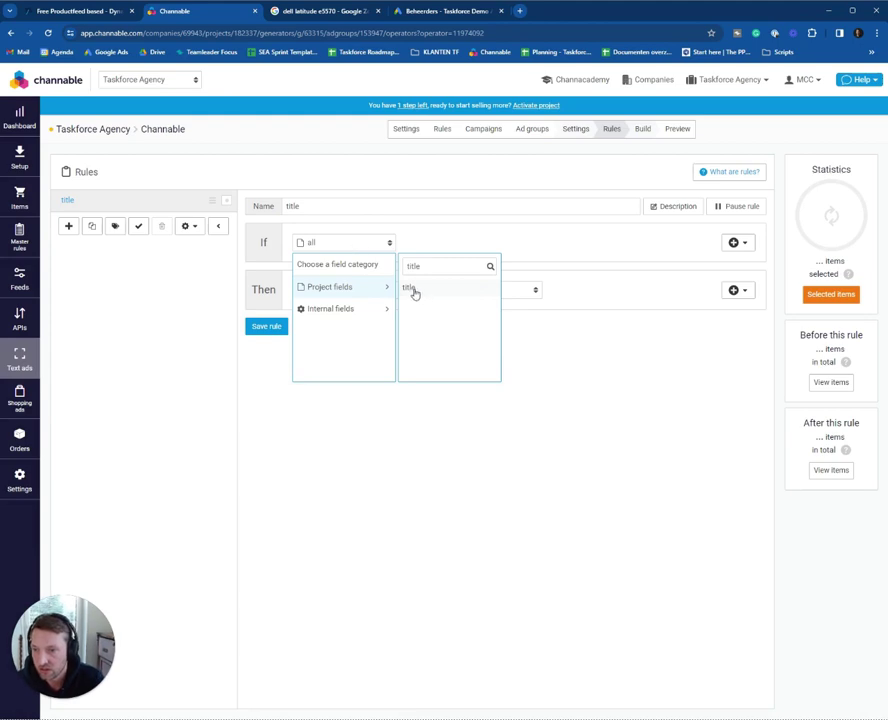
click(412, 288)
click(459, 246)
click(440, 359)
click(666, 279)
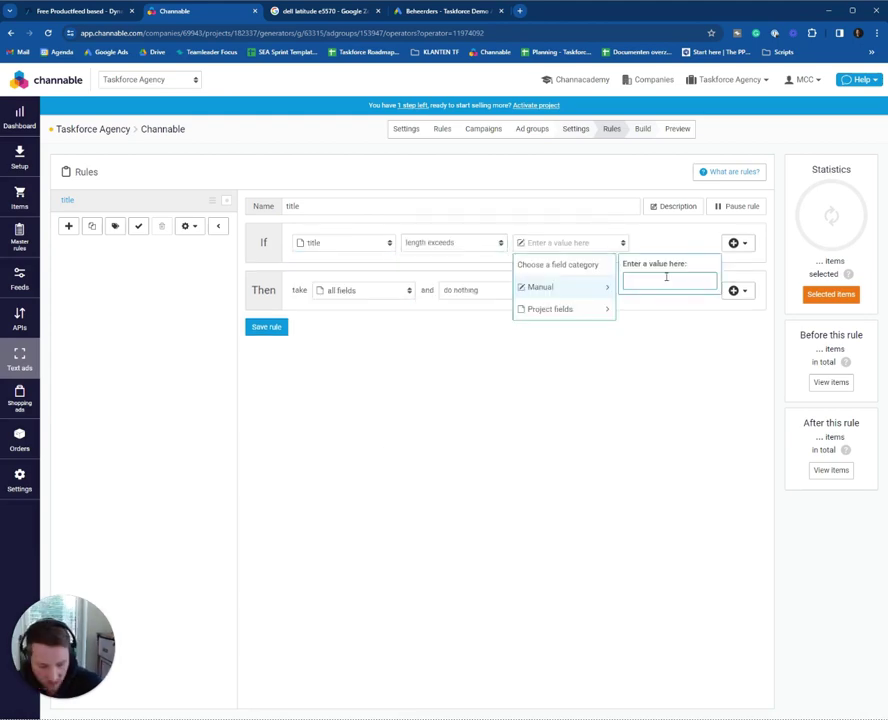
text(30)
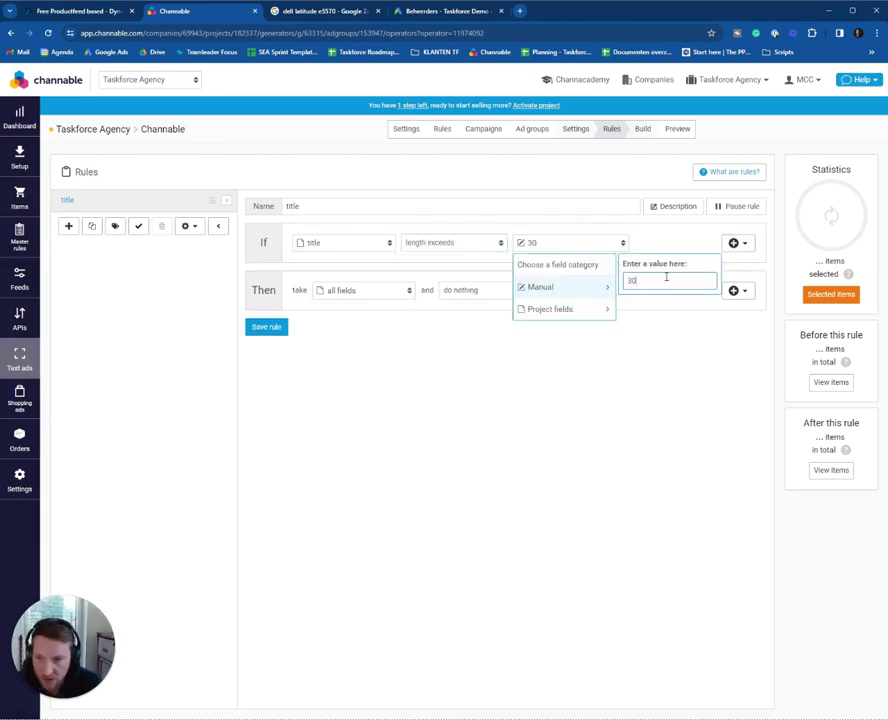
click(393, 307)
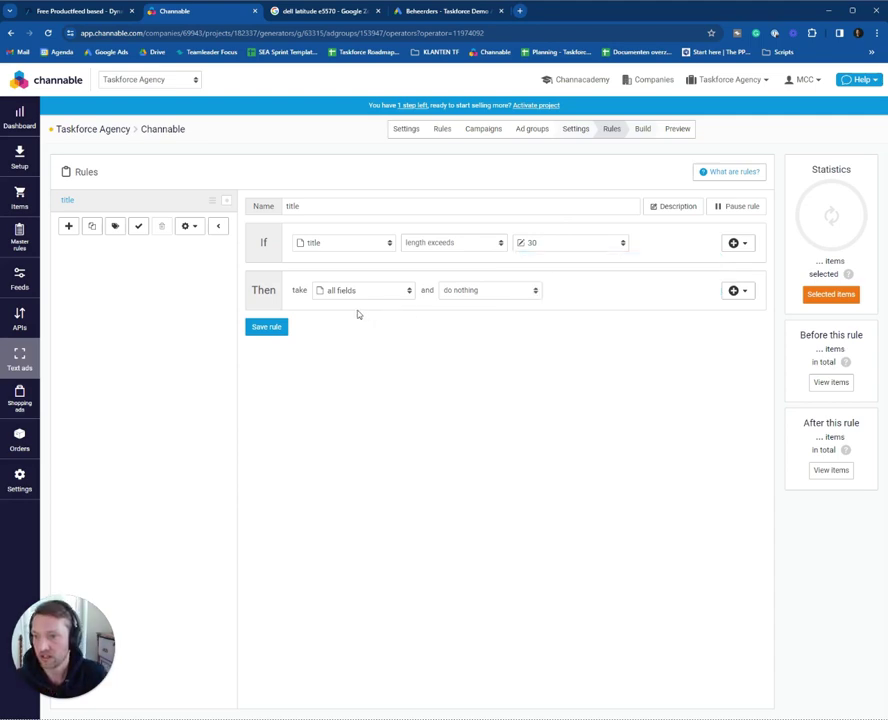
Step: Make the rule replace the title value with main_category, save it, and return to Build
click(363, 292)
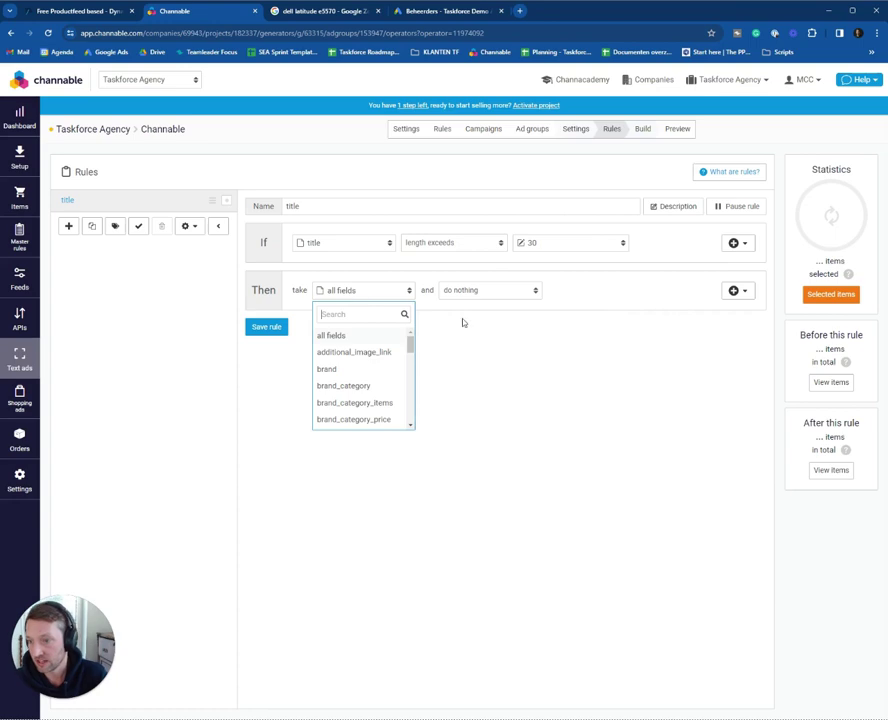
text(title)
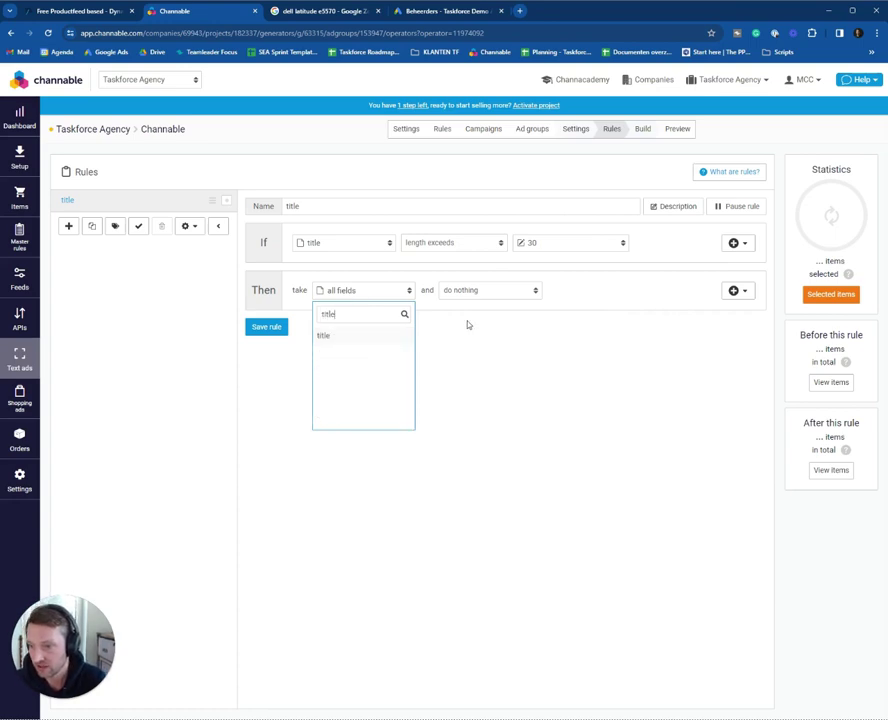
click(396, 337)
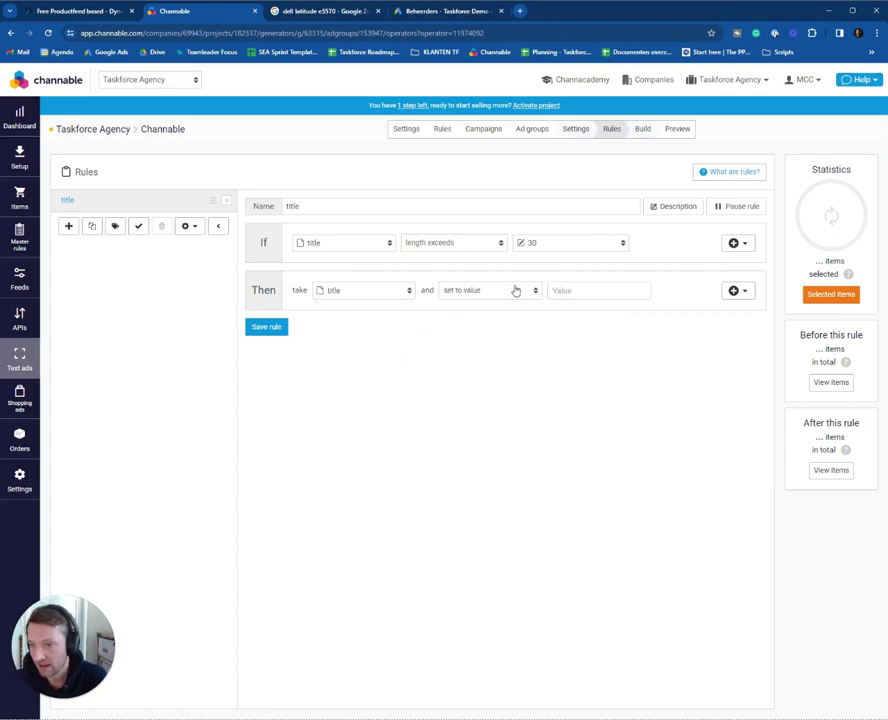
click(475, 360)
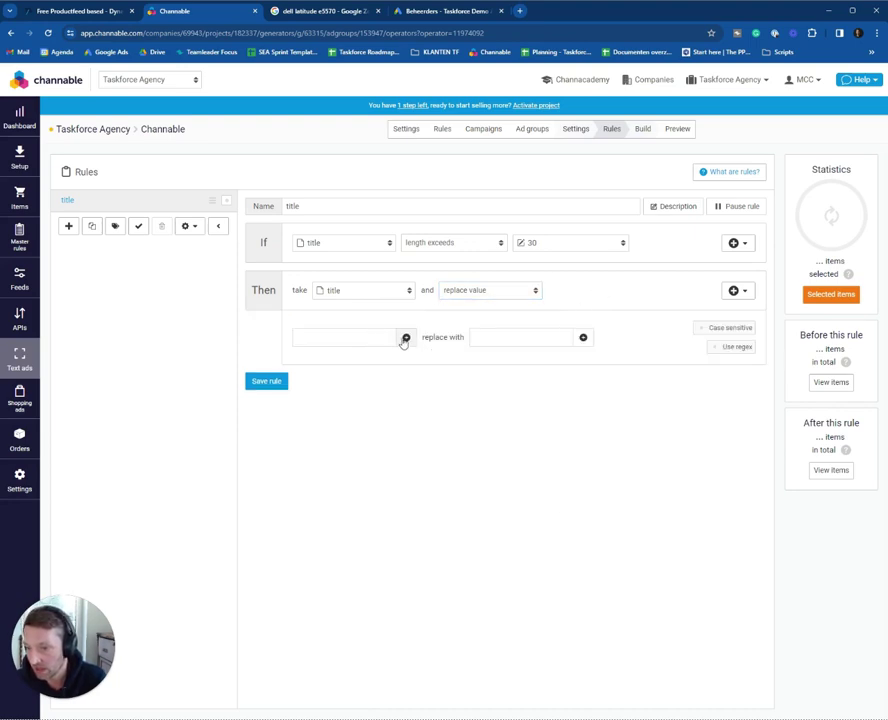
click(406, 337)
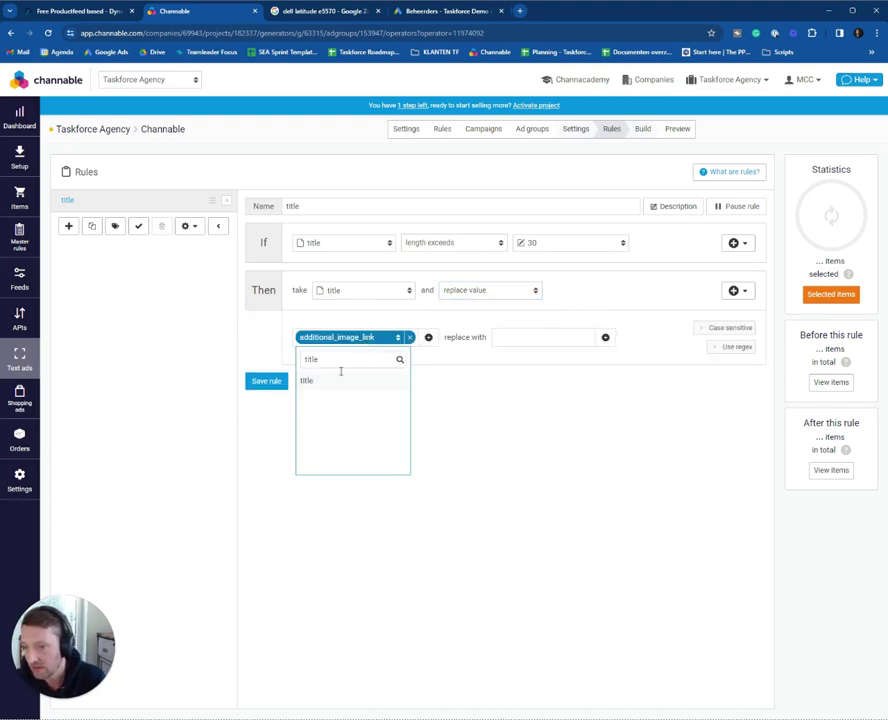
click(333, 385)
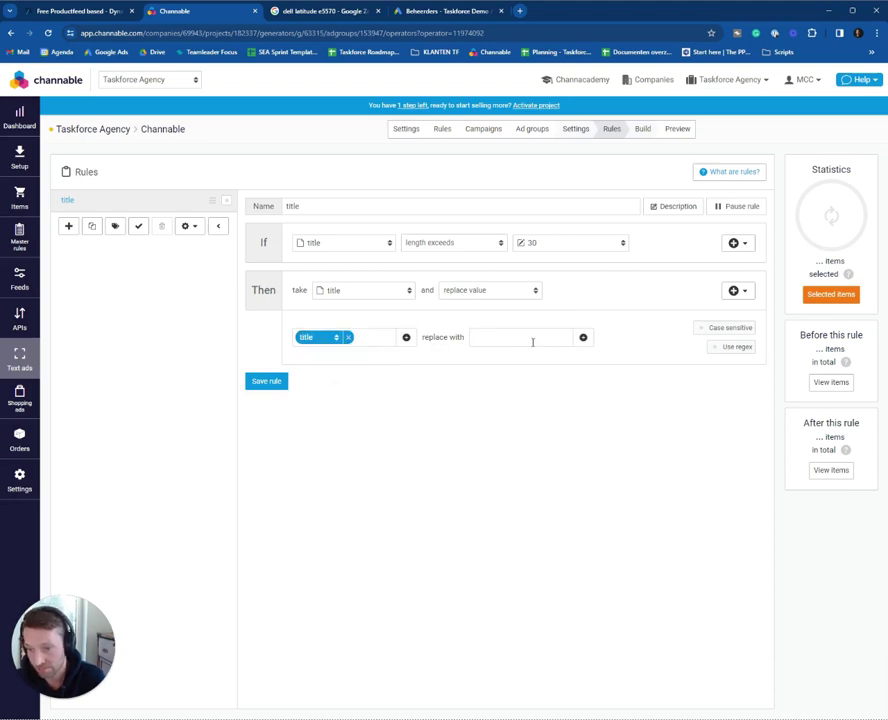
click(532, 340)
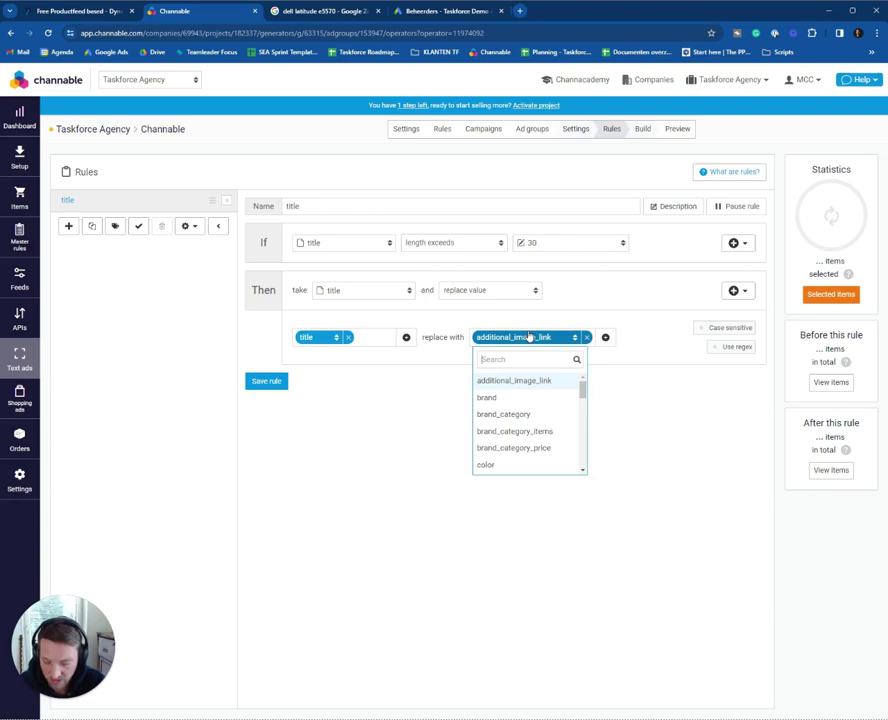
text(mai)
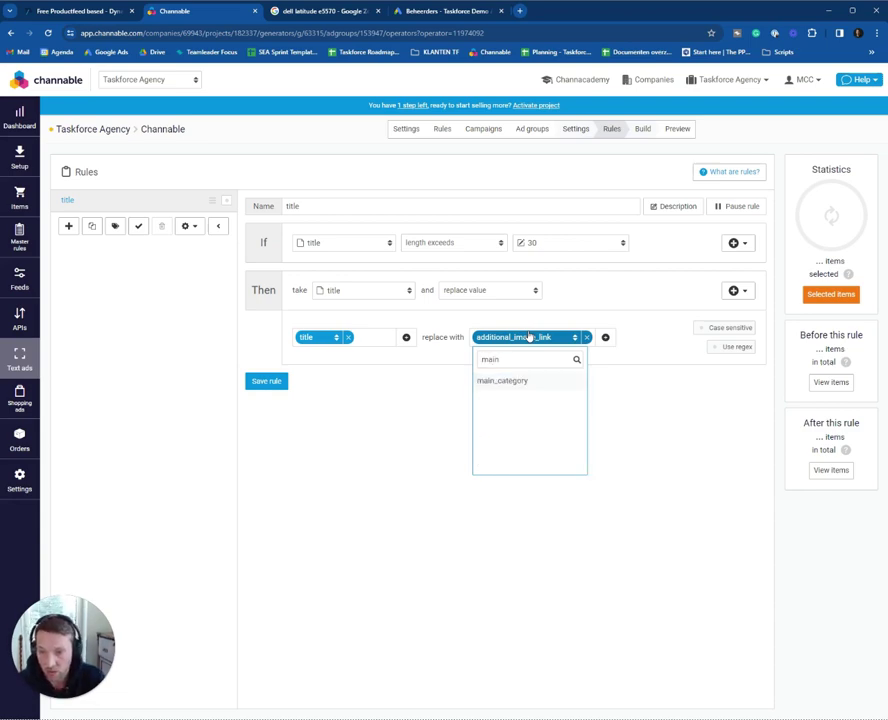
text(n)
click(515, 383)
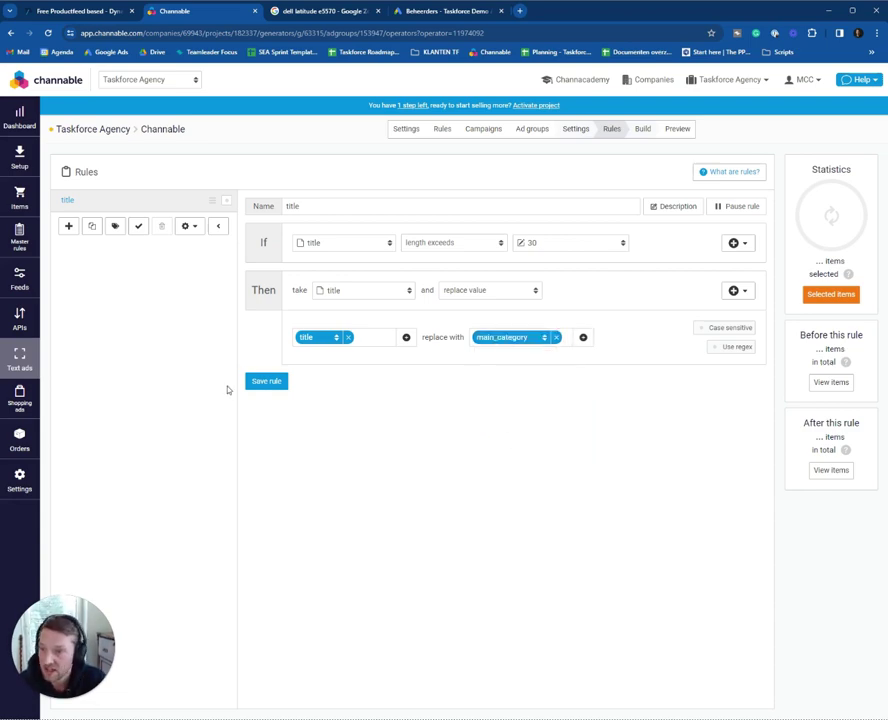
click(283, 386)
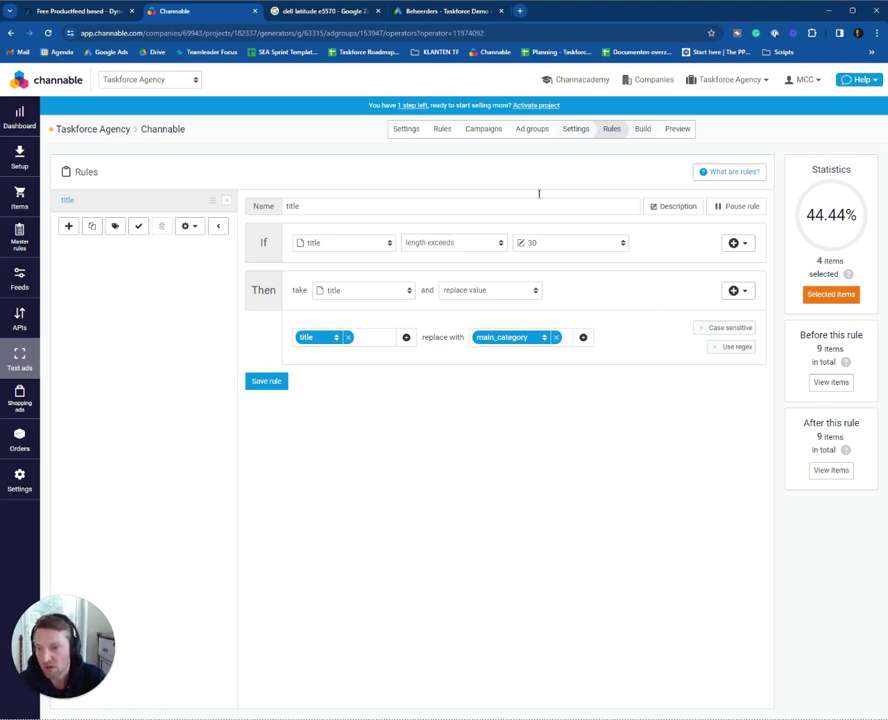
click(262, 384)
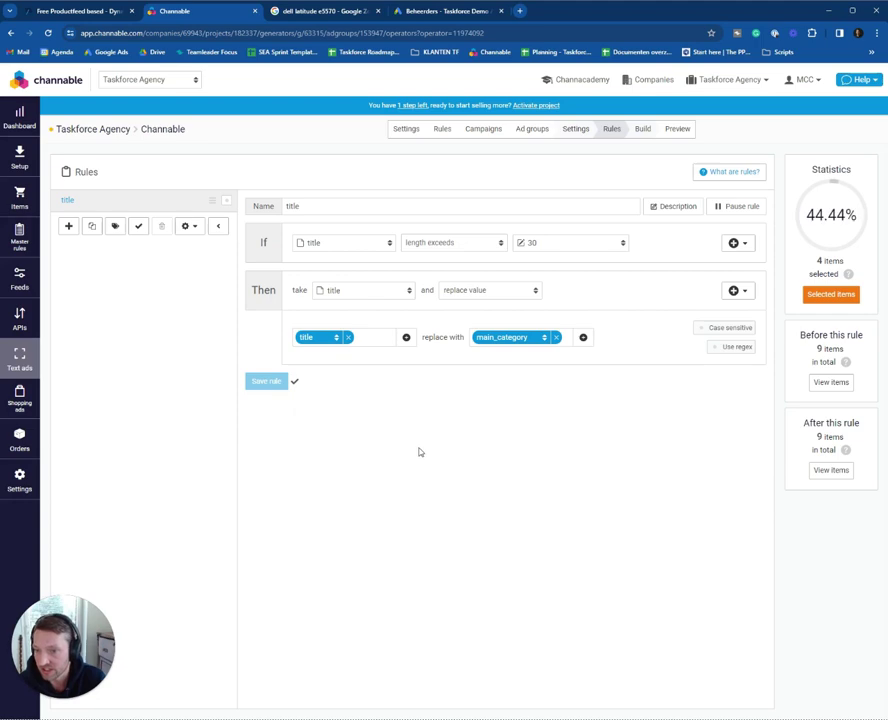
click(645, 130)
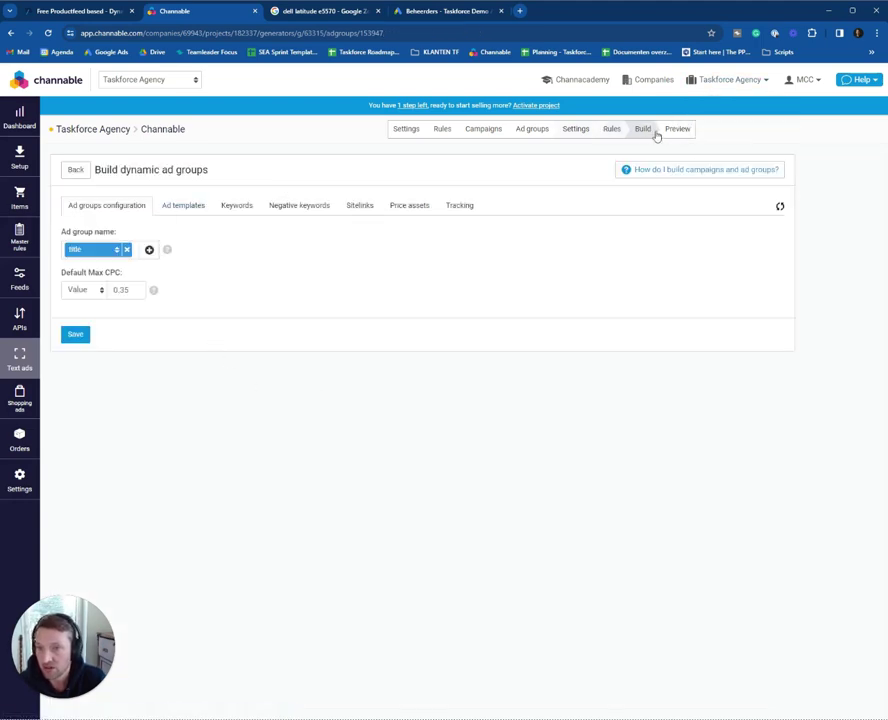
Step: Add two dynamic keywords based on the title and gtin fields
click(238, 210)
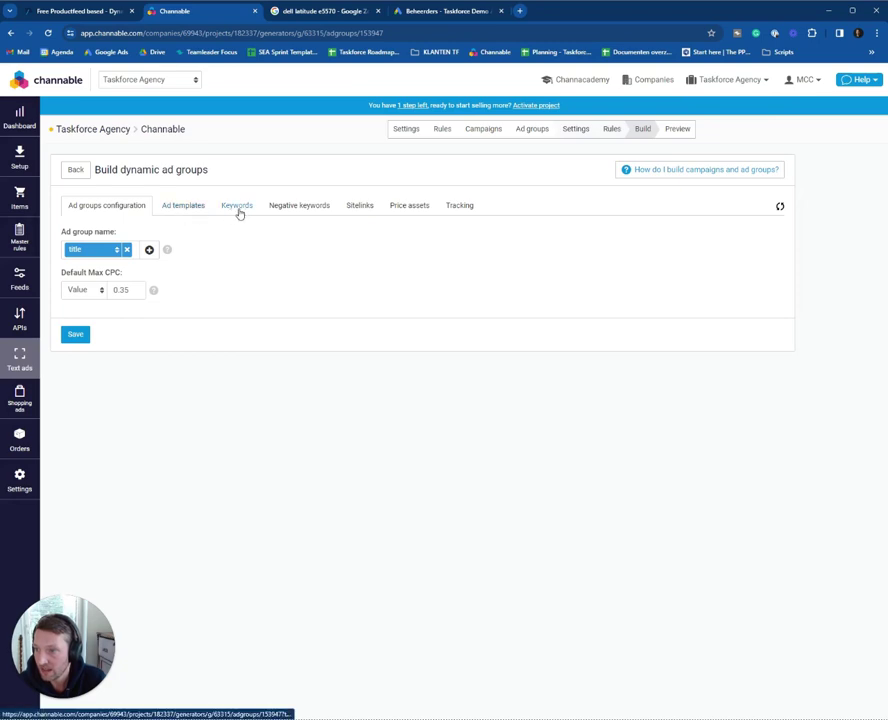
click(185, 210)
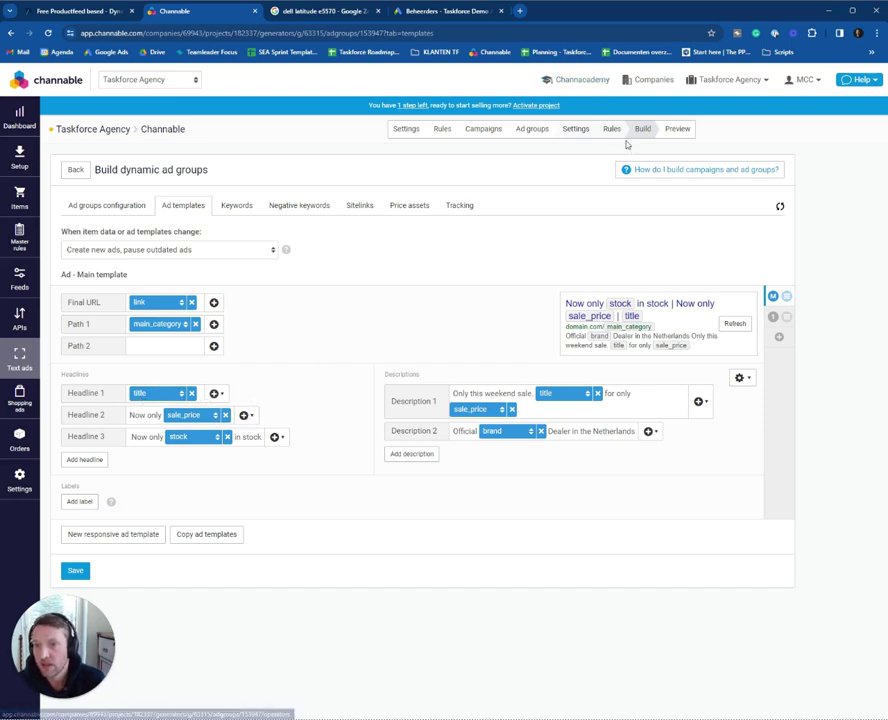
click(237, 207)
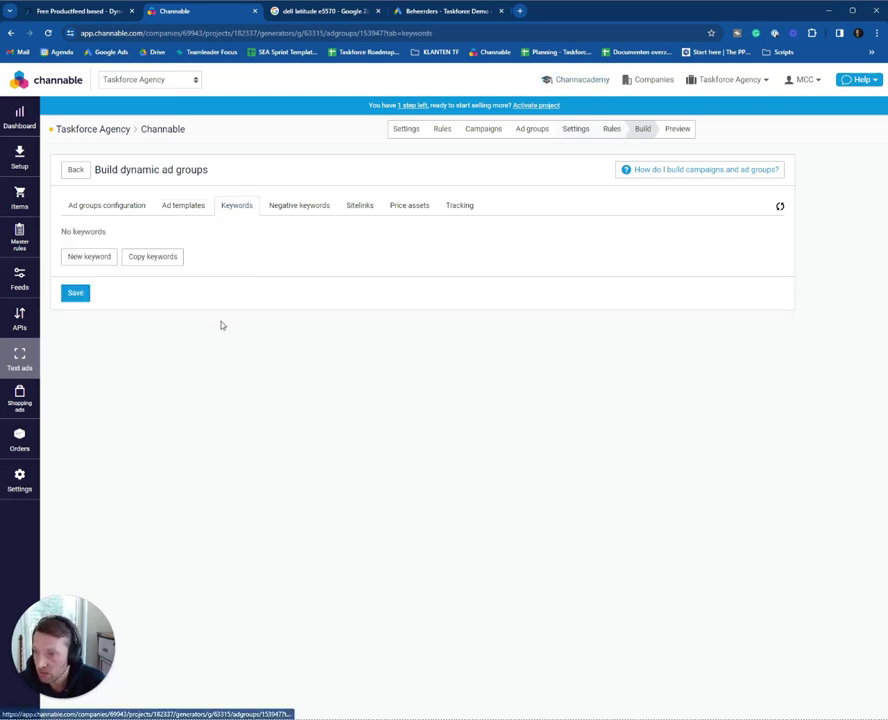
click(104, 262)
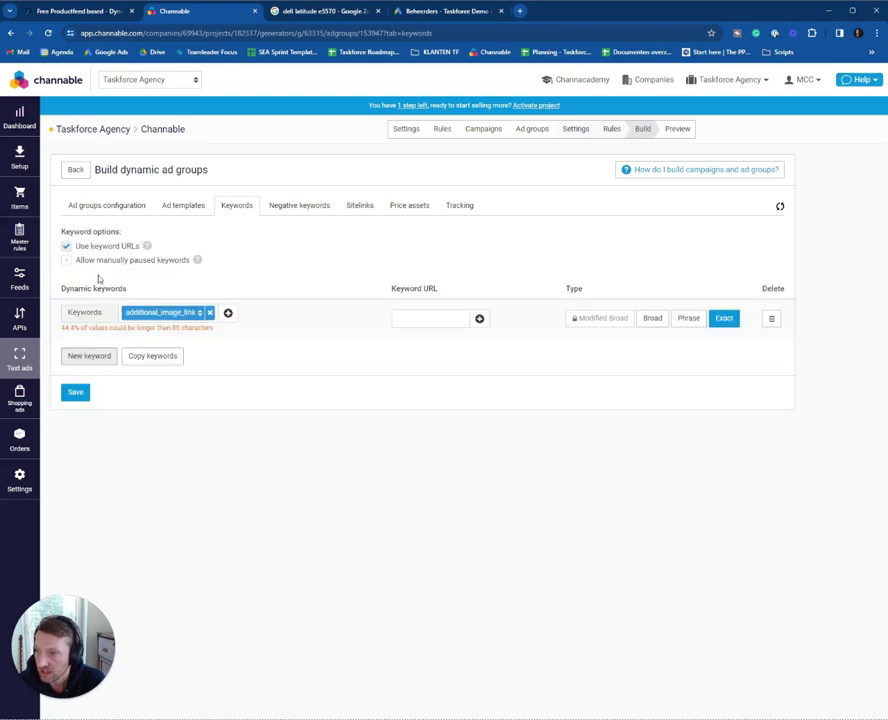
click(162, 311)
text(title)
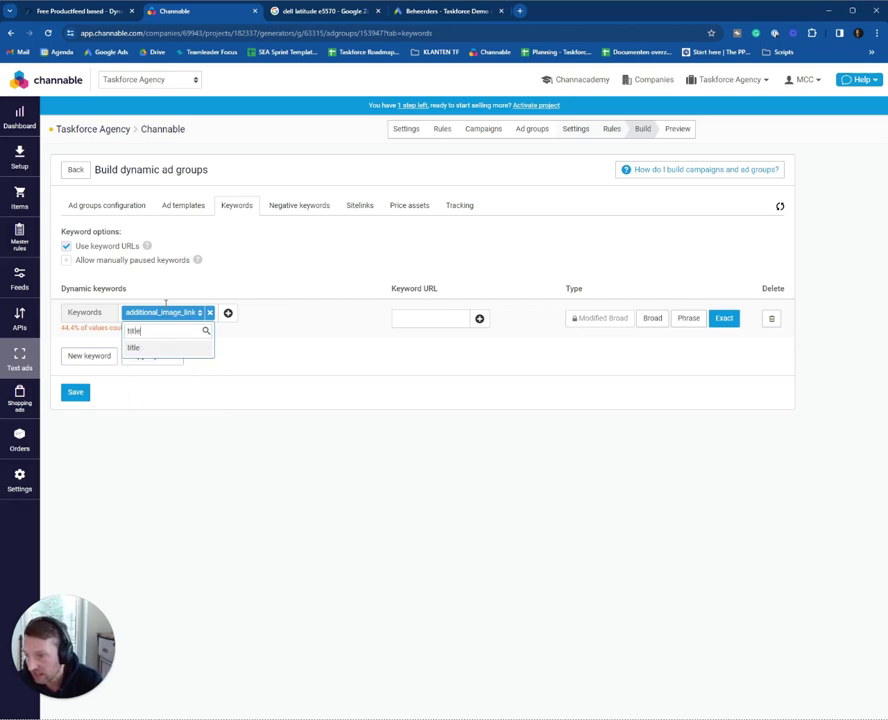
key(Return)
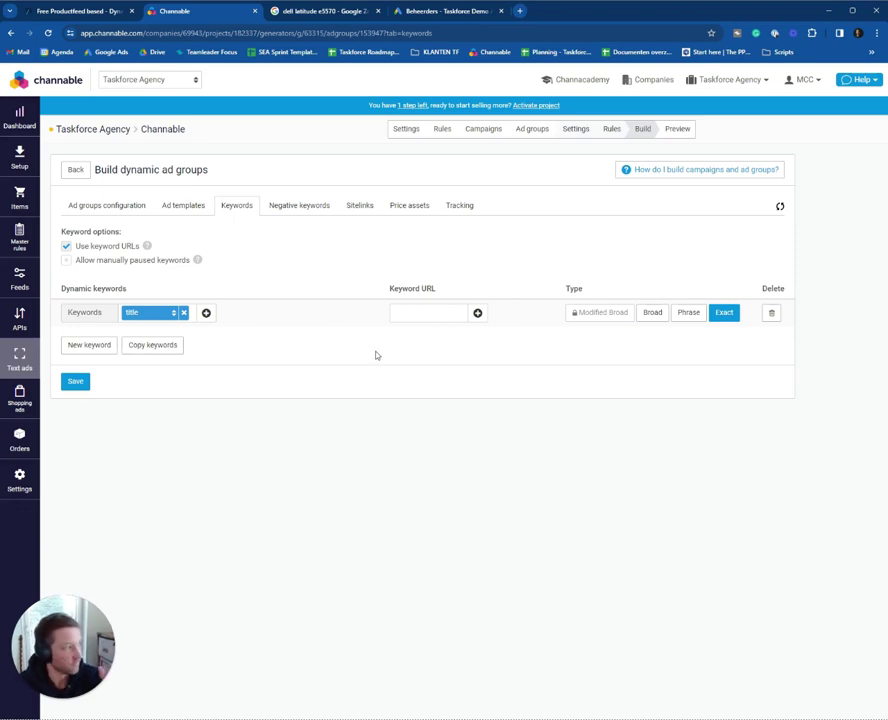
click(87, 346)
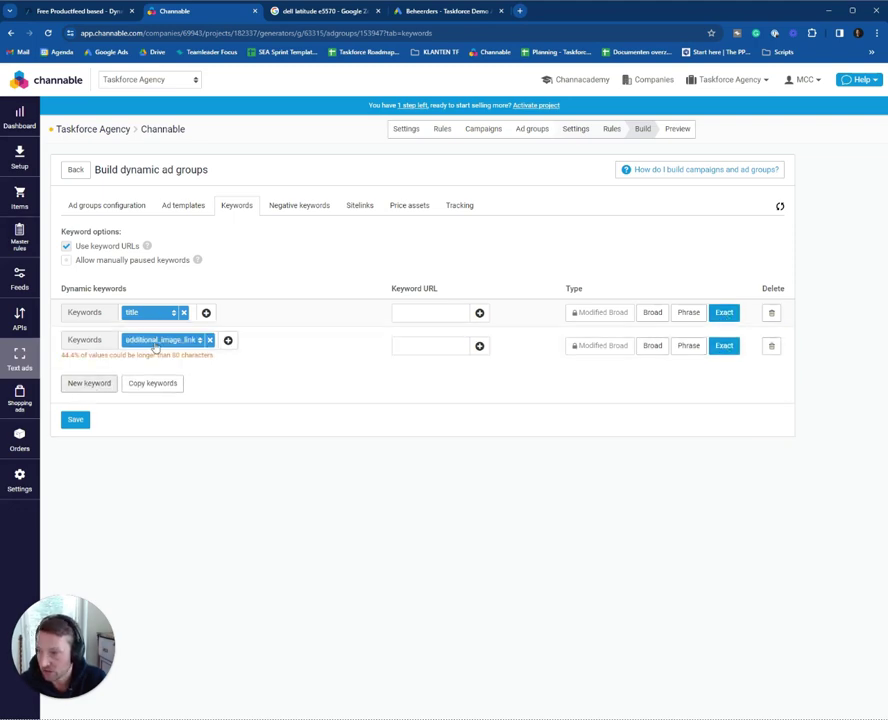
click(156, 341)
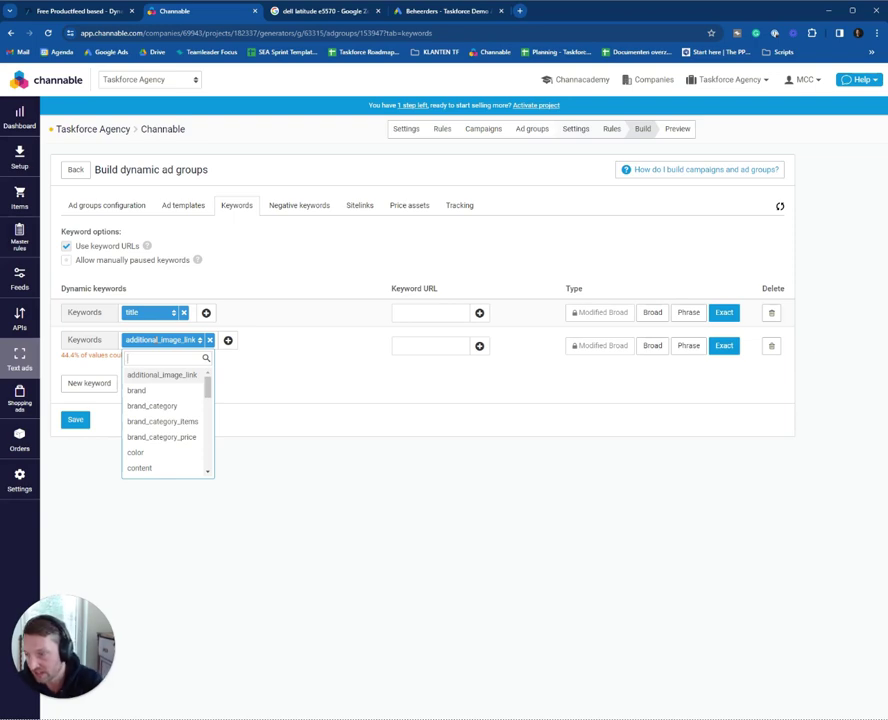
text(gtin)
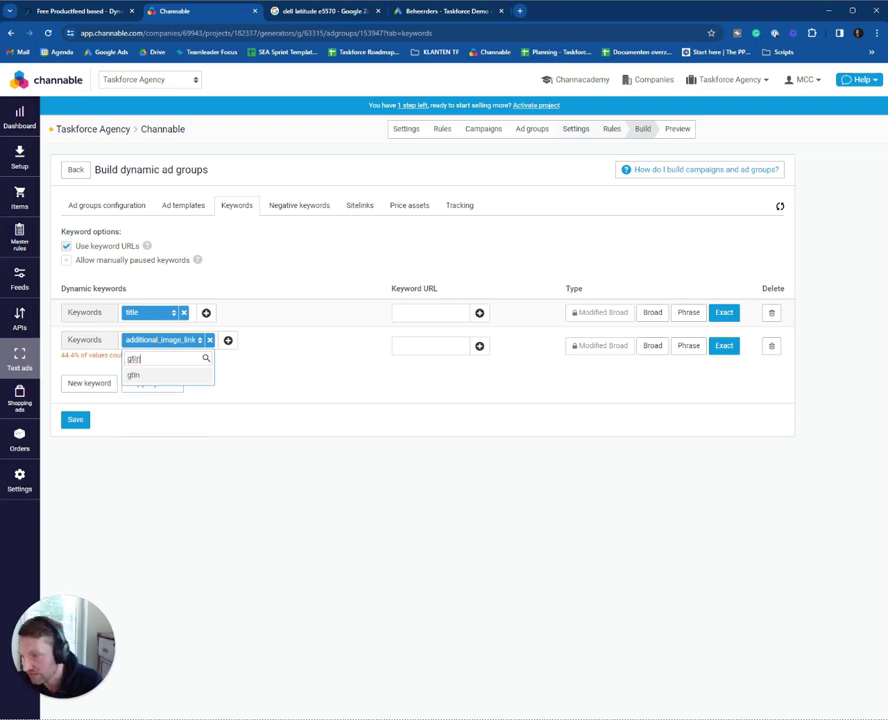
click(136, 375)
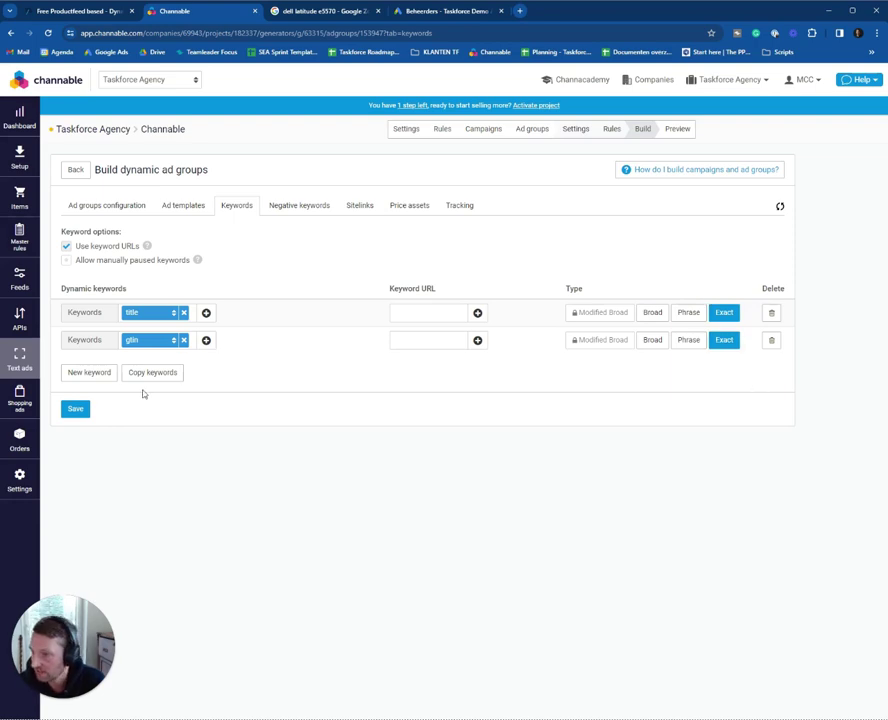
Step: Add a third keyword combining main_category and brand, then save the keyword settings
click(106, 373)
click(160, 367)
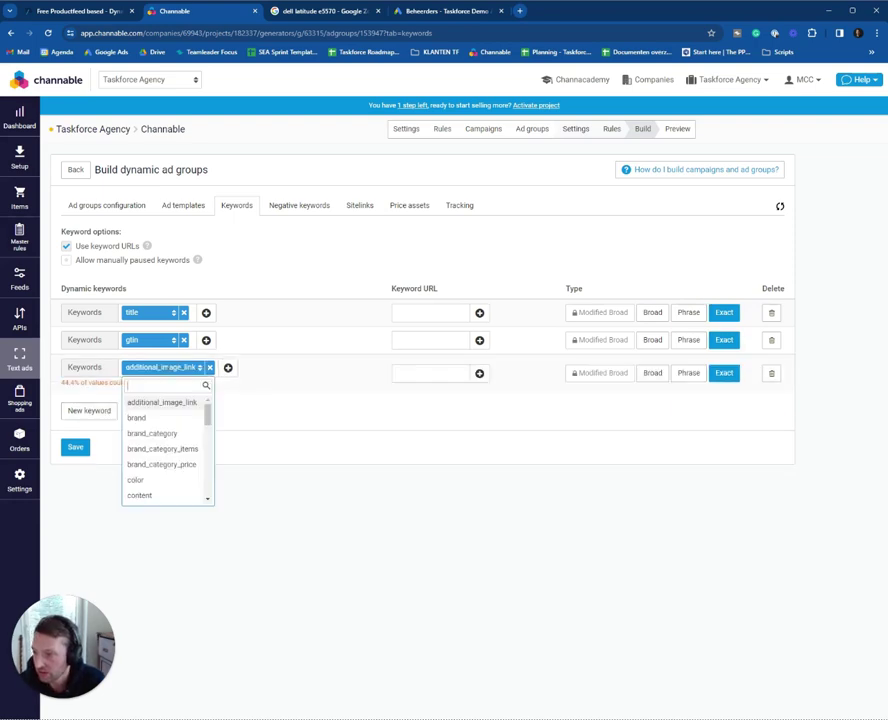
text(main)
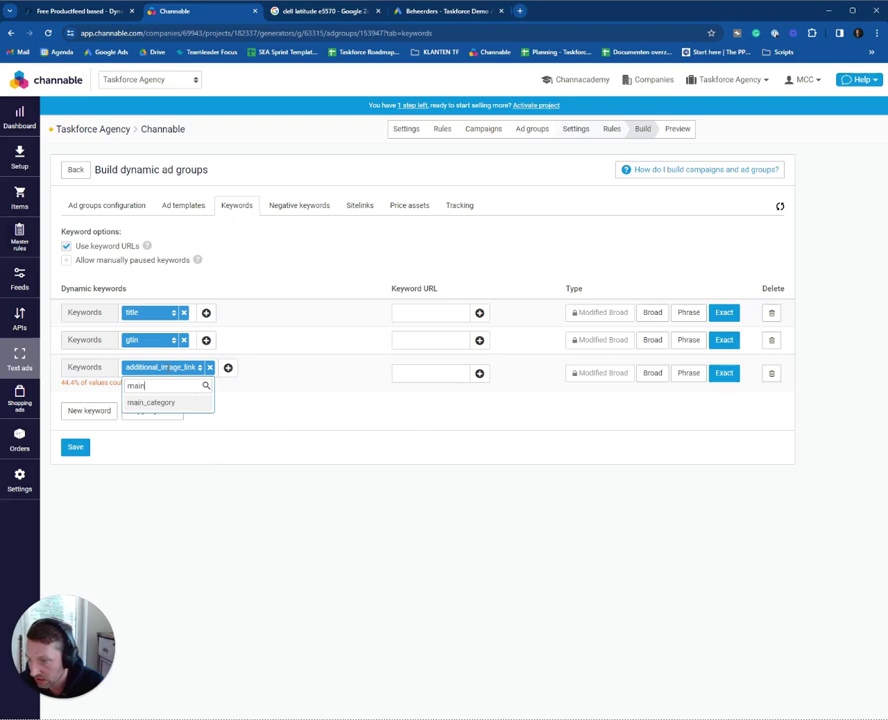
click(152, 403)
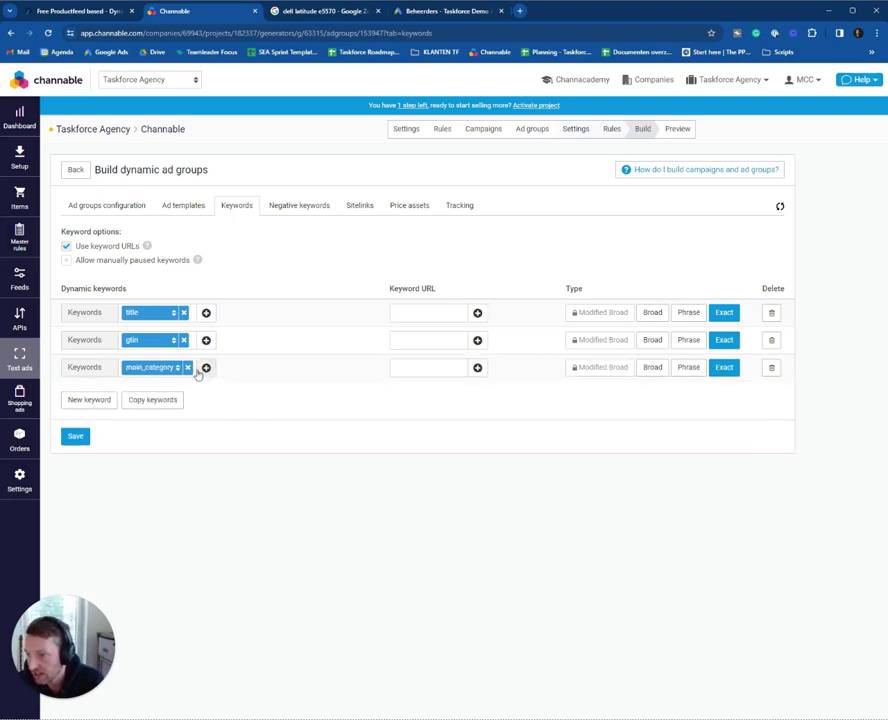
click(206, 367)
text(brand)
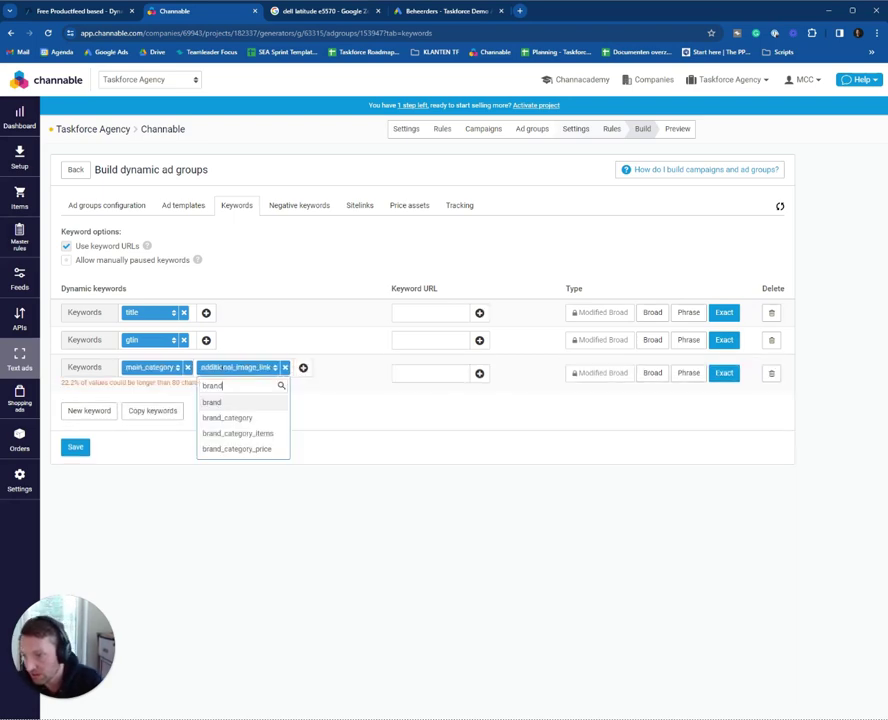
click(209, 402)
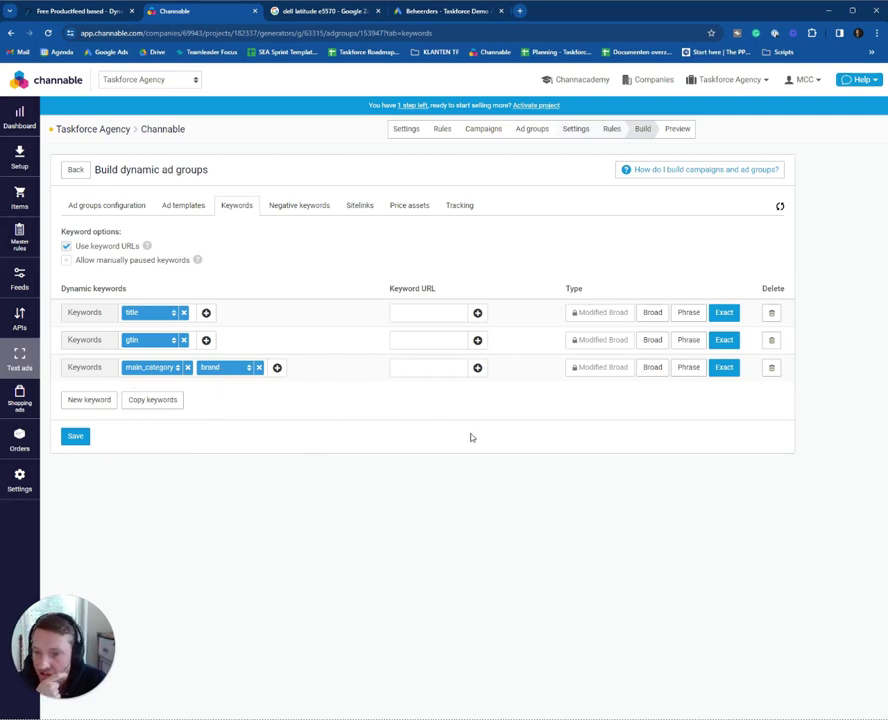
click(77, 439)
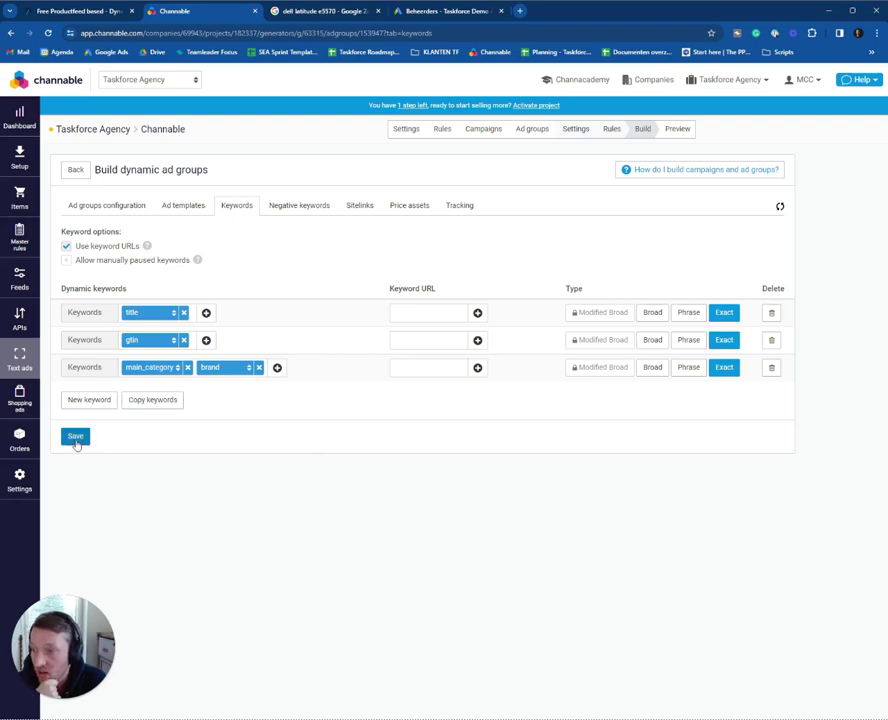
Step: Run the Demo generator, set sync status to Sync everything, save, and re-save Standard Filter
click(466, 212)
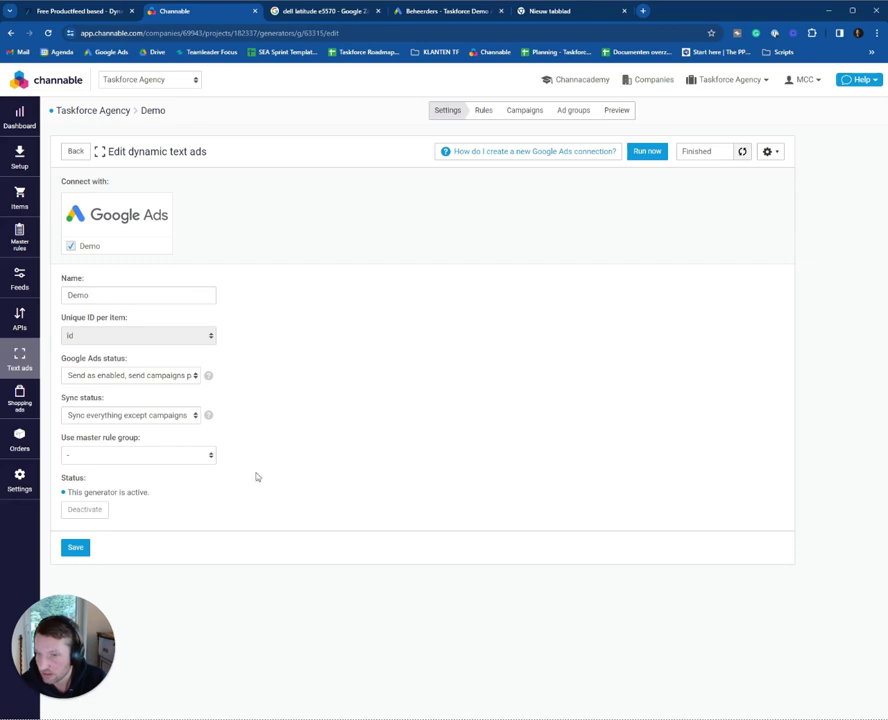
click(645, 152)
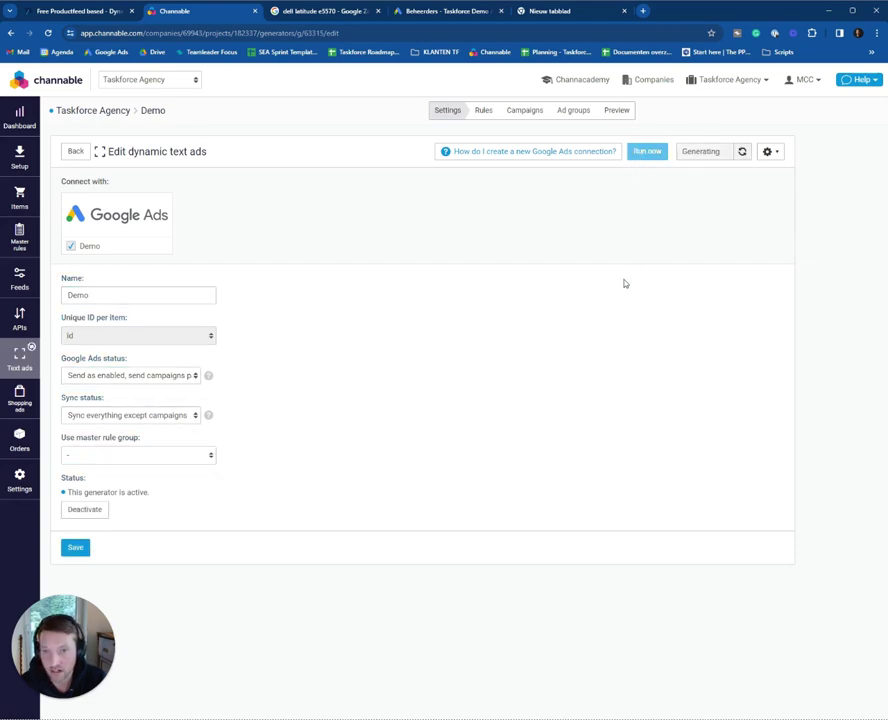
click(127, 416)
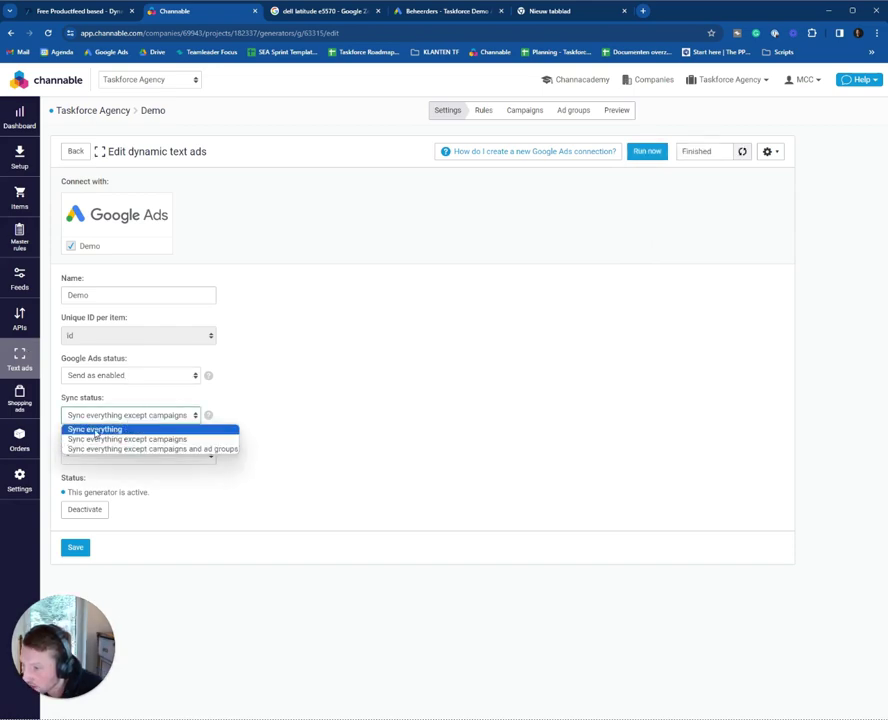
click(96, 429)
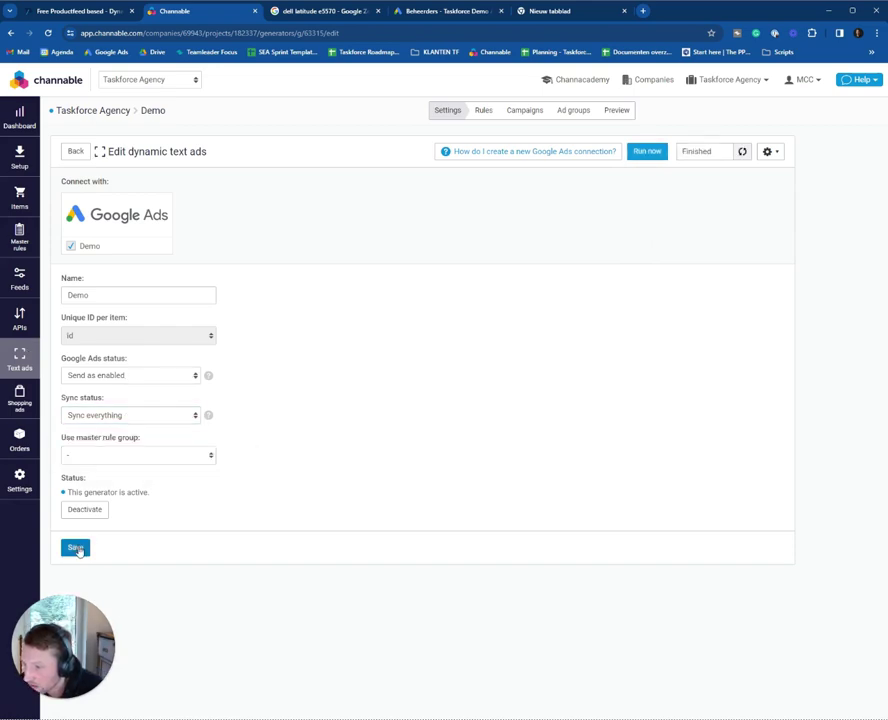
click(76, 548)
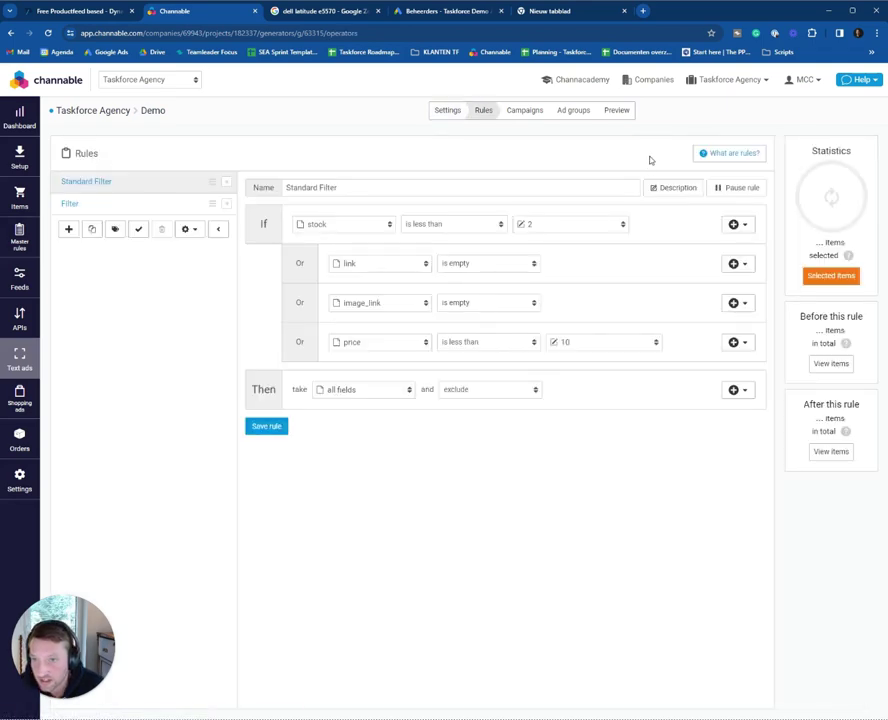
click(267, 430)
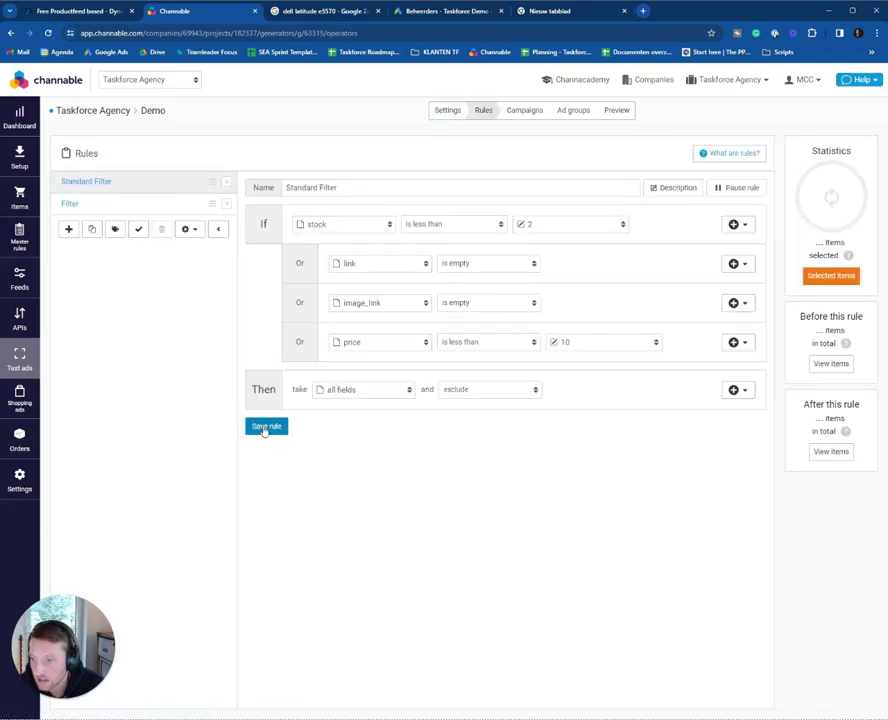
Step: Preview the generated ad groups and responsive search ads, then switch to Google Ads
click(616, 115)
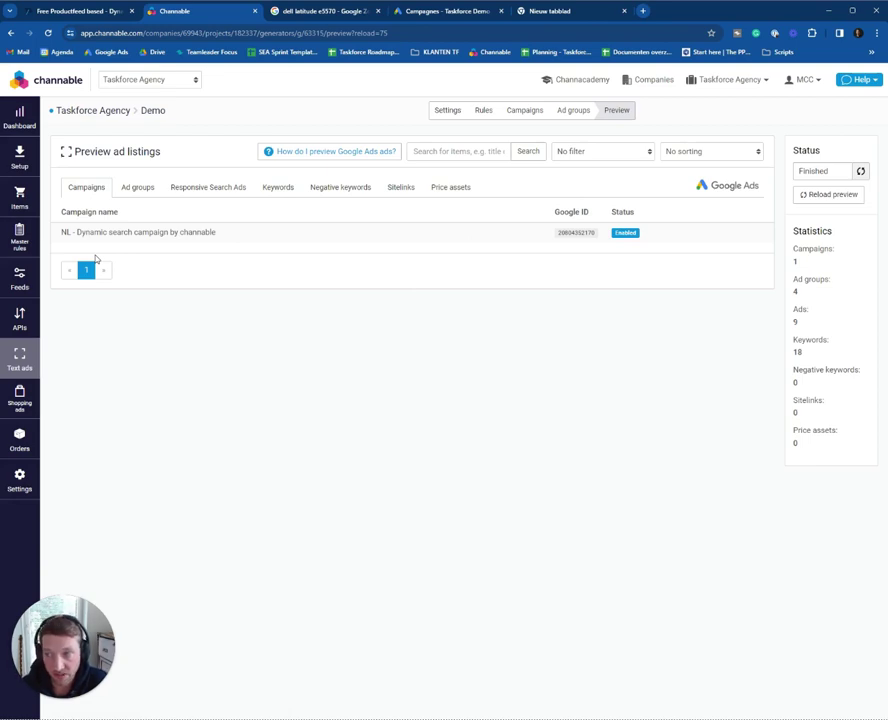
click(140, 190)
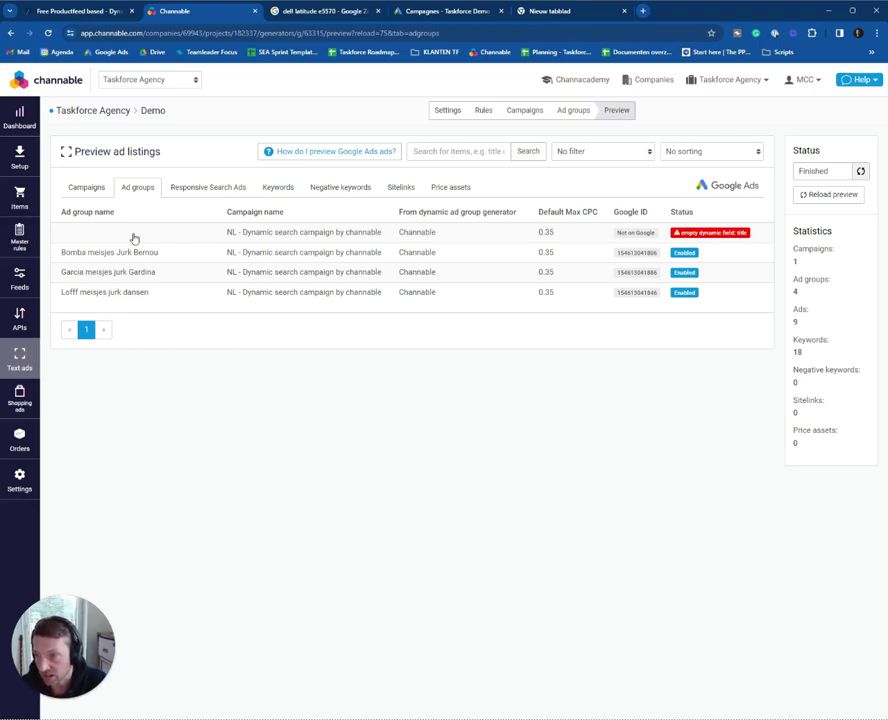
click(213, 197)
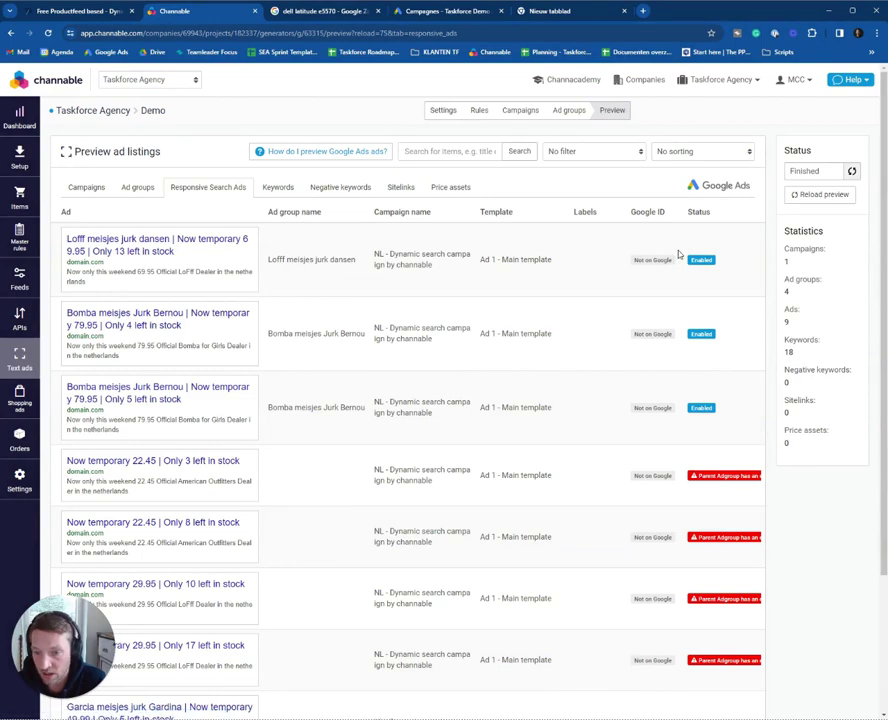
scroll(682, 258, down, 1)
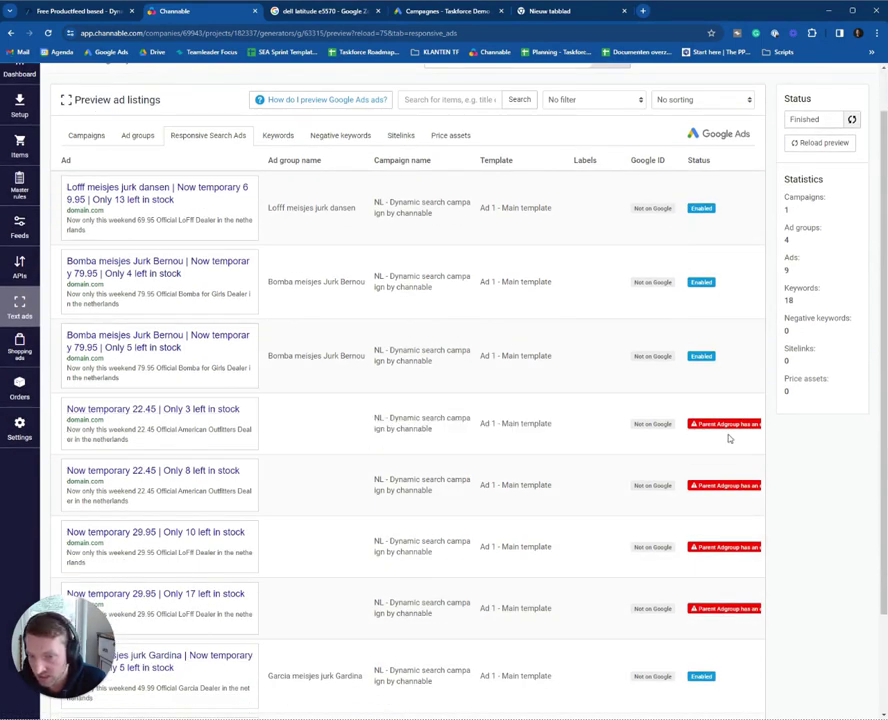
scroll(723, 503, down, 3)
scroll(735, 359, up, 4)
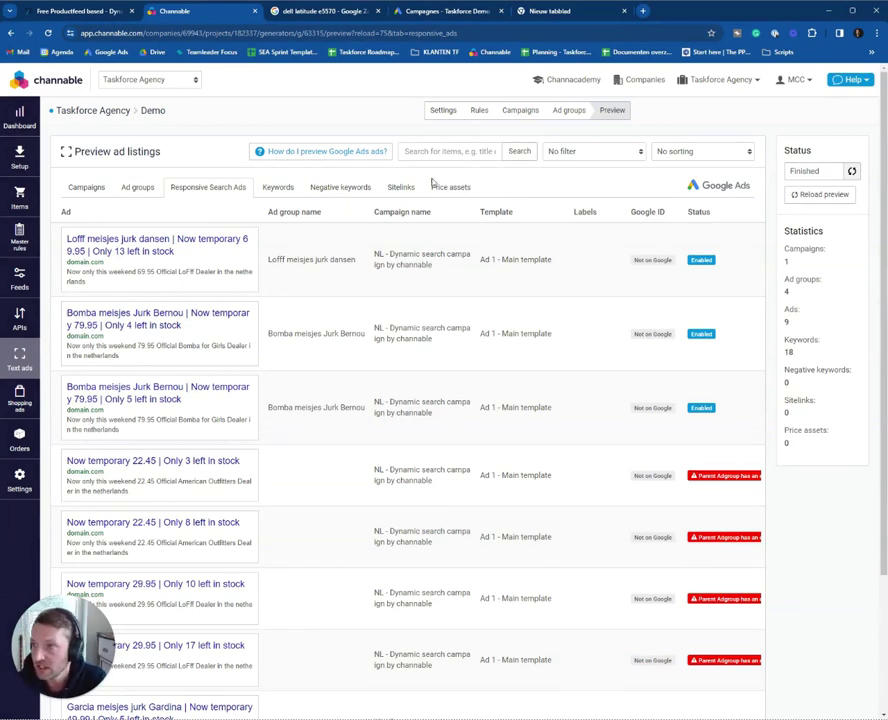
click(443, 110)
click(450, 12)
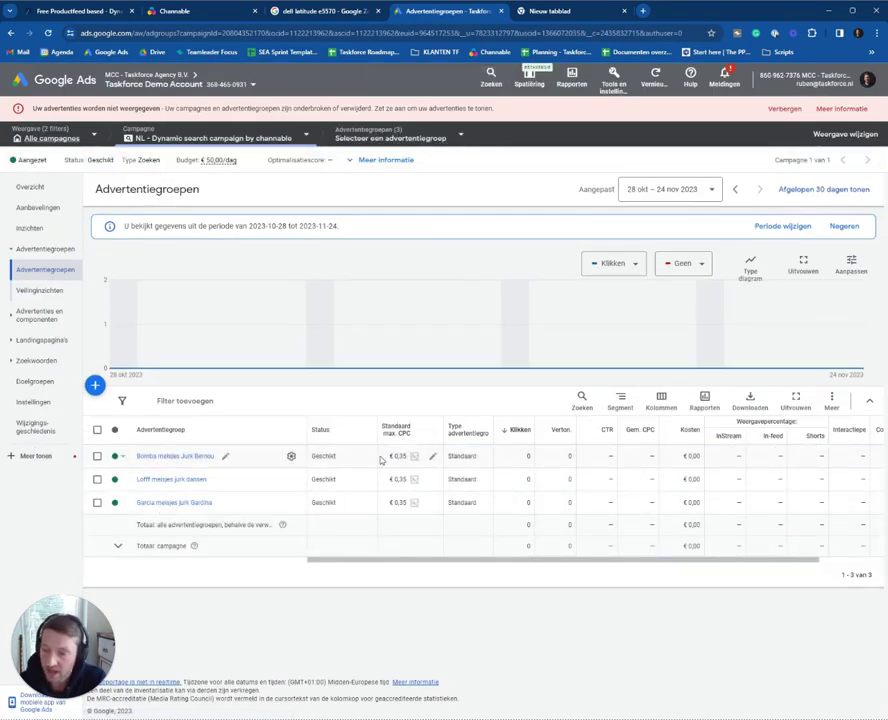
Step: Open the Bomba meisjes Jurk Bernou ad group's keywords to see its three exact-match keywords
click(206, 456)
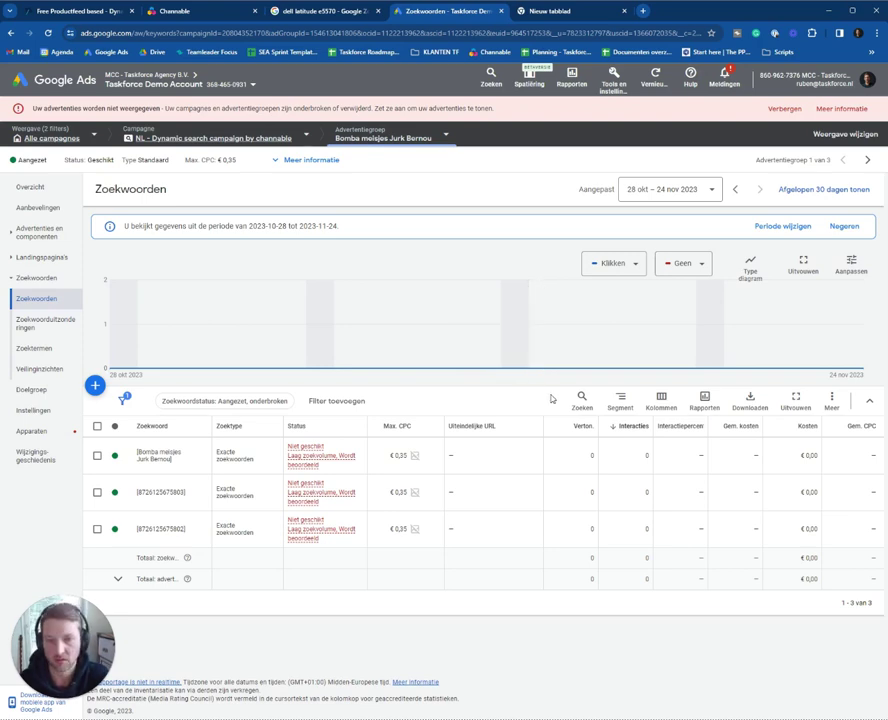
Step: Return to the Google Ads account-level Campaigns overview, which shows no enabled campaigns
key(alt+Left)
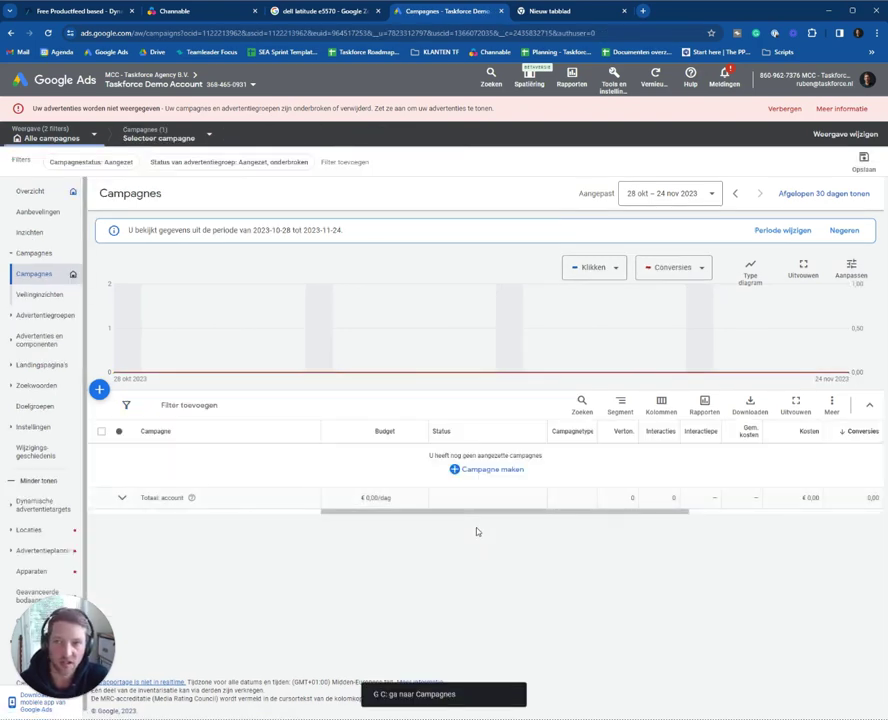